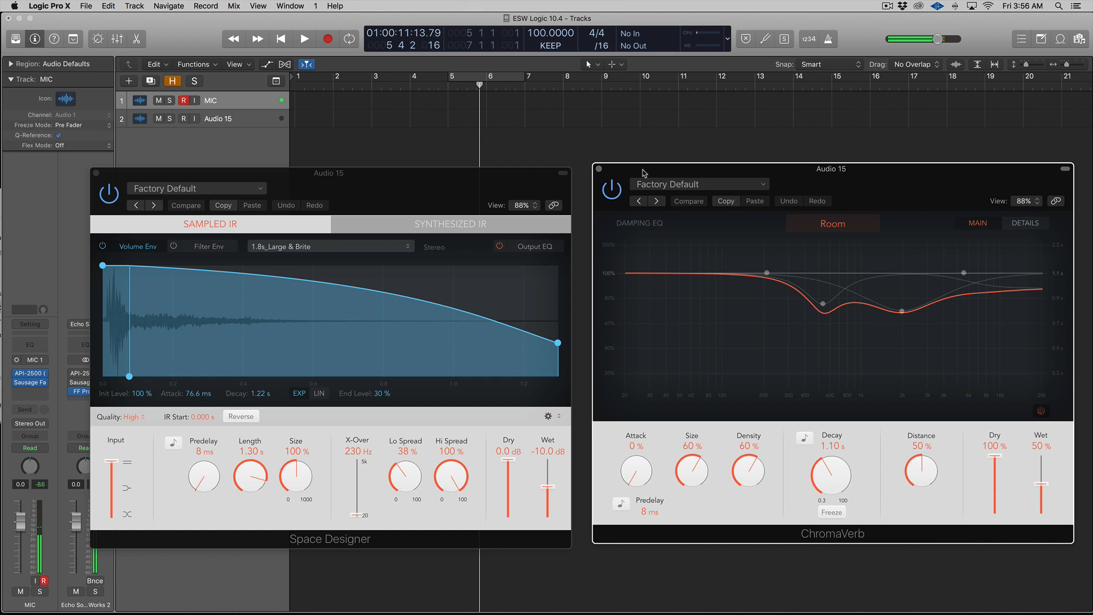
Reshape the end of Space Designer's volume envelope to a decay of about 1.12 s and an end level of about 26%
{"action": "left_click_drag", "start_coordinate": [636, 172], "coordinate": [635, 175]}
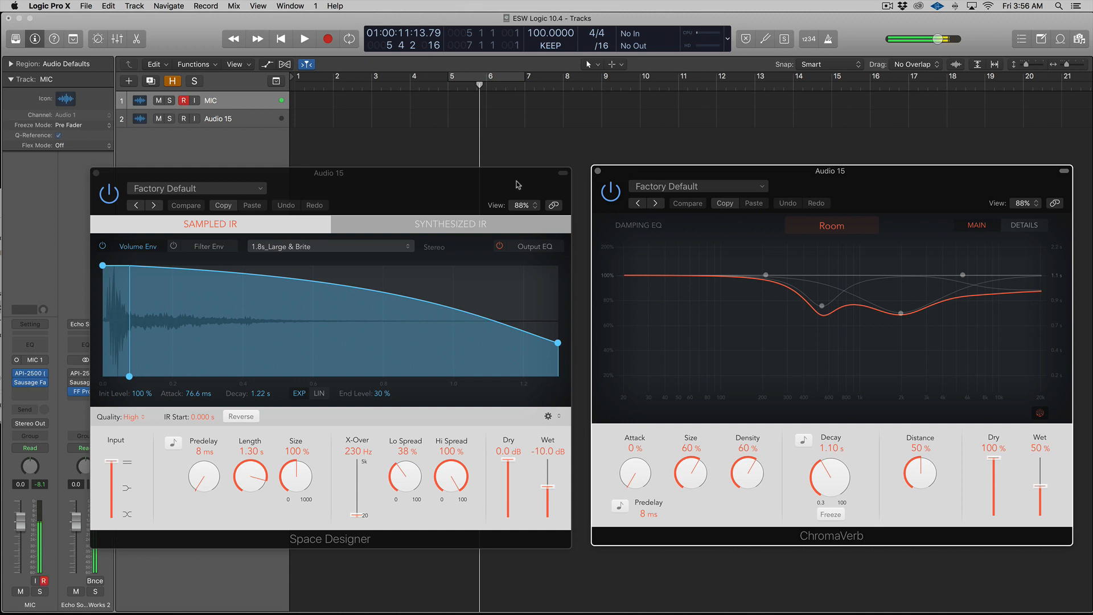
{"action": "left_click", "coordinate": [467, 186]}
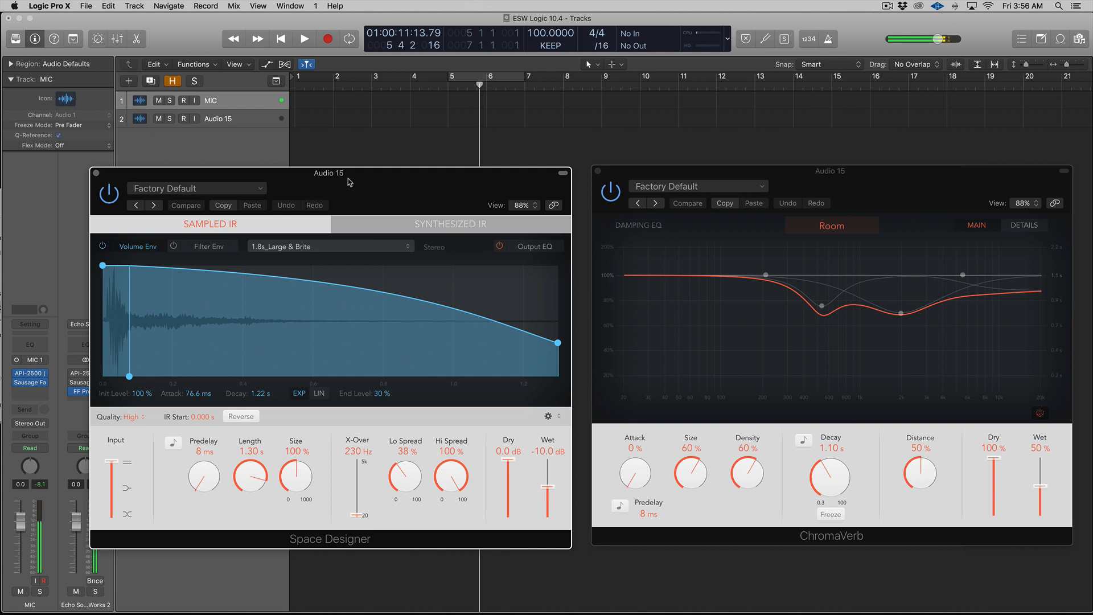
{"action": "left_click_drag", "start_coordinate": [368, 182], "coordinate": [373, 177]}
{"action": "left_click_drag", "start_coordinate": [564, 340], "coordinate": [529, 345]}
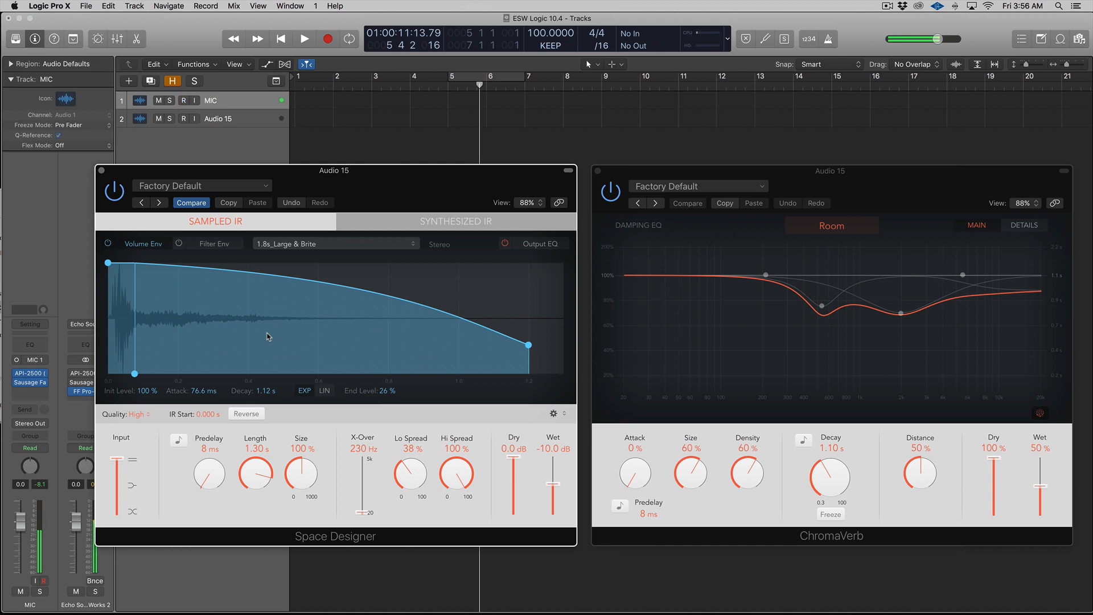
View ChromaVerb's room types without changing the Room setting, and check its details and main views
{"action": "left_click", "coordinate": [634, 179]}
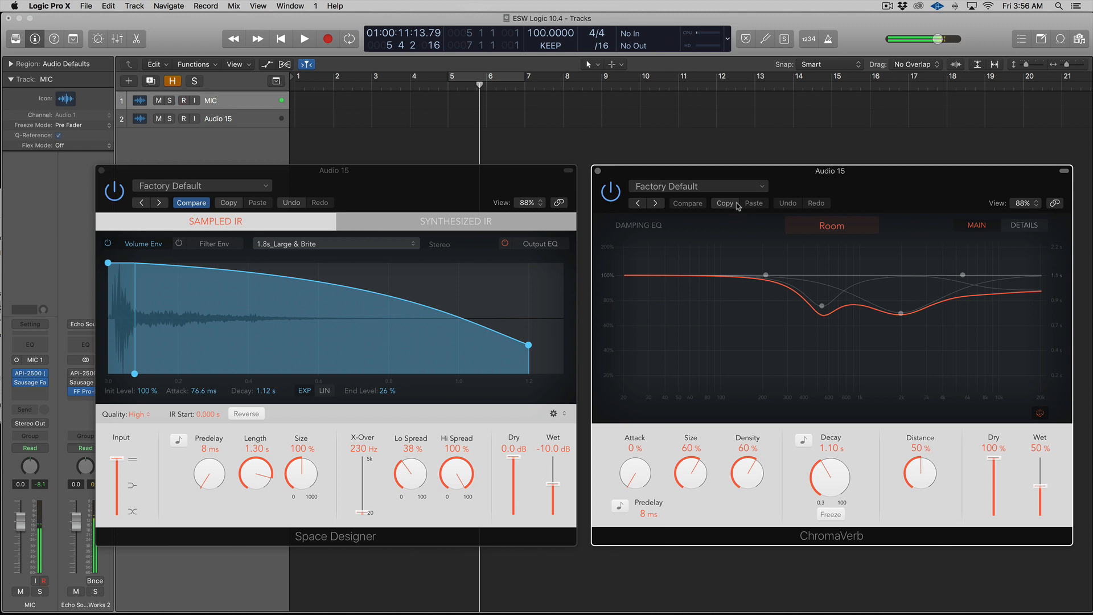
{"action": "left_click", "coordinate": [803, 225]}
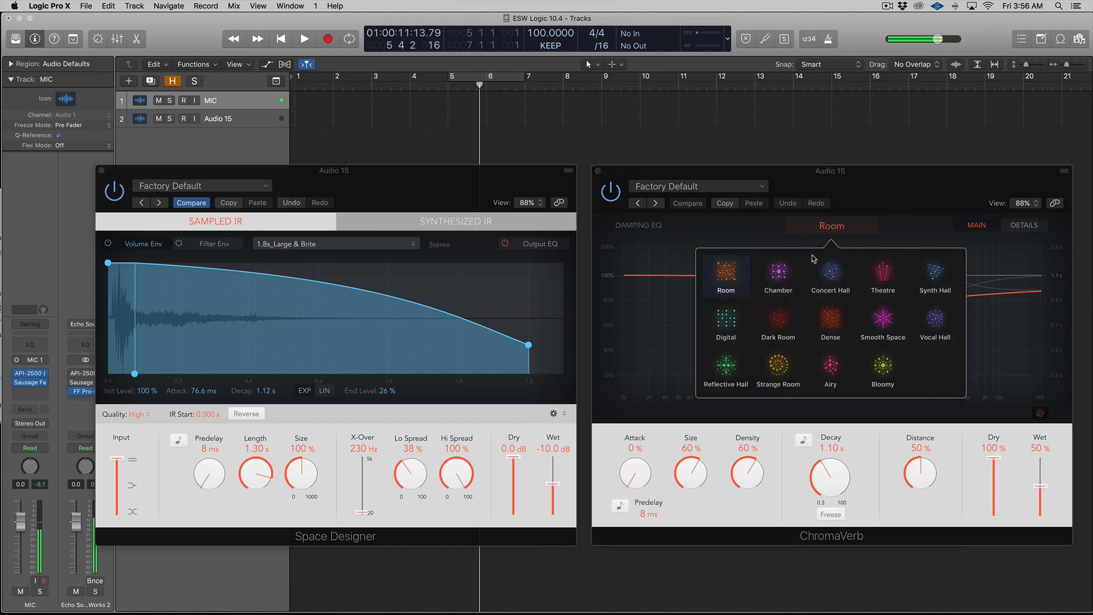
{"action": "left_click", "coordinate": [879, 349]}
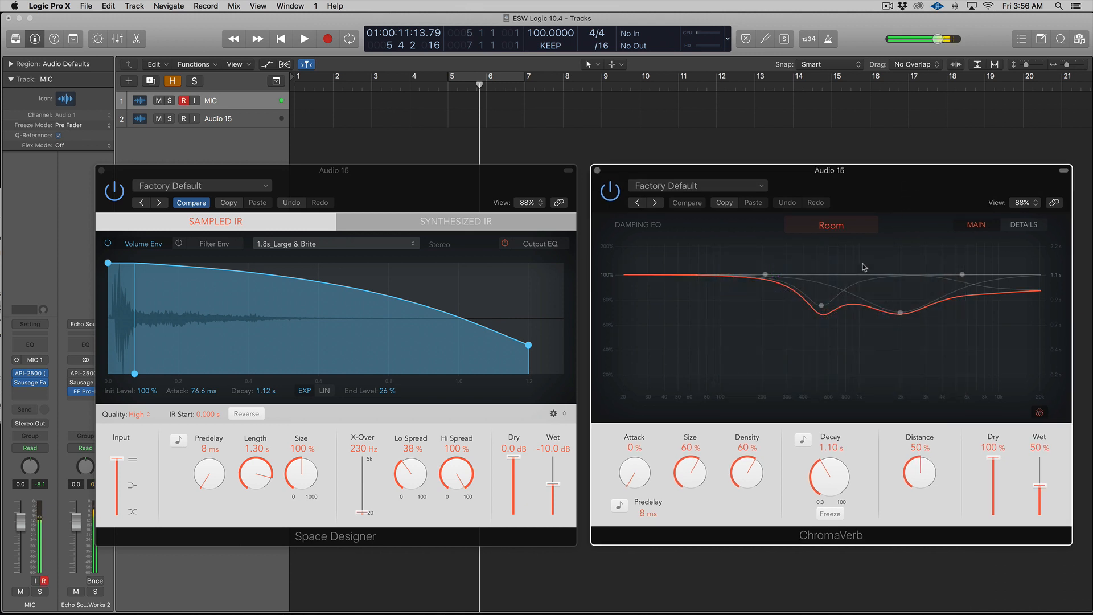
{"action": "left_click", "coordinate": [1029, 226]}
{"action": "left_click", "coordinate": [974, 225]}
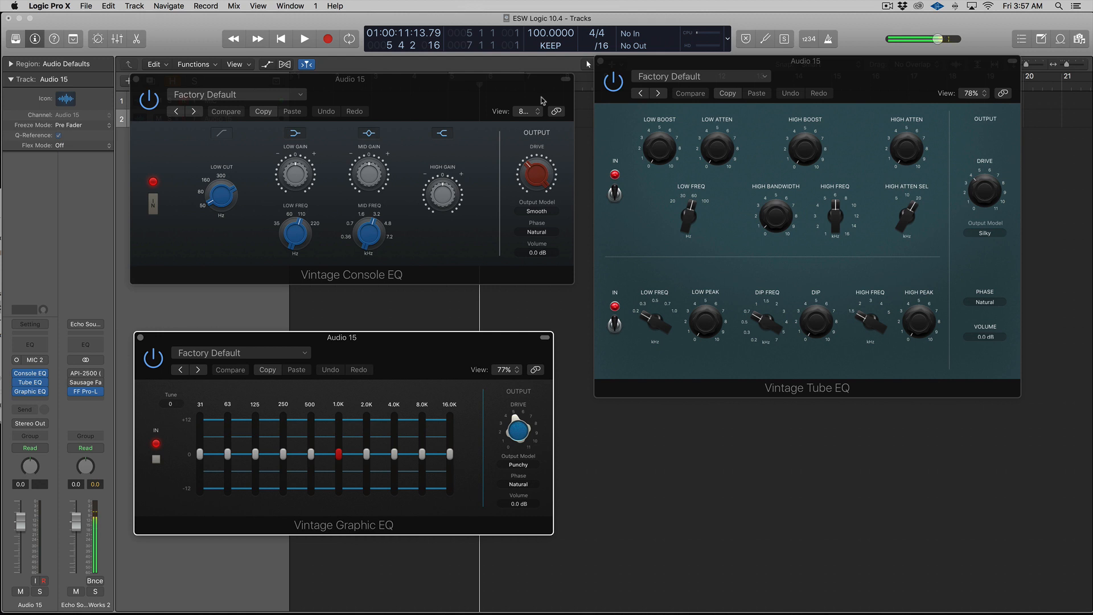
Bring the Vintage Console EQ, Vintage Graphic EQ and Vintage Tube EQ windows forward one after another
{"action": "left_click", "coordinate": [419, 262]}
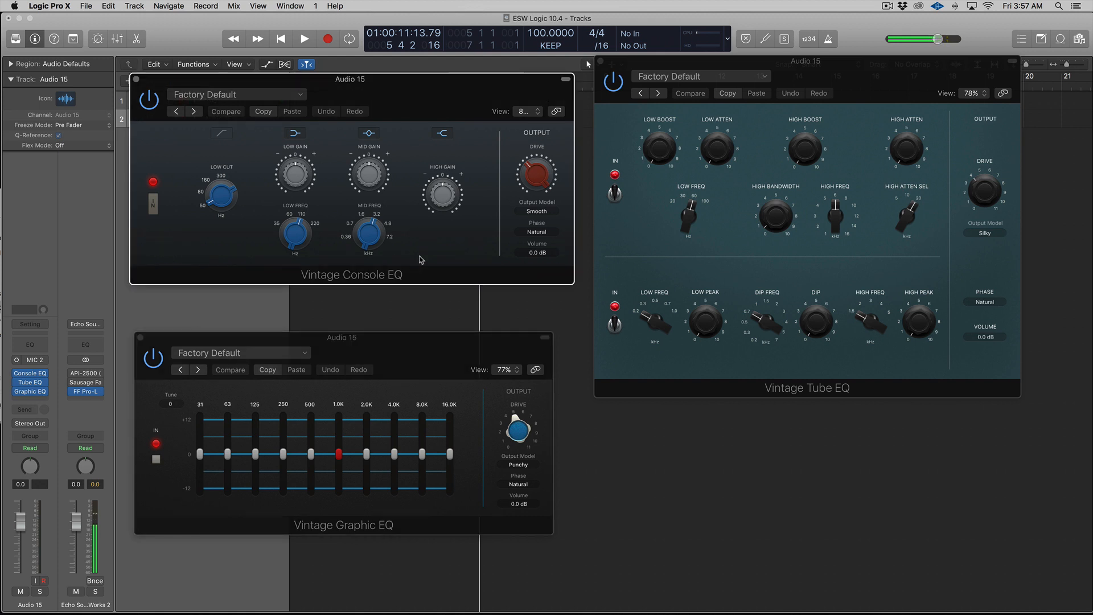
{"action": "left_click", "coordinate": [418, 359]}
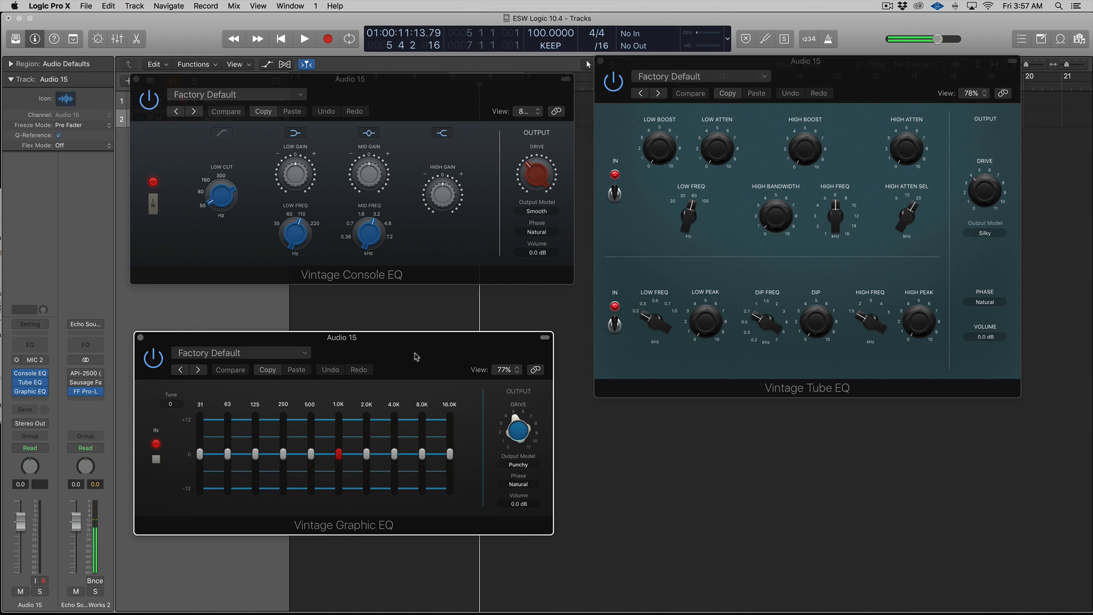
{"action": "left_click", "coordinate": [627, 293]}
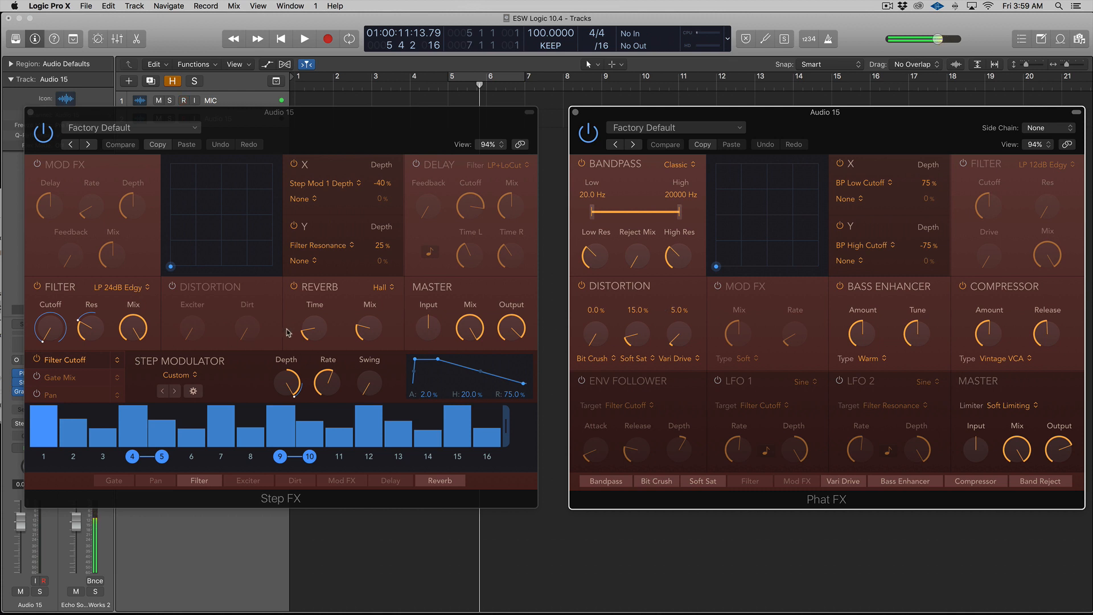
View the sections and single instruments offered by Studio Horns and Studio Strings, leaving both instrument choices as they are
{"action": "mouse_move", "coordinate": [354, 310]}
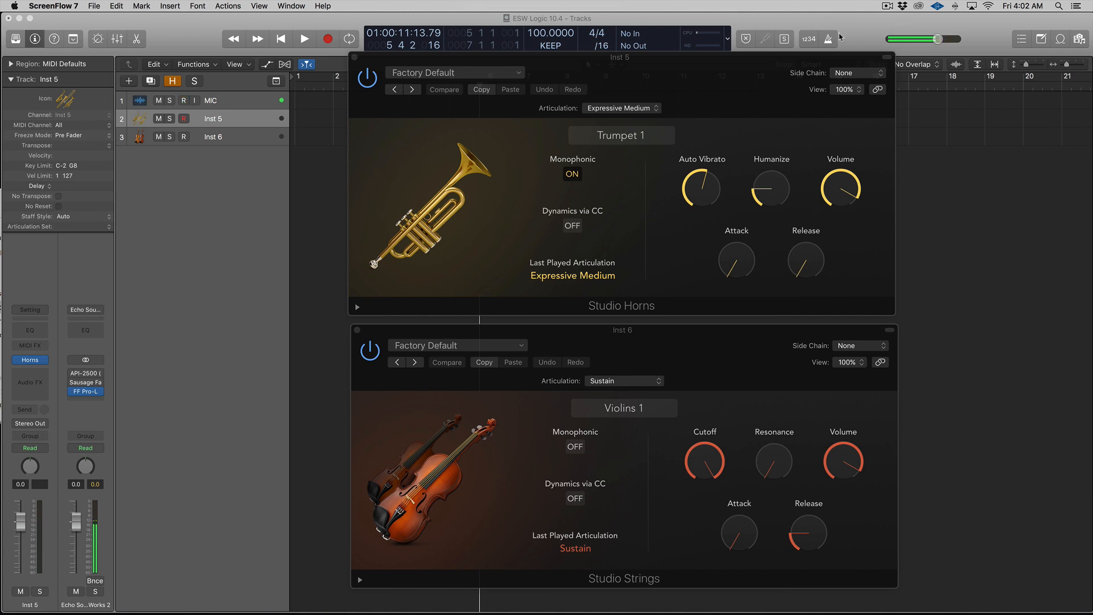
{"action": "left_click", "coordinate": [644, 140]}
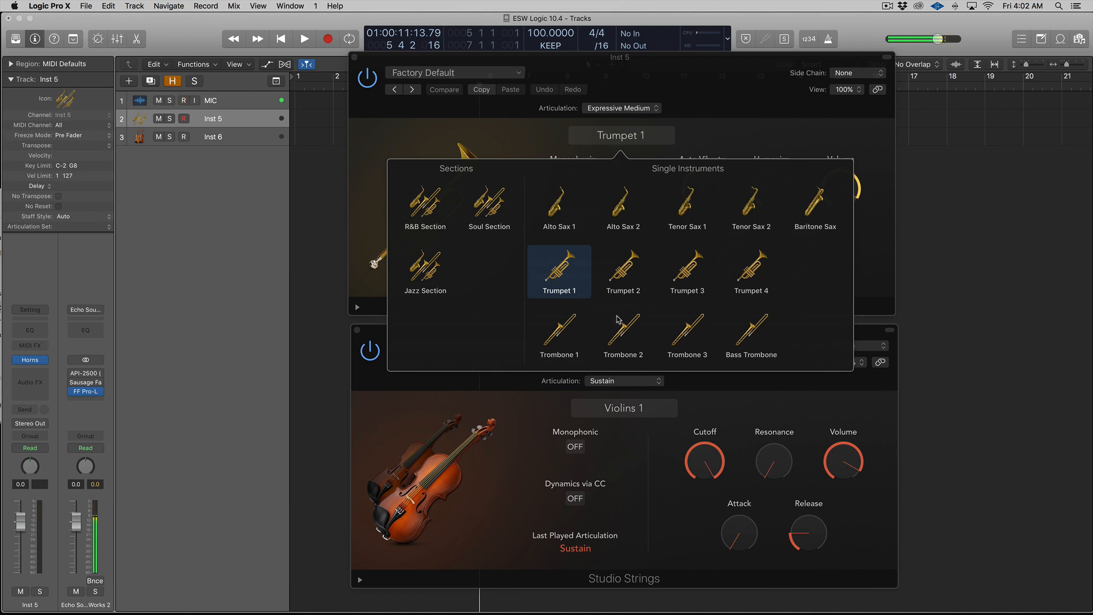
{"action": "left_click", "coordinate": [590, 146]}
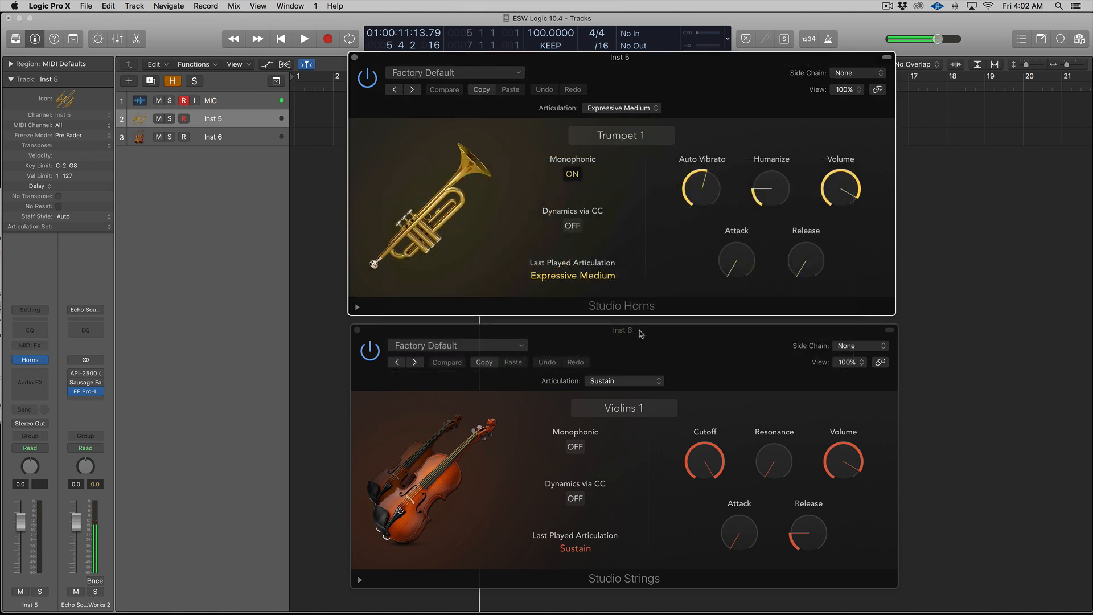
{"action": "left_click", "coordinate": [627, 408]}
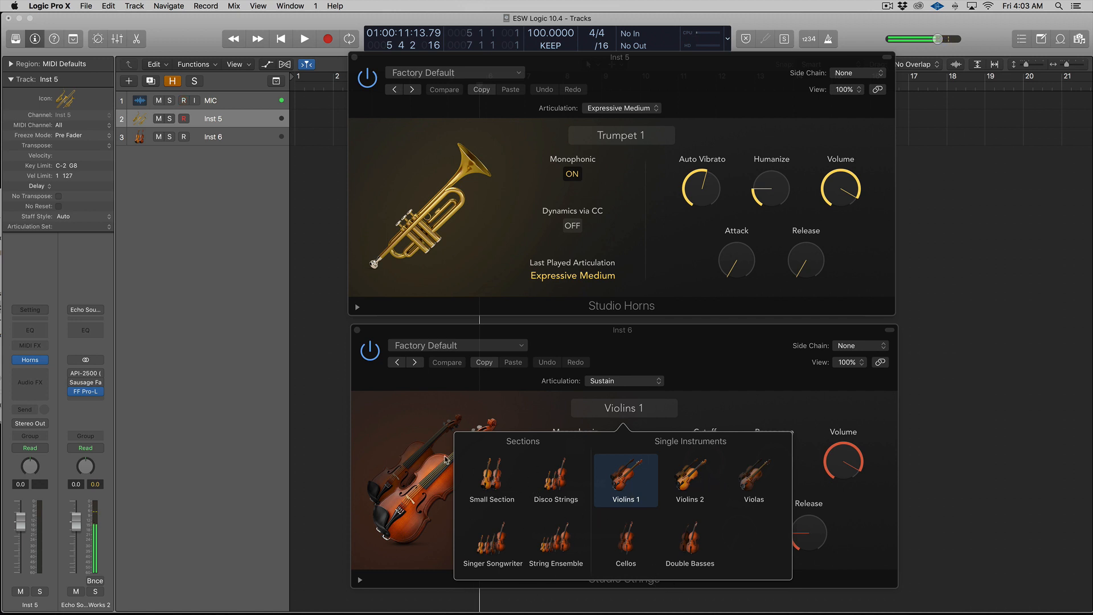
{"action": "left_click", "coordinate": [425, 456]}
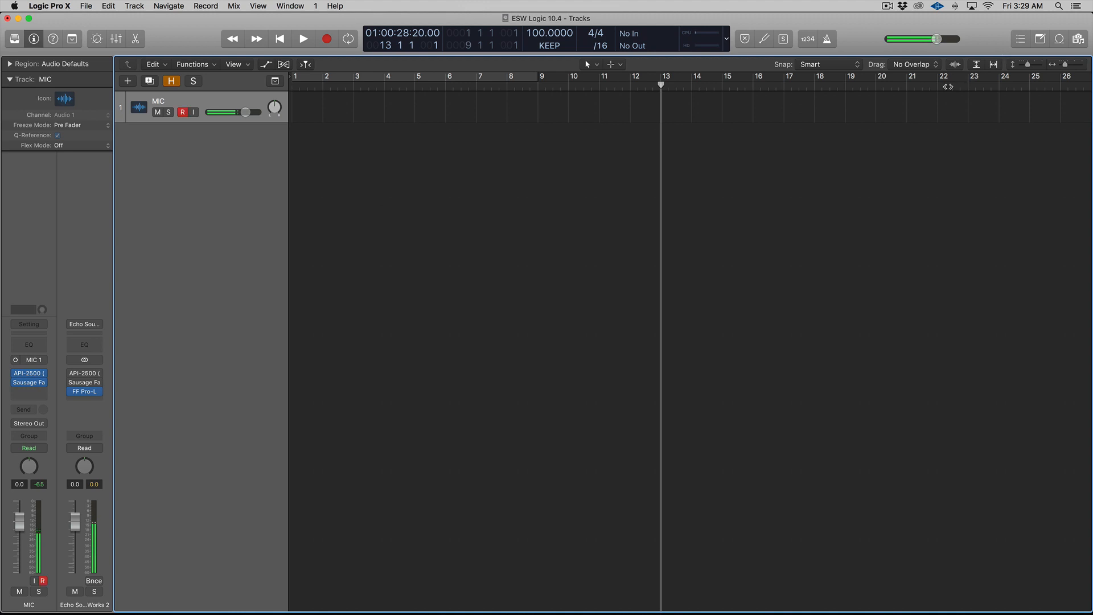
Try to bookmark the Desktop folder from the home directory in the All Files browser, and check the bookmarks
{"action": "left_click", "coordinate": [1081, 42]}
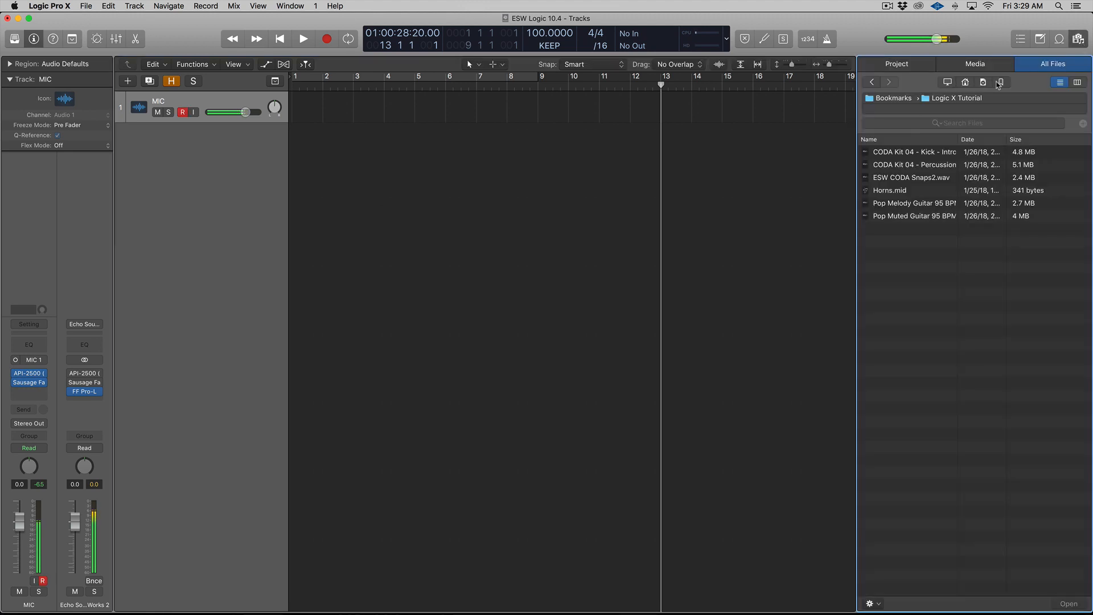
{"action": "left_click", "coordinate": [948, 84]}
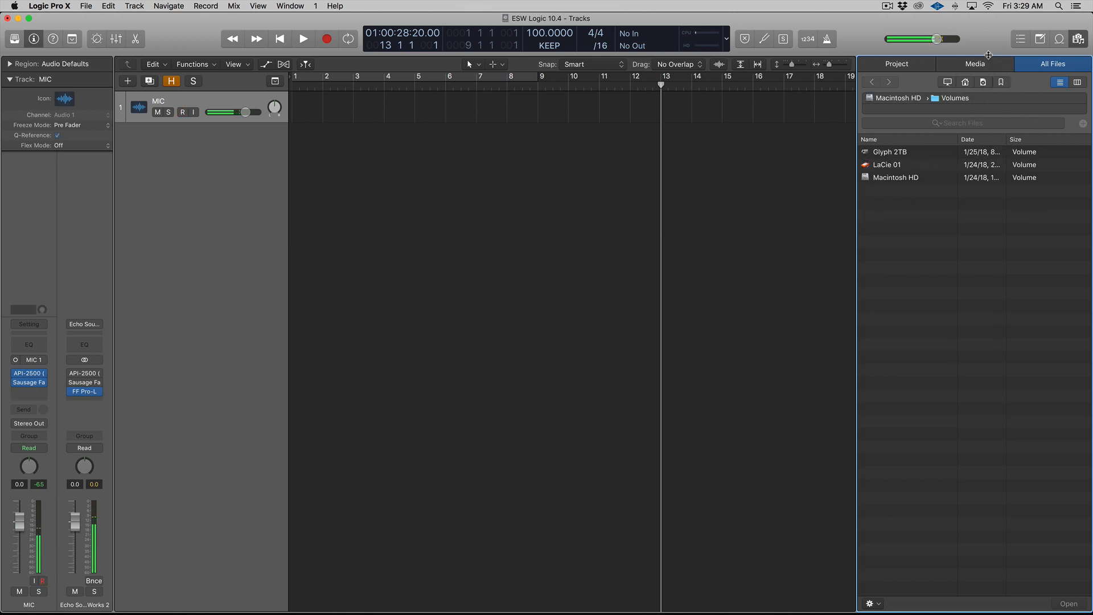
{"action": "left_click", "coordinate": [966, 83]}
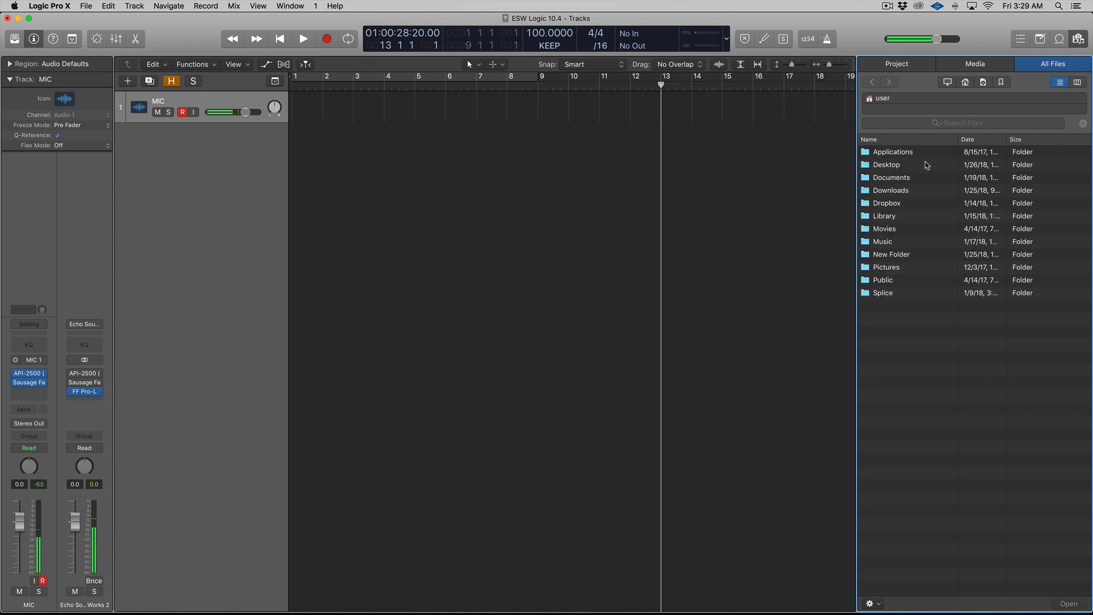
{"action": "right_click", "coordinate": [897, 169]}
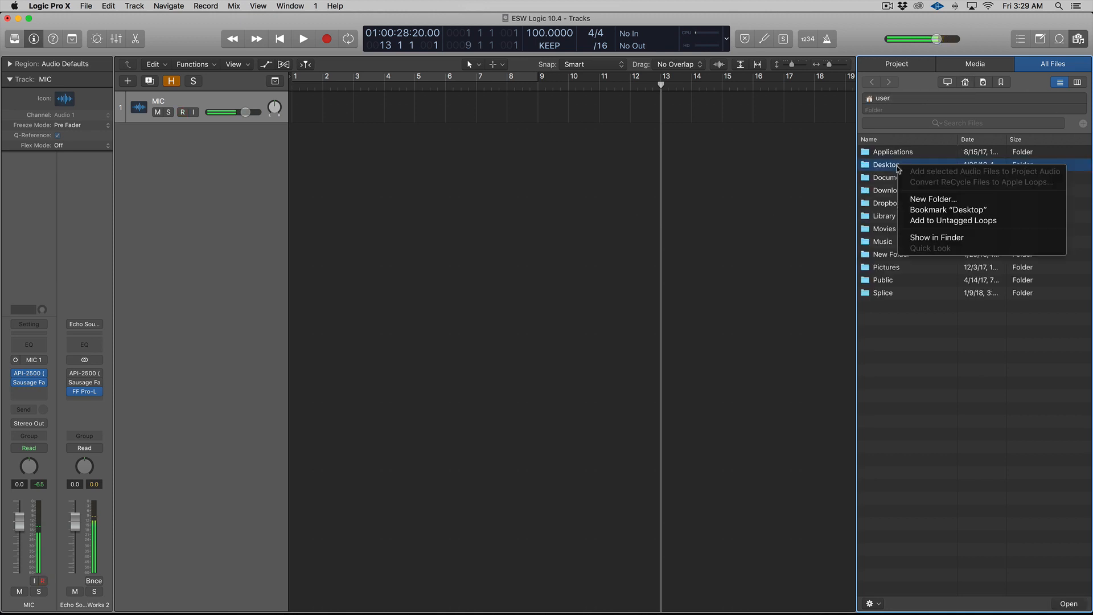
{"action": "left_click", "coordinate": [962, 211]}
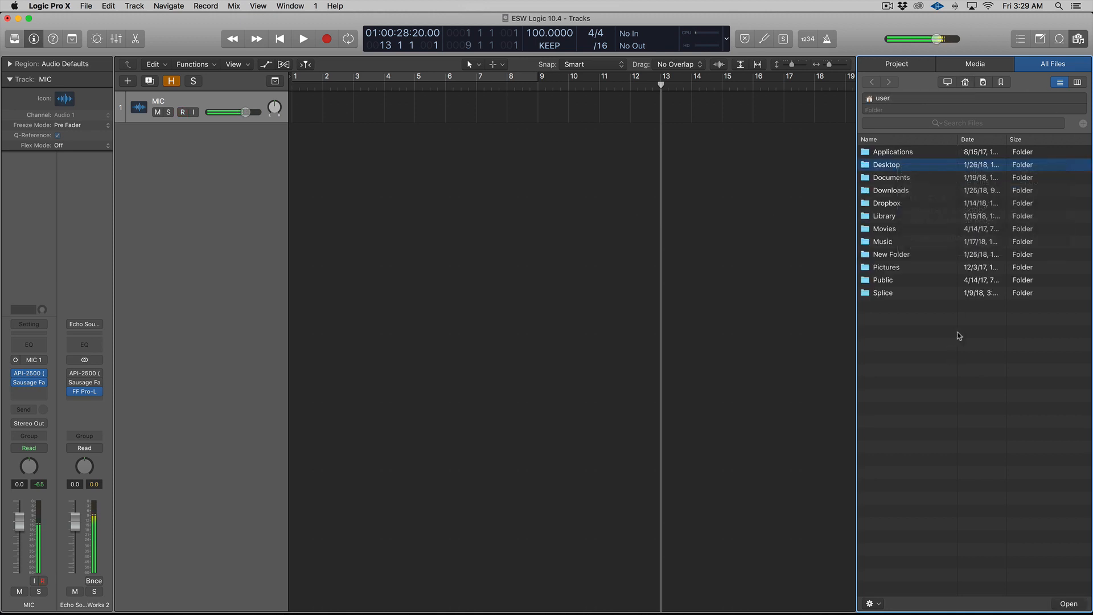
{"action": "left_click", "coordinate": [1001, 82]}
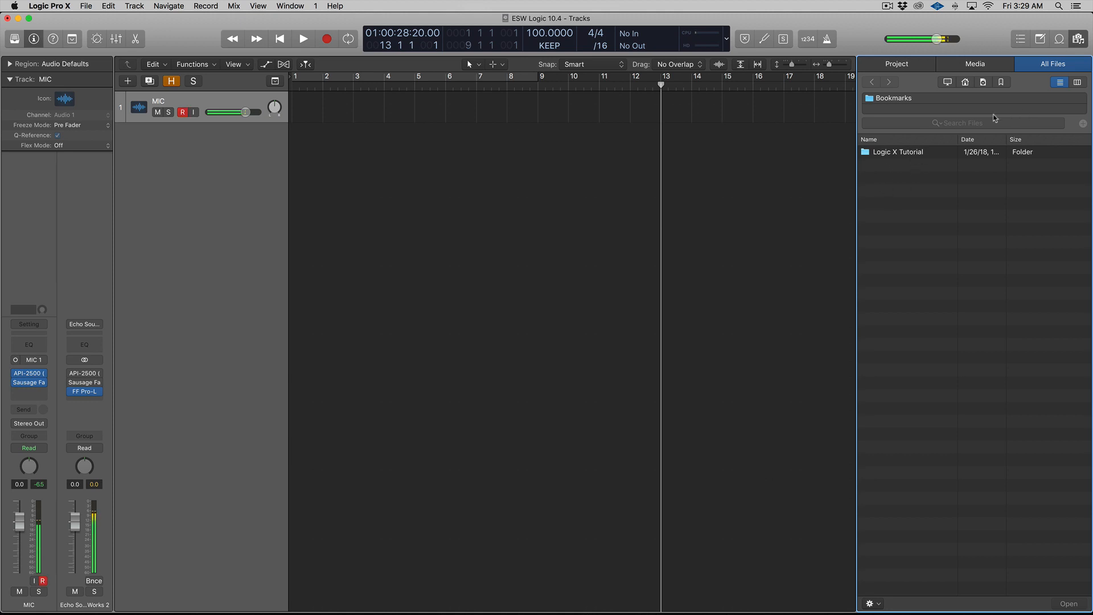
Reopen the All Files browser and open the bookmarked Logic X Tutorial folder
{"action": "left_click", "coordinate": [1078, 38]}
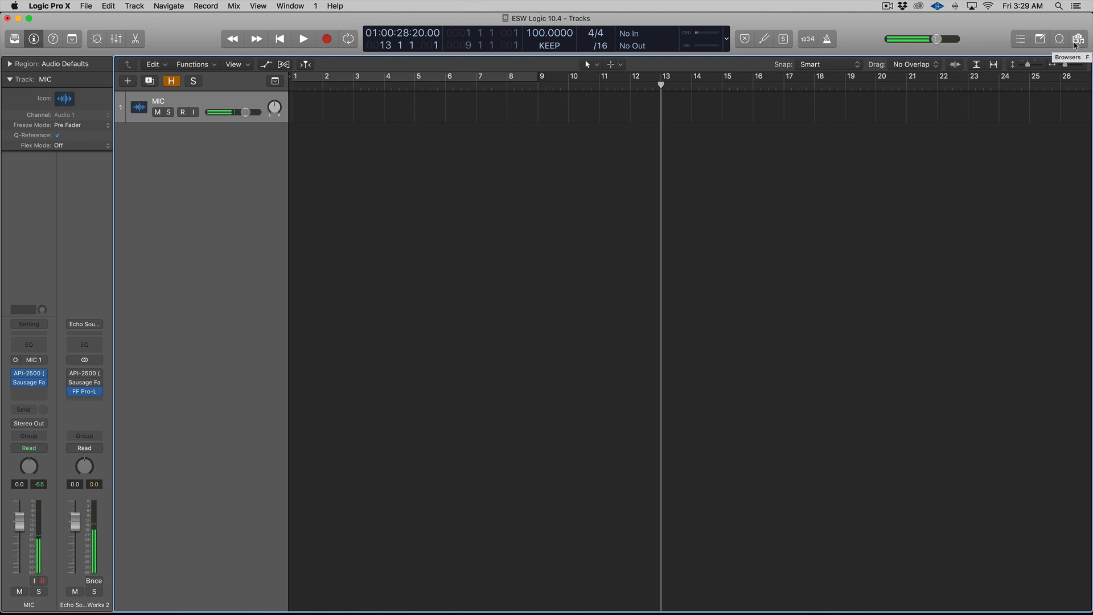
{"action": "left_click", "coordinate": [1078, 39]}
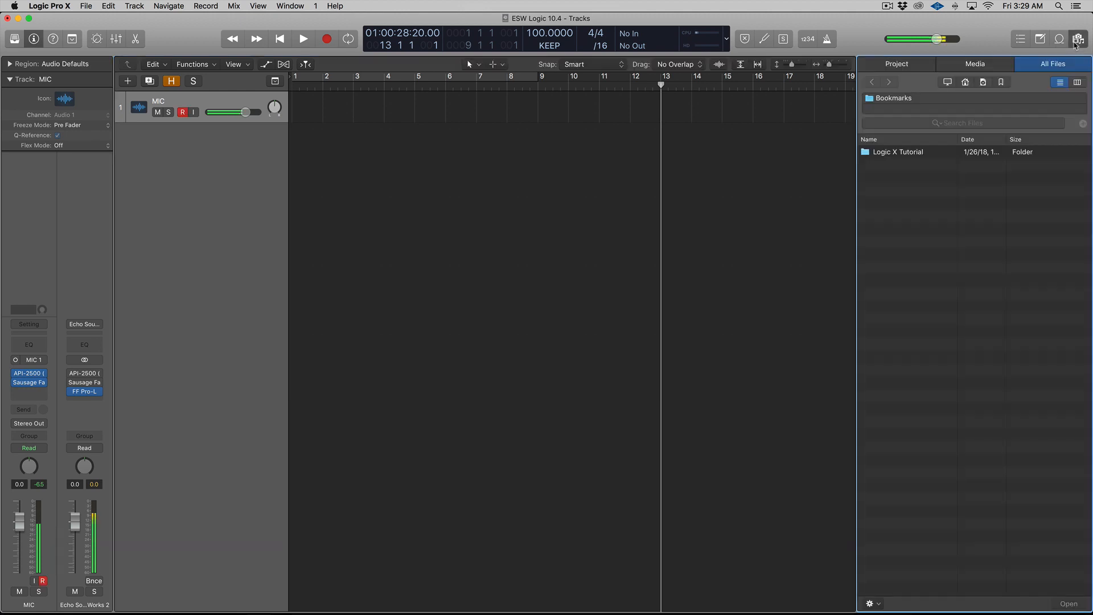
{"action": "left_click", "coordinate": [968, 83]}
{"action": "left_click", "coordinate": [1001, 84]}
{"action": "double_click", "coordinate": [905, 152]}
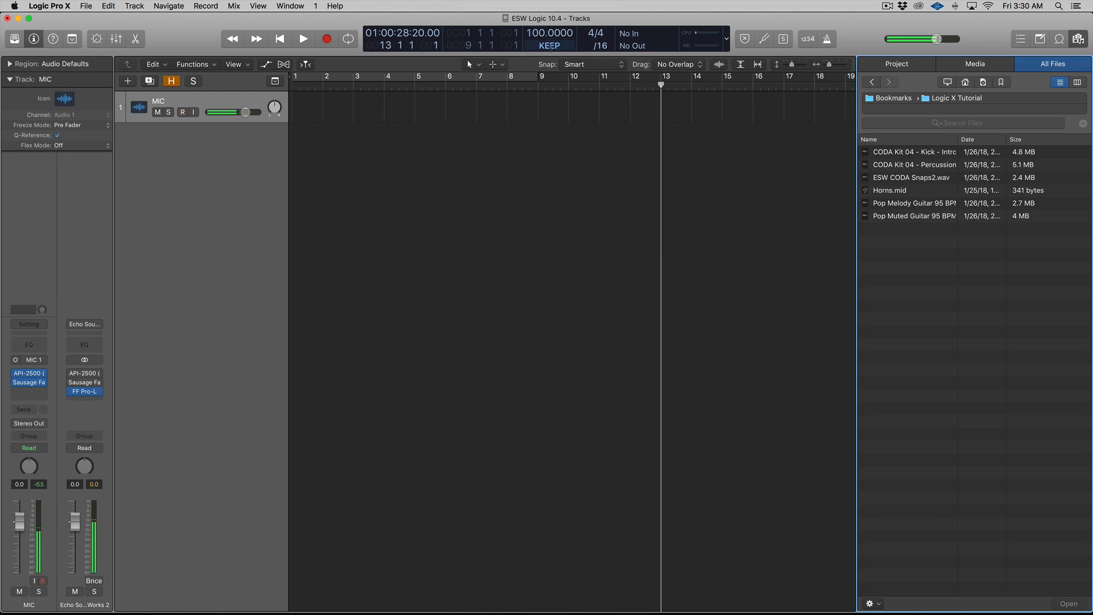
Select Keep Project Tempo as the project tempo mode in the Smart Tempo project settings and close the settings
{"action": "left_click", "coordinate": [550, 46]}
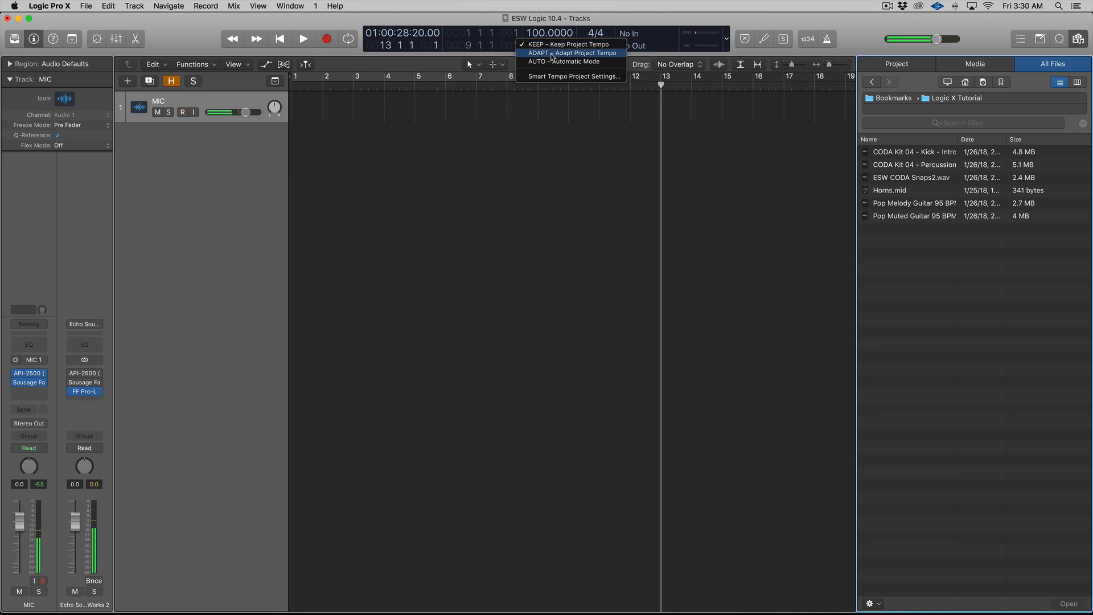
{"action": "left_click", "coordinate": [557, 75]}
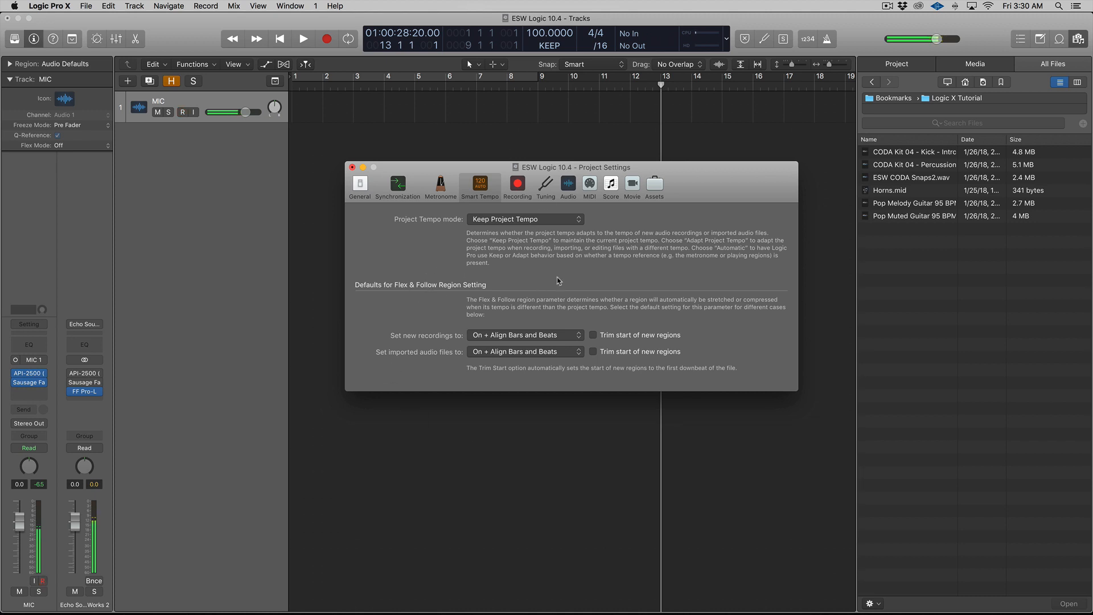
{"action": "left_click", "coordinate": [497, 223]}
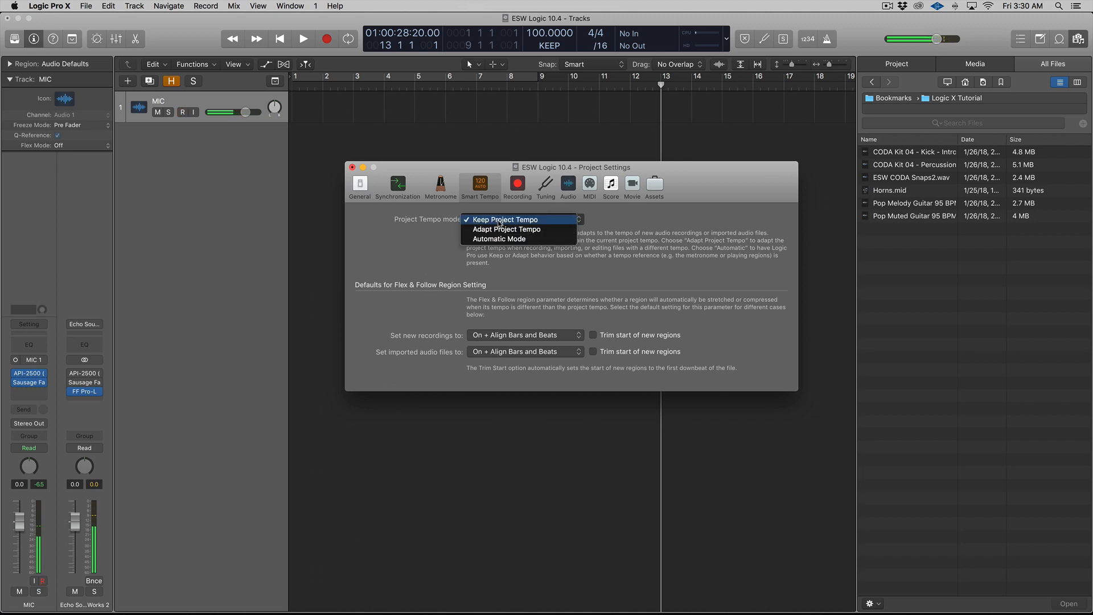
{"action": "left_click", "coordinate": [497, 221]}
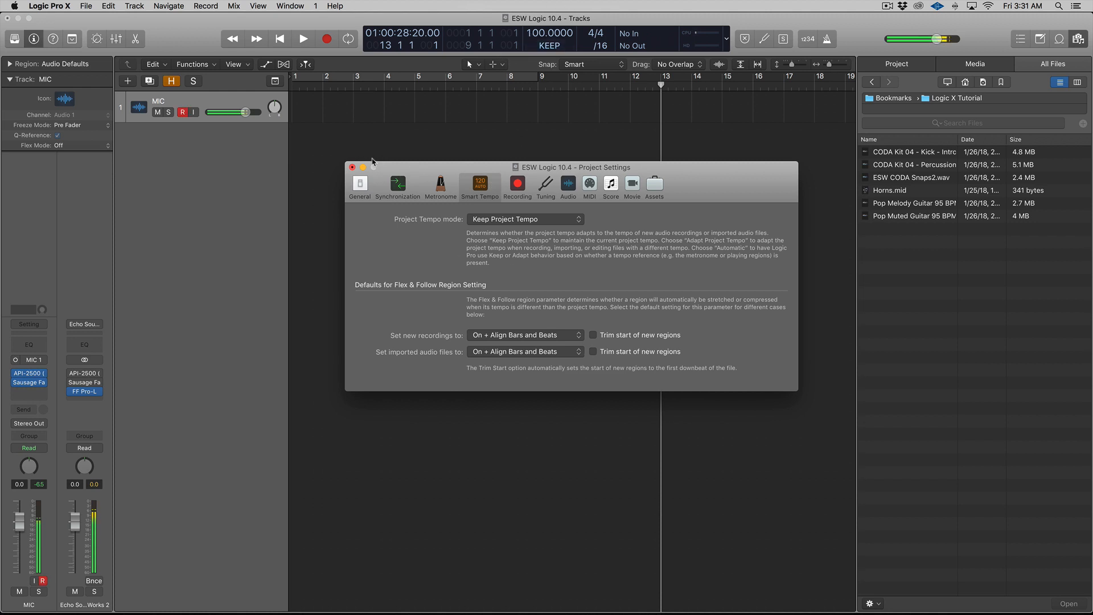
{"action": "left_click", "coordinate": [352, 167]}
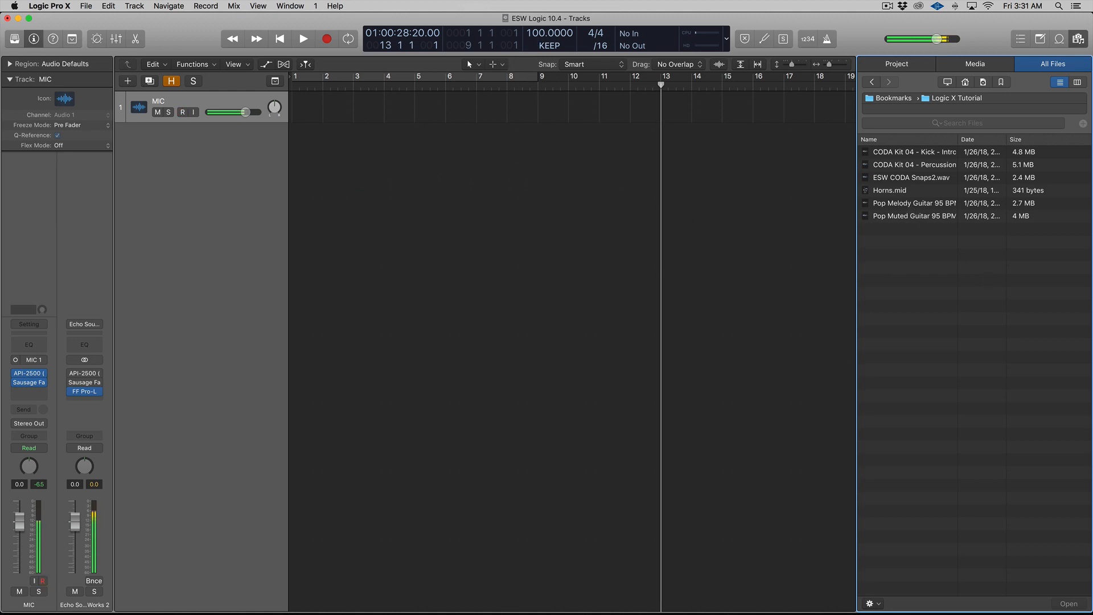
Turn on cycling over bars 1 to 9 and add the Pop Melody Guitar 95 BPM file on a new track at bar 1
{"action": "scroll", "coordinate": [480, 264], "scroll_direction": "left", "scroll_amount": 1}
{"action": "left_click", "coordinate": [463, 77]}
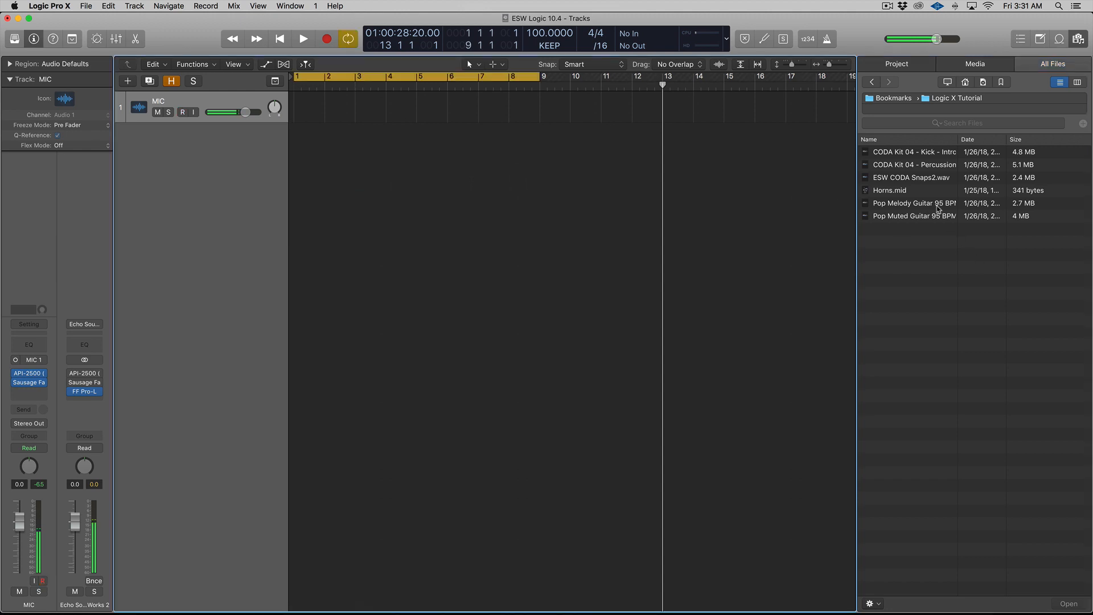
{"action": "left_click_drag", "start_coordinate": [938, 208], "coordinate": [298, 188]}
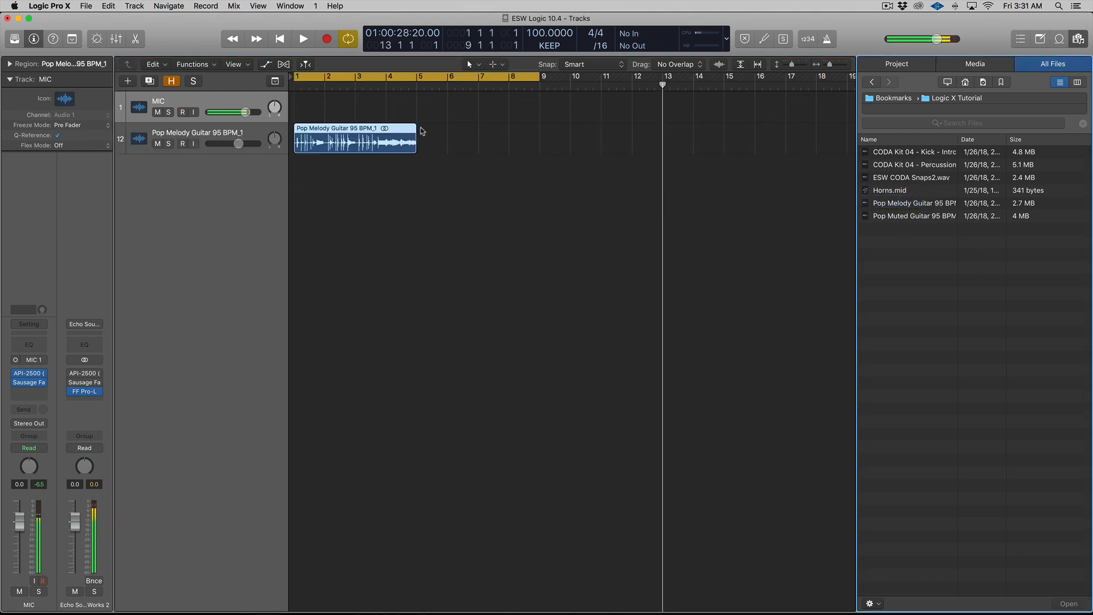
{"action": "key", "text": "super+Right"}
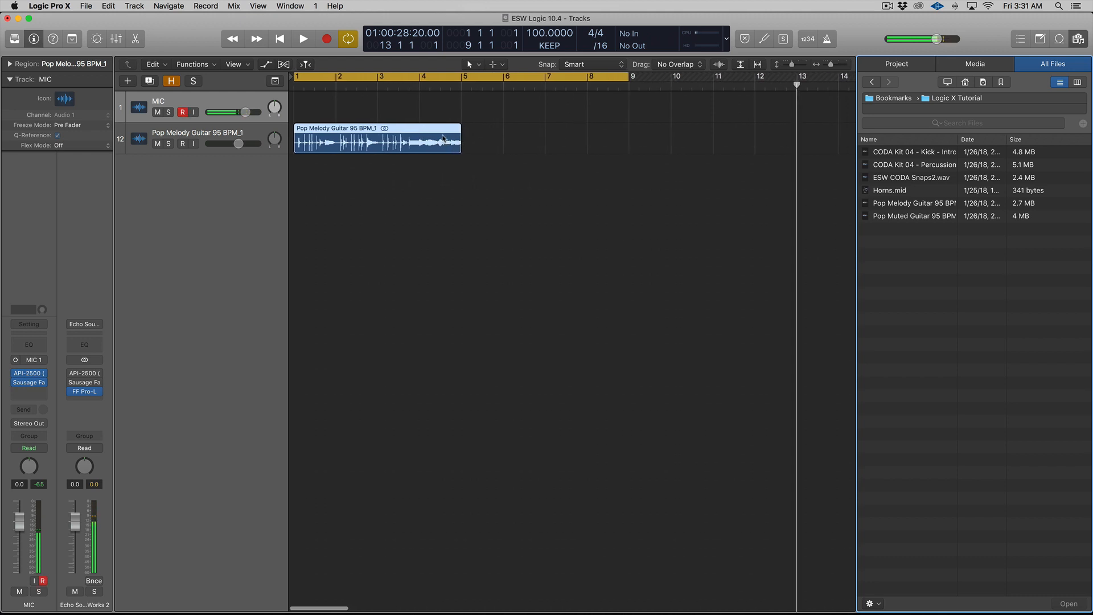
{"action": "key", "text": "alt+r"}
Add the Pop Muted Guitar 95 BPM file on a new track below the melody guitar, starting at bar 1
{"action": "left_click", "coordinate": [903, 216]}
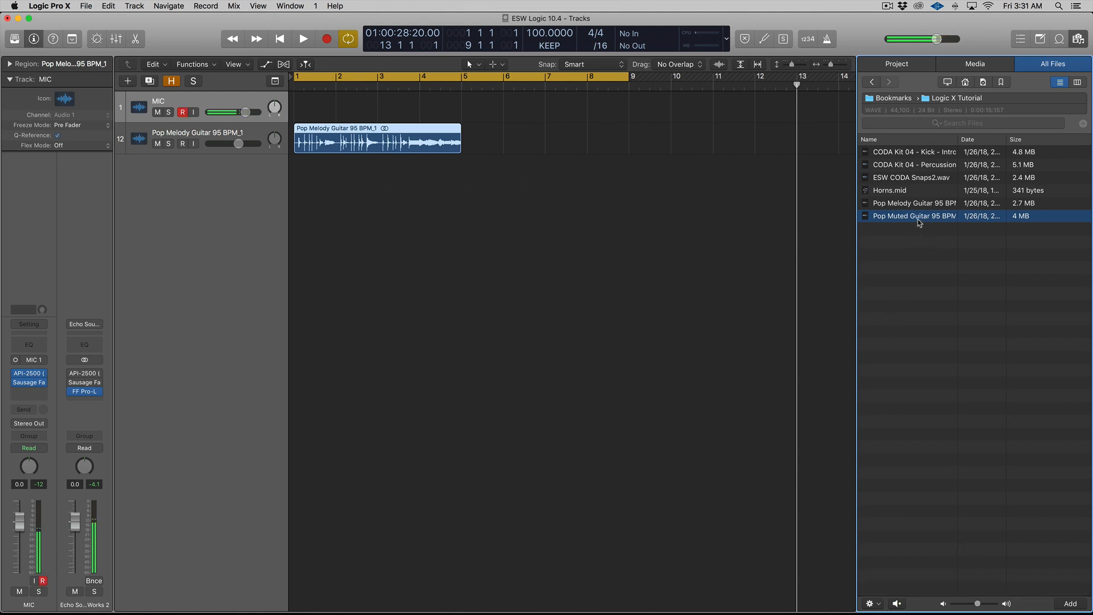
{"action": "left_click_drag", "start_coordinate": [921, 218], "coordinate": [298, 214]}
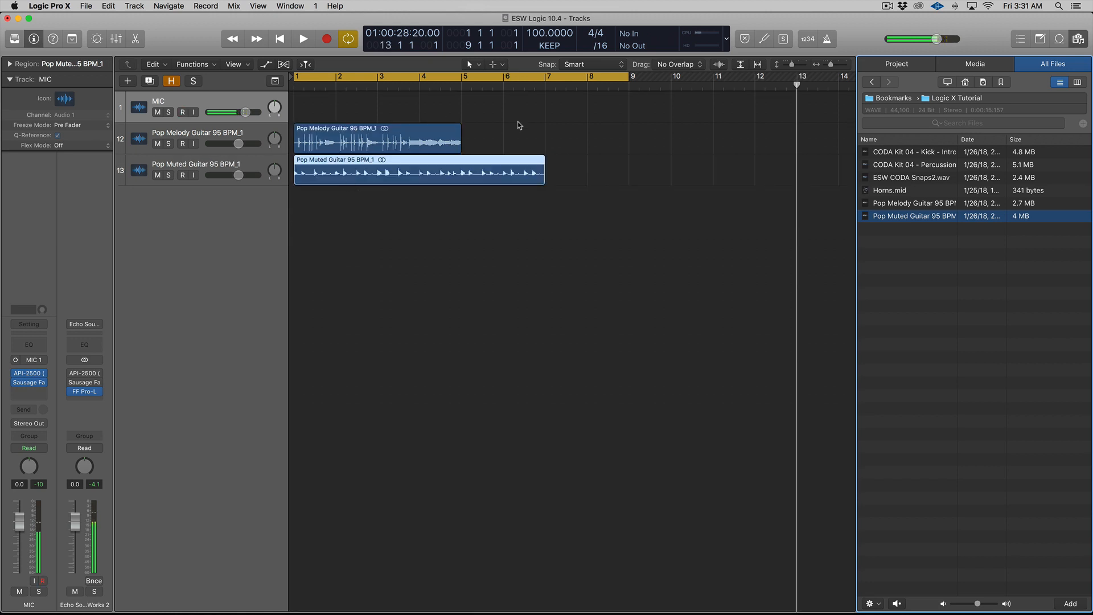
{"action": "left_click", "coordinate": [518, 121]}
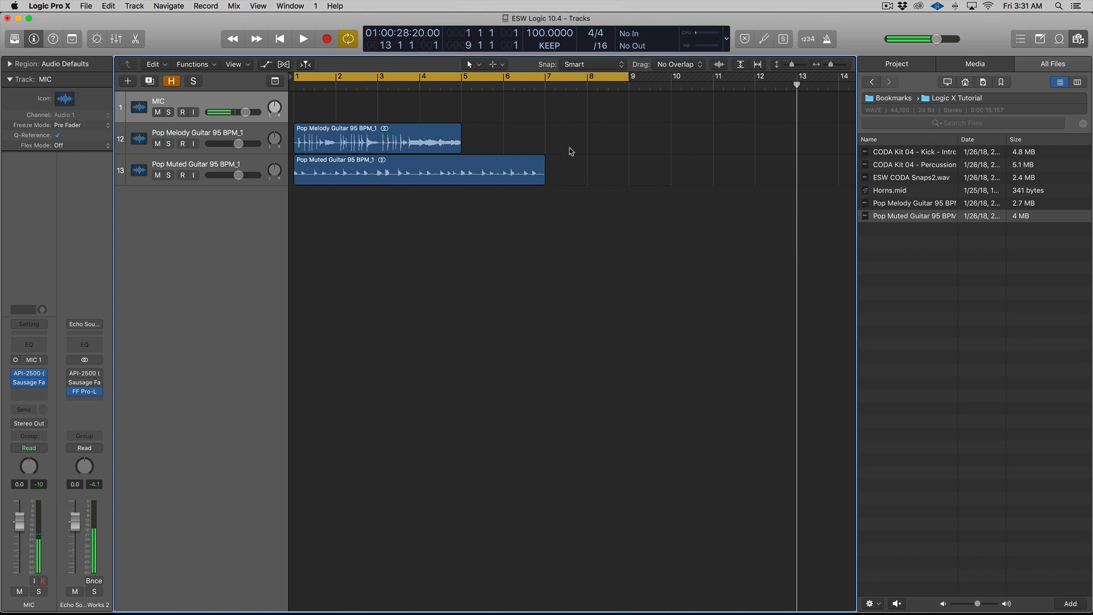
Turn on the metronome and play the two guitar regions from bar 1
{"action": "left_click_drag", "start_coordinate": [570, 149], "coordinate": [378, 228]}
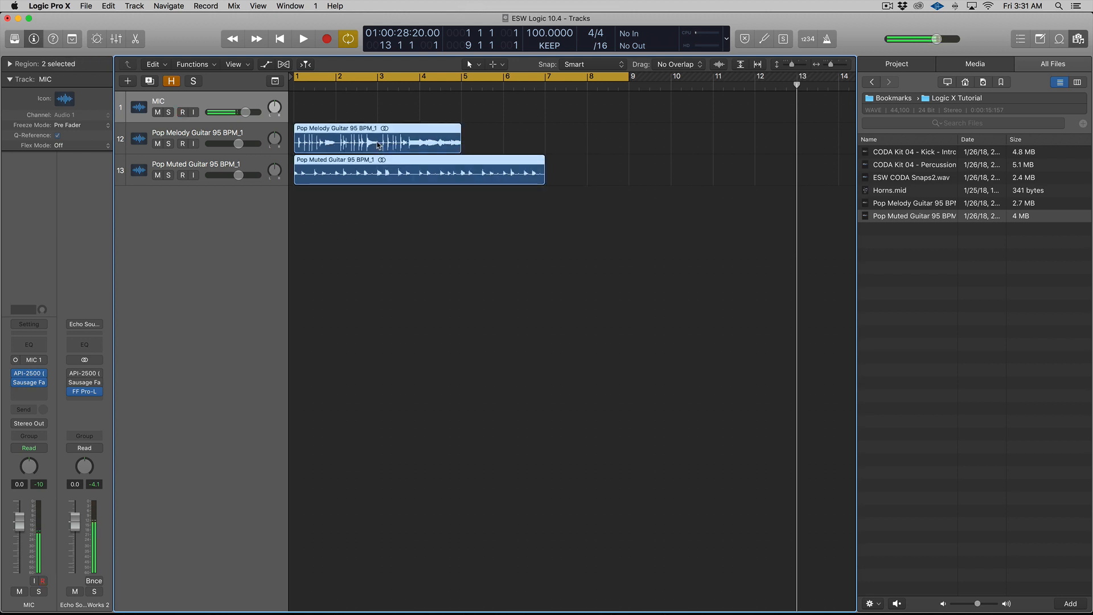
{"action": "key", "text": "k"}
{"action": "key", "text": "space"}
{"action": "left_click", "coordinate": [485, 149]}
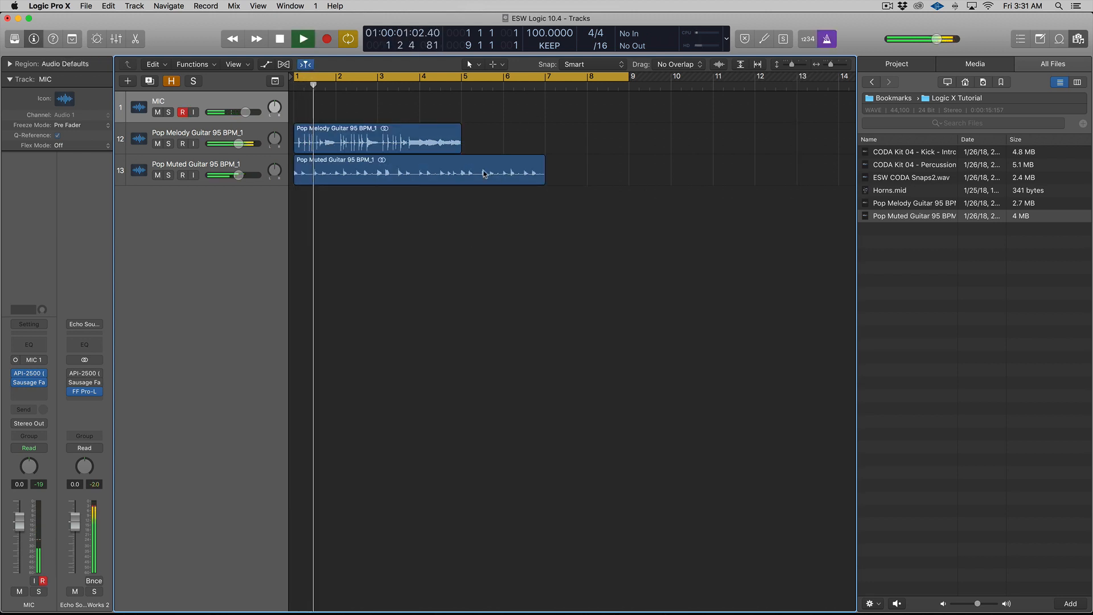
Split the Pop Muted Guitar region at bar 5
{"action": "left_click", "coordinate": [485, 174]}
{"action": "key", "text": "t"}
{"action": "key", "text": "i"}
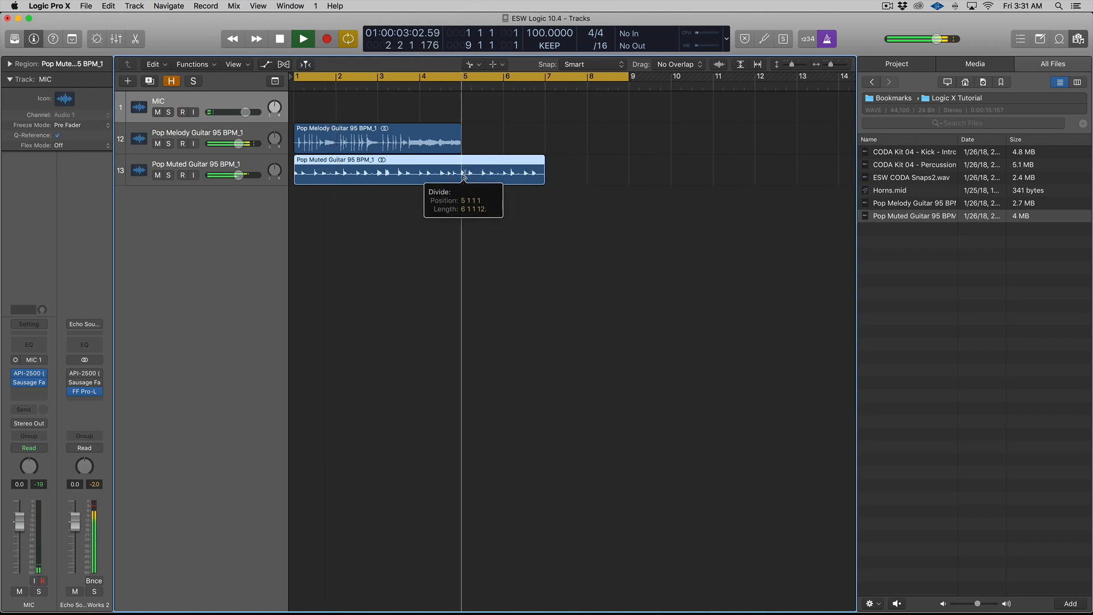
{"action": "left_click", "coordinate": [463, 175]}
Create a track with duplicate settings below the muted guitar track and move the split-off region at bar 5 onto it
{"action": "key", "text": "t"}
{"action": "key", "text": "t"}
{"action": "left_click", "coordinate": [222, 164]}
{"action": "key", "text": "super+d"}
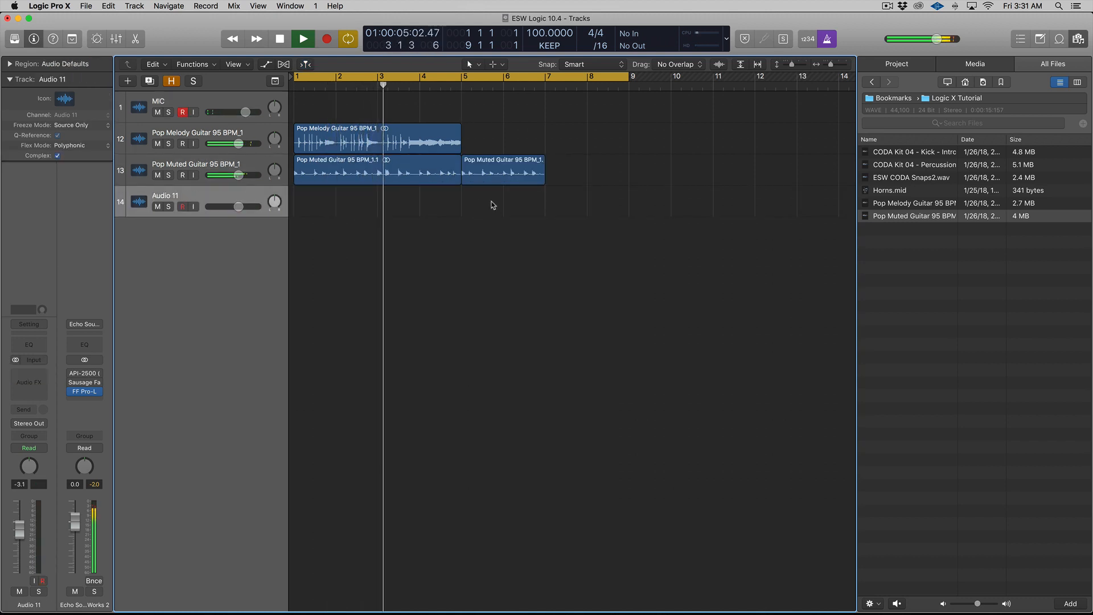
{"action": "left_click_drag", "start_coordinate": [501, 173], "coordinate": [490, 206]}
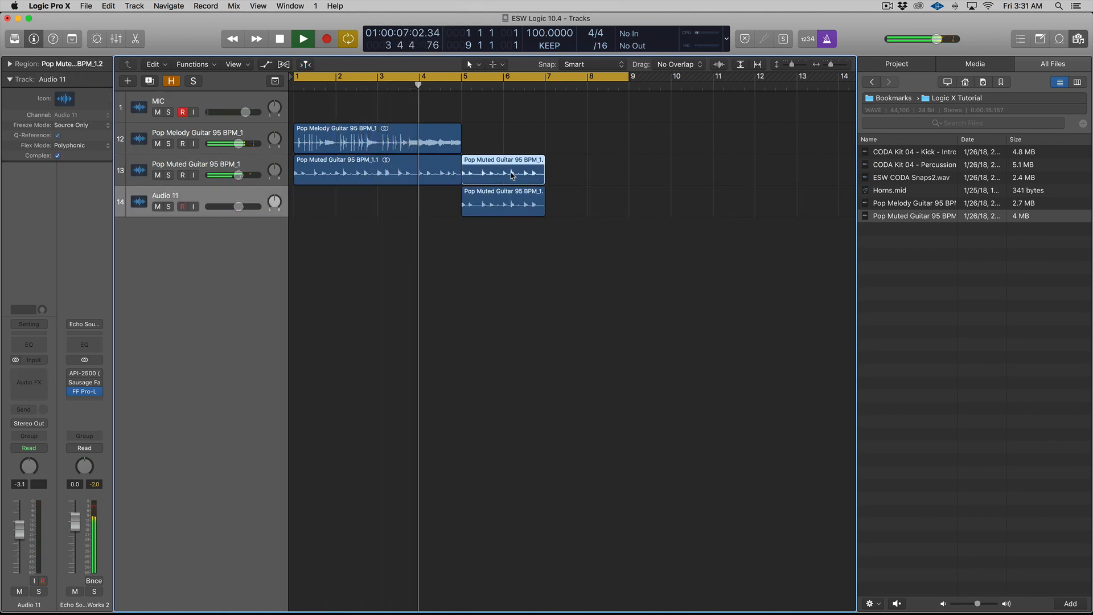
{"action": "key", "text": "Delete"}
{"action": "key", "text": "space"}
Pan the Pop Muted Guitar track left to about -11
{"action": "left_click", "coordinate": [239, 163]}
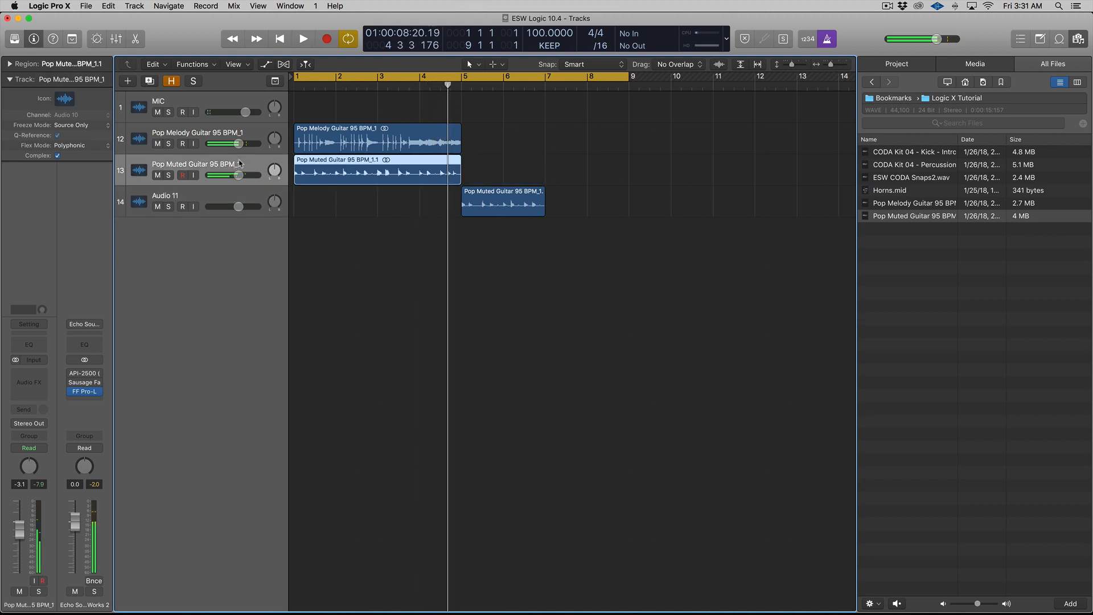
{"action": "left_click_drag", "start_coordinate": [274, 170], "coordinate": [274, 178]}
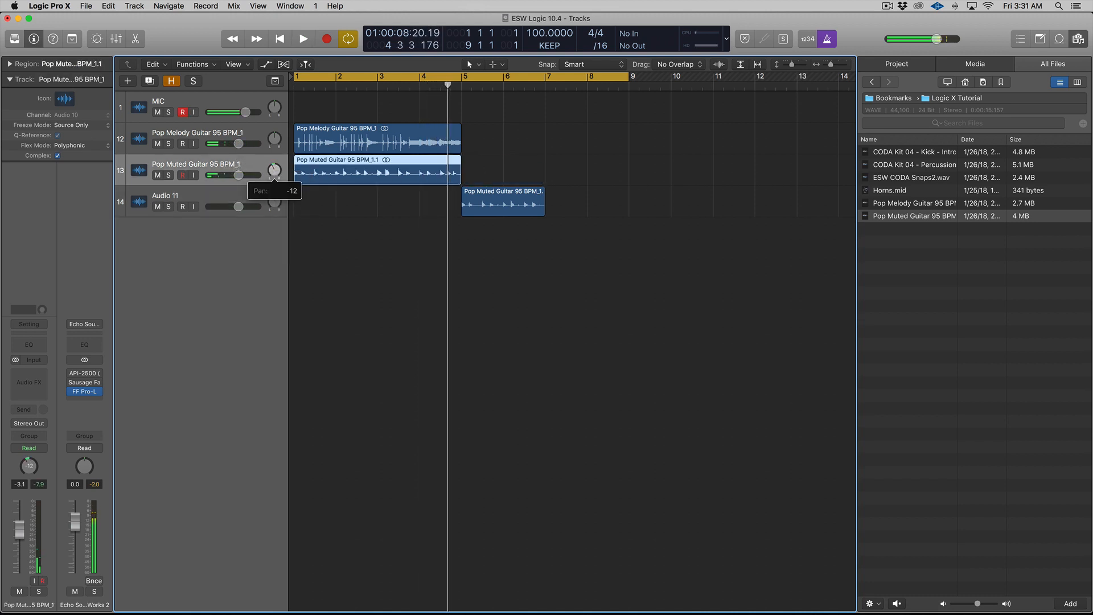
{"action": "right_click", "coordinate": [27, 466]}
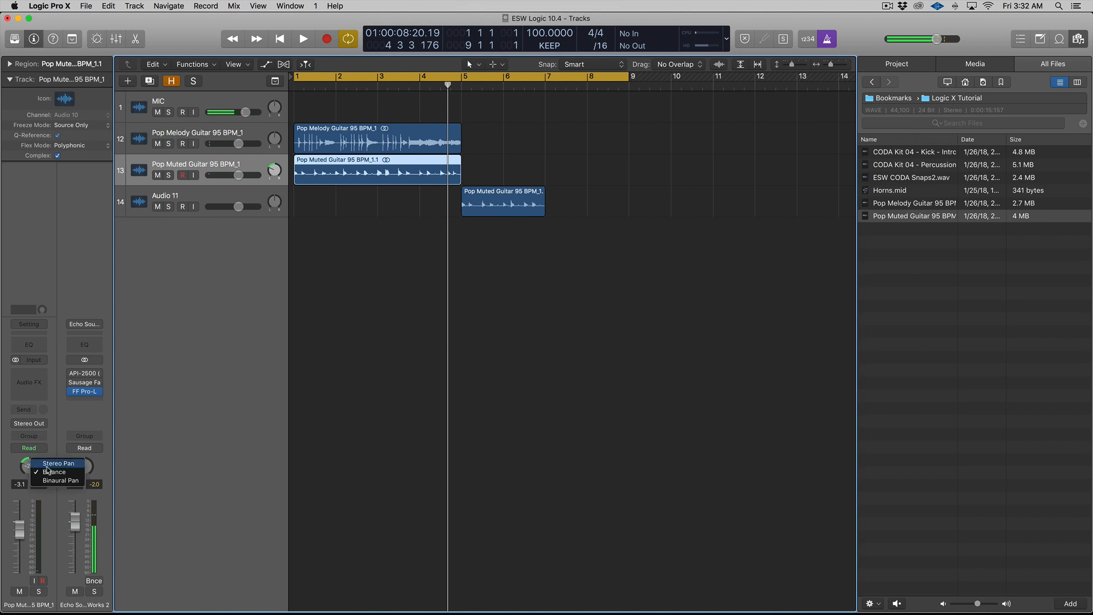
{"action": "key", "text": "Escape"}
Pan the Pop Melody Guitar track right to about +15 and lower its volume to -5.2 dB while playing the loops
{"action": "left_click", "coordinate": [253, 139]}
{"action": "right_click", "coordinate": [272, 140]}
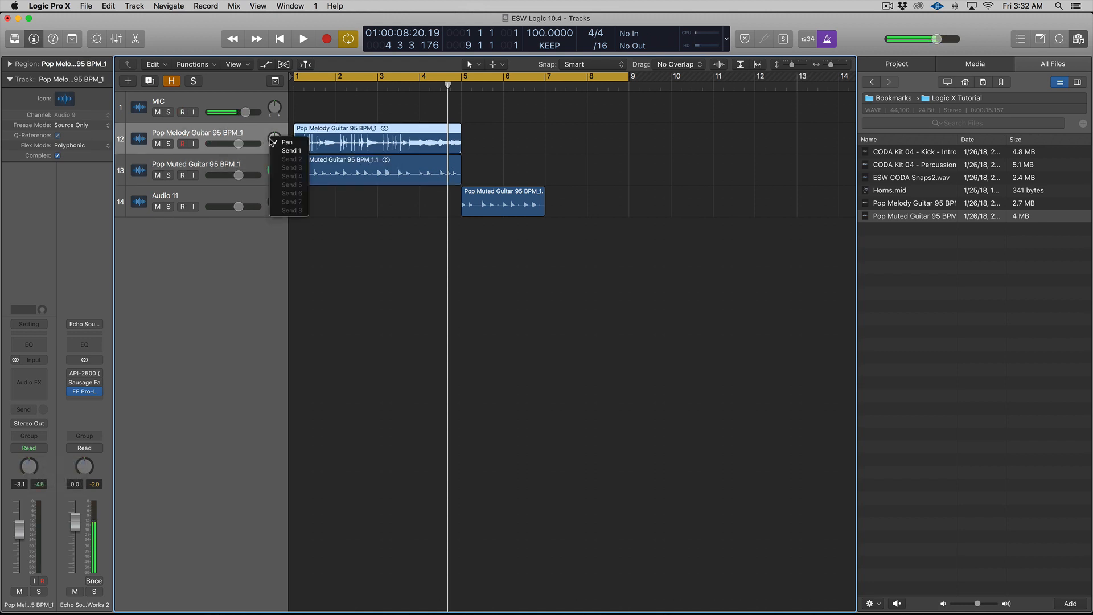
{"action": "left_click", "coordinate": [249, 156]}
{"action": "mouse_move", "coordinate": [275, 138]}
{"action": "left_mouse_down"}
{"action": "mouse_move", "coordinate": [274, 123]}
{"action": "mouse_move", "coordinate": [233, 144]}
{"action": "mouse_move", "coordinate": [274, 145]}
{"action": "left_mouse_up"}
{"action": "right_click", "coordinate": [25, 467]}
{"action": "key", "text": "Escape"}
{"action": "key", "text": "space"}
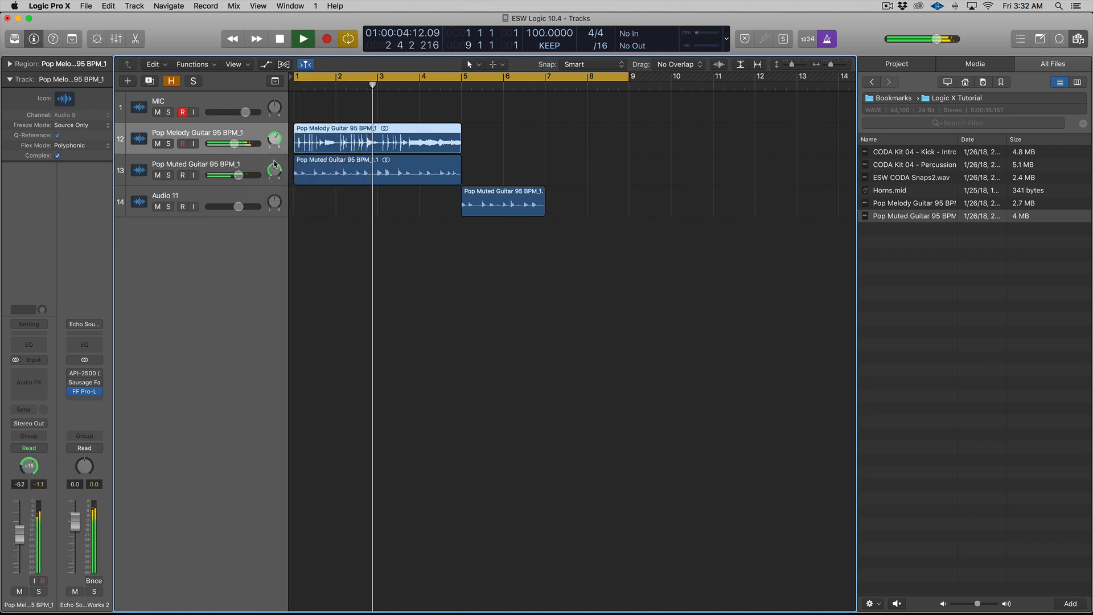
{"action": "key", "text": "space"}
Add the CODA Kit 04 kick, CODA Kit 04 percussion and ESW CODA Snaps2 files on new tracks at bar 1, and copy the snaps to bar 5
{"action": "left_click", "coordinate": [911, 152]}
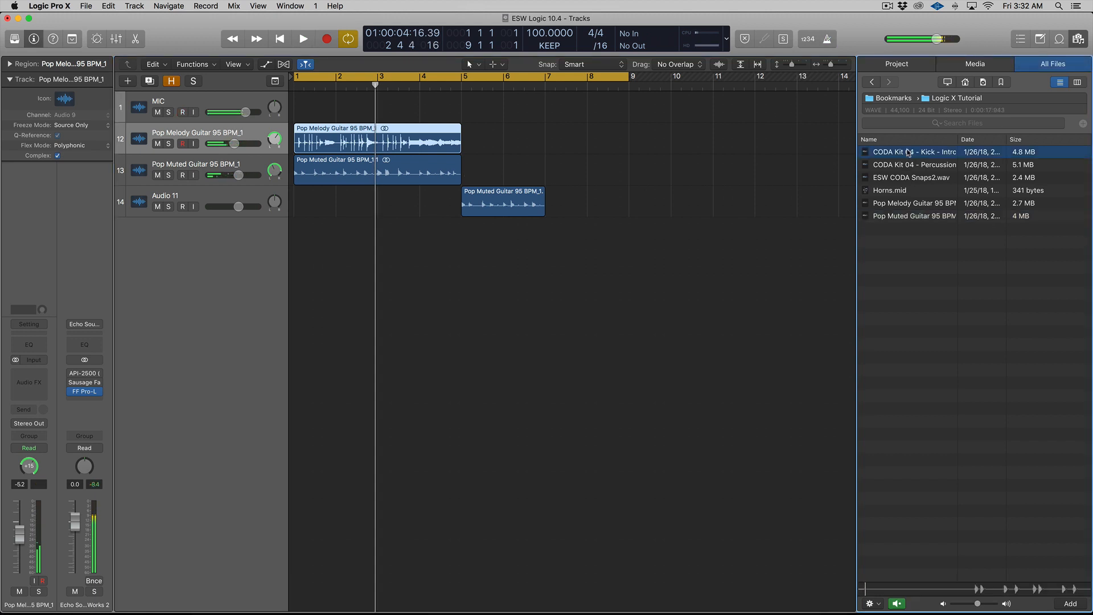
{"action": "left_click_drag", "start_coordinate": [910, 155], "coordinate": [297, 295]}
{"action": "left_click_drag", "start_coordinate": [912, 178], "coordinate": [294, 353]}
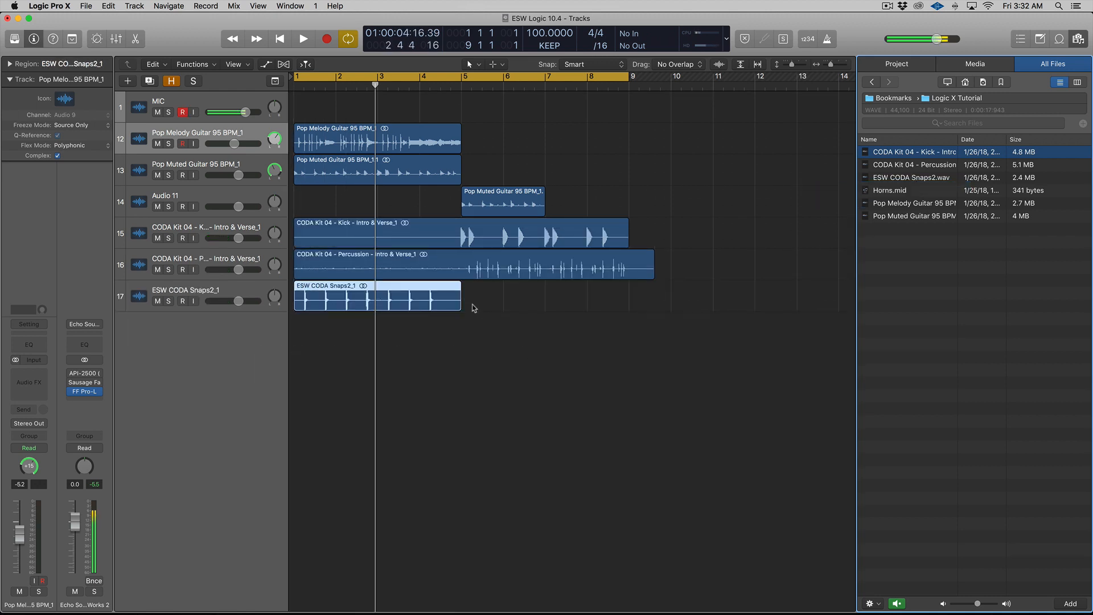
{"action": "left_click_drag", "start_coordinate": [393, 295], "coordinate": [562, 297]}
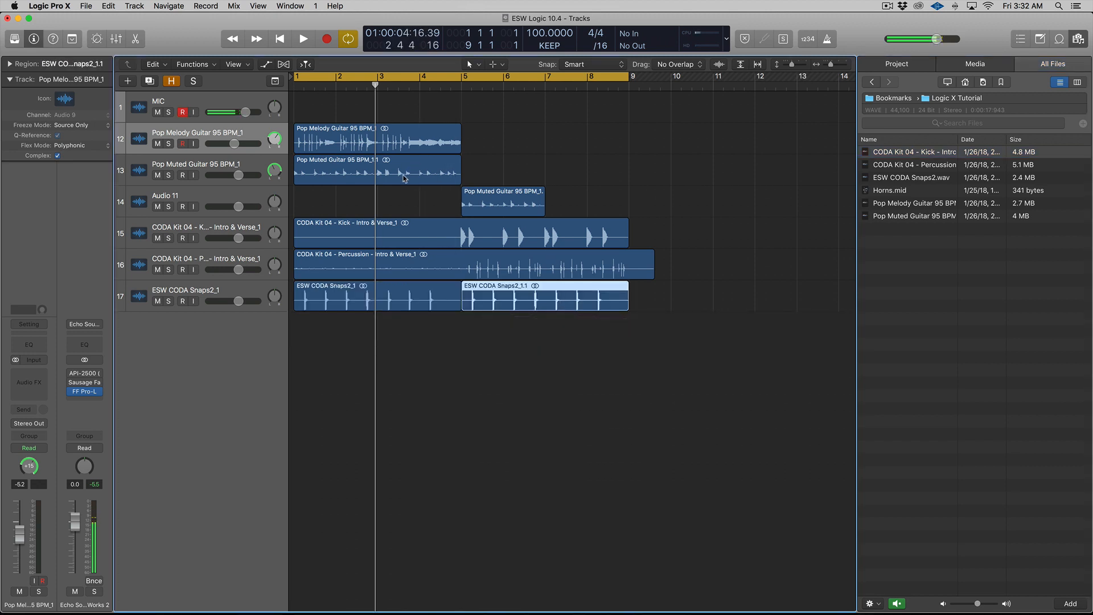
Play the project from the beginning and copy the melody and muted guitar regions from bar 1 to bar 5
{"action": "key", "text": "Return"}
{"action": "key", "text": "space"}
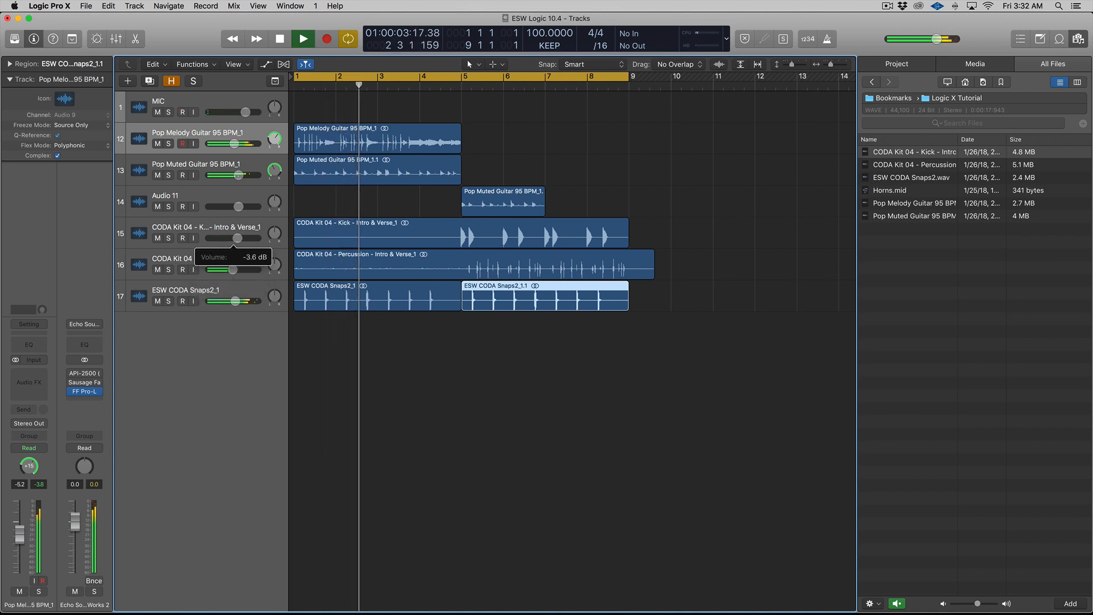
{"action": "left_click_drag", "start_coordinate": [535, 125], "coordinate": [557, 181]}
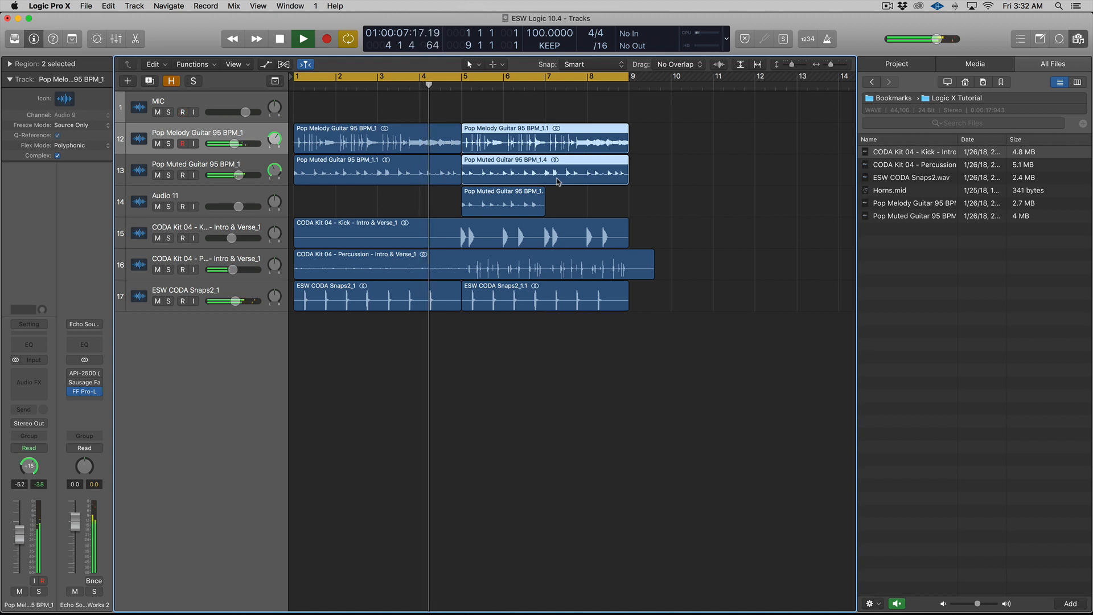
{"action": "key", "text": "space"}
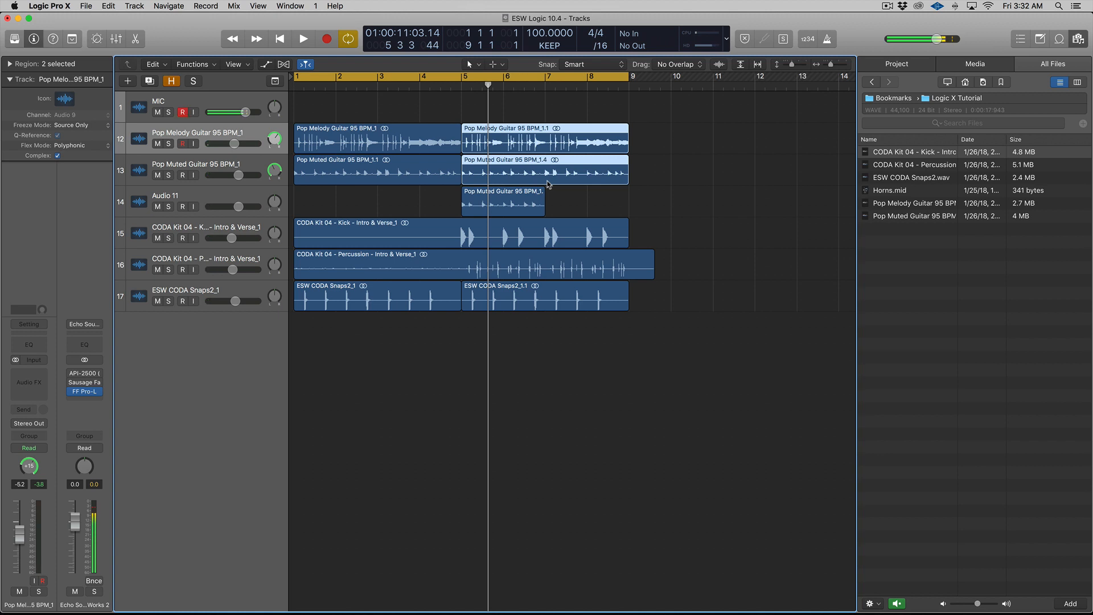
{"action": "left_click", "coordinate": [215, 164], "text": "shift"}
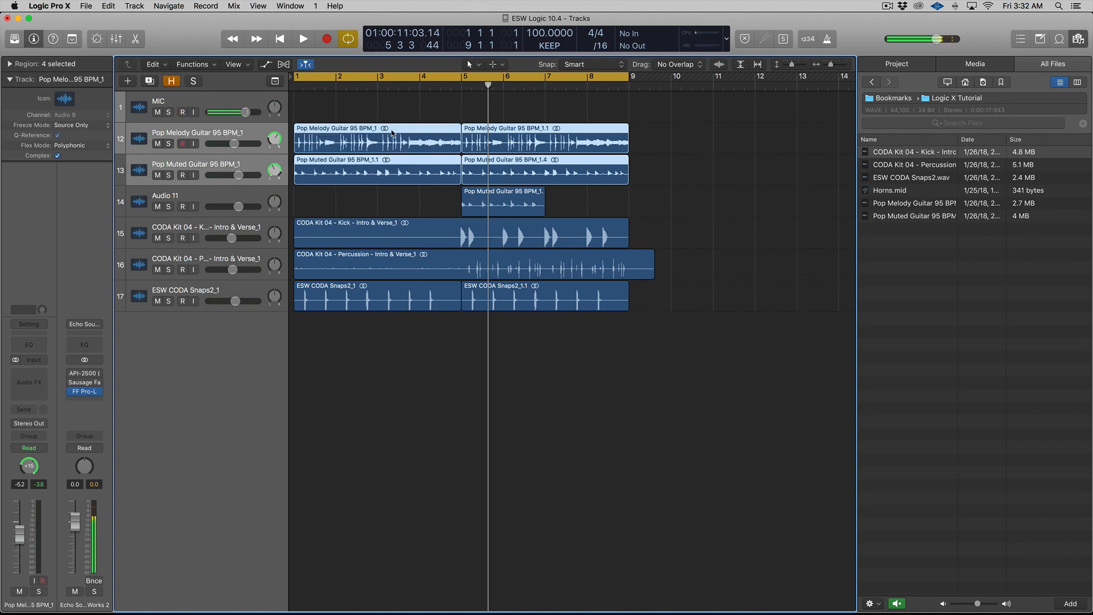
{"action": "key", "text": "super+shift+d"}
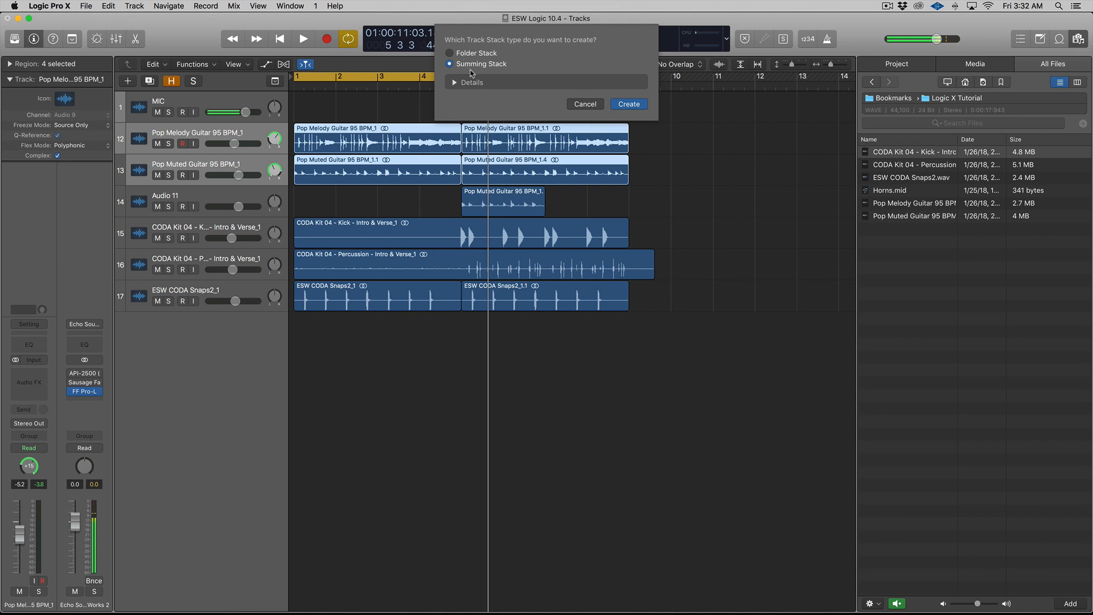
{"action": "left_click", "coordinate": [597, 103]}
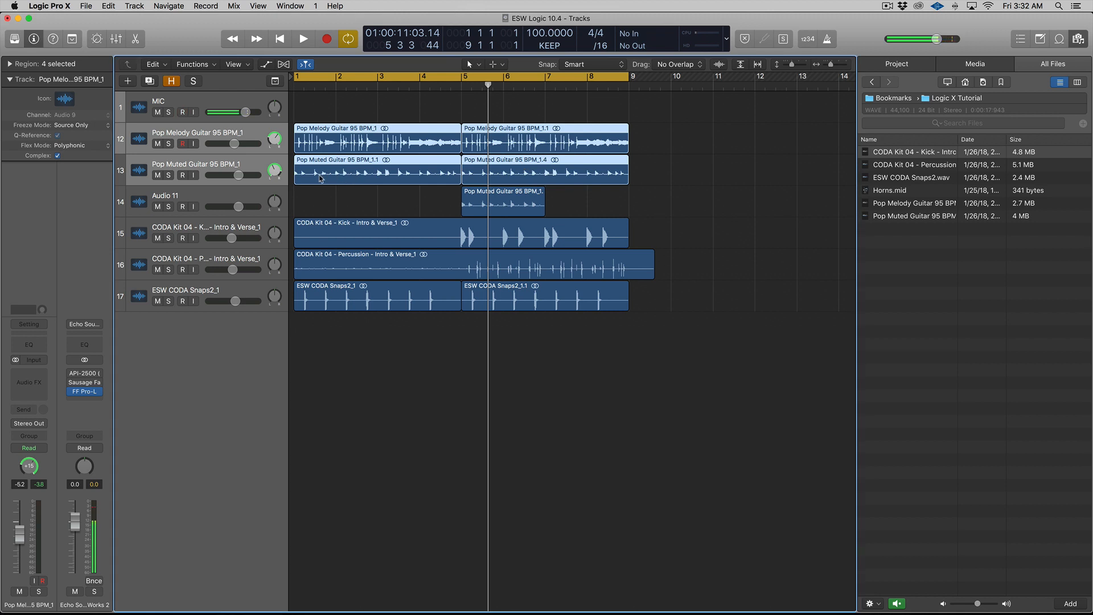
{"action": "left_click", "coordinate": [209, 166]}
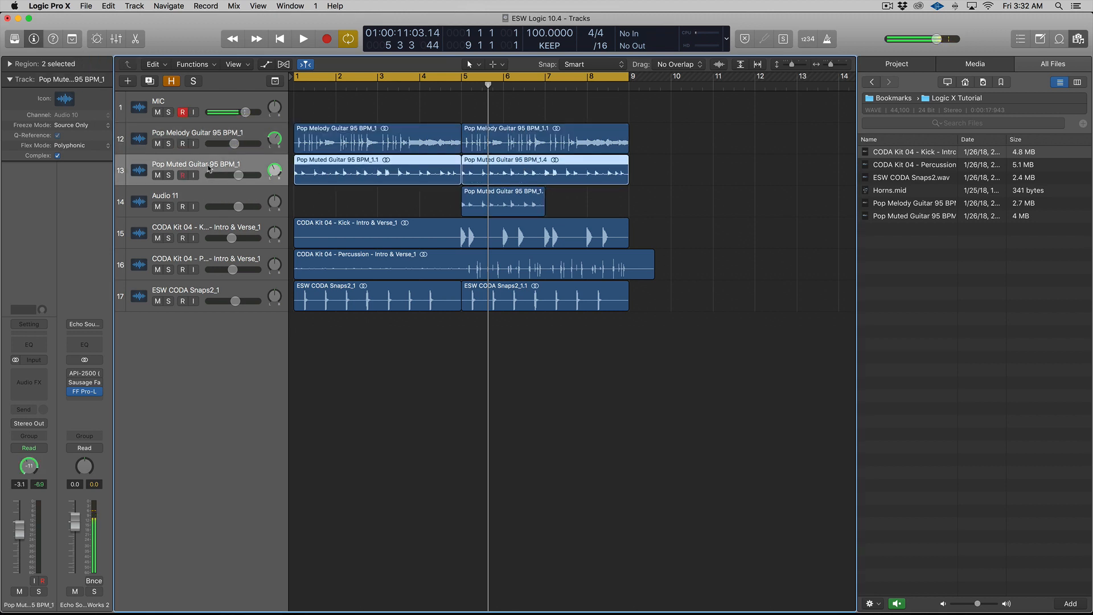
{"action": "left_click", "coordinate": [207, 134]}
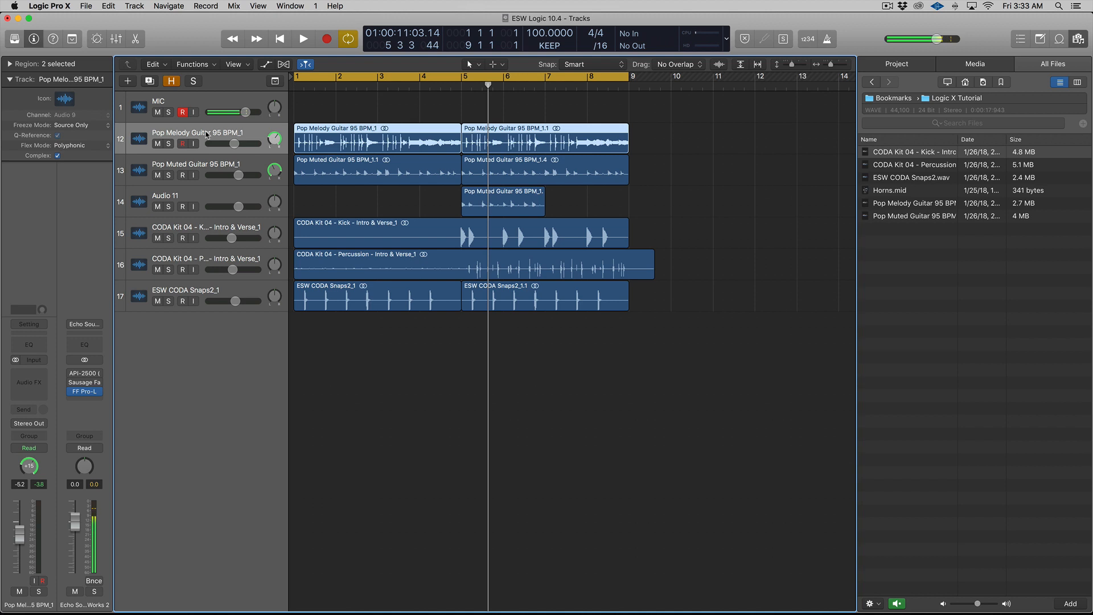
Create a software instrument track below the snaps track and load Studio Strings in stereo with the Violins 1 instrument
{"action": "left_click", "coordinate": [218, 285]}
{"action": "left_click", "coordinate": [137, 6]}
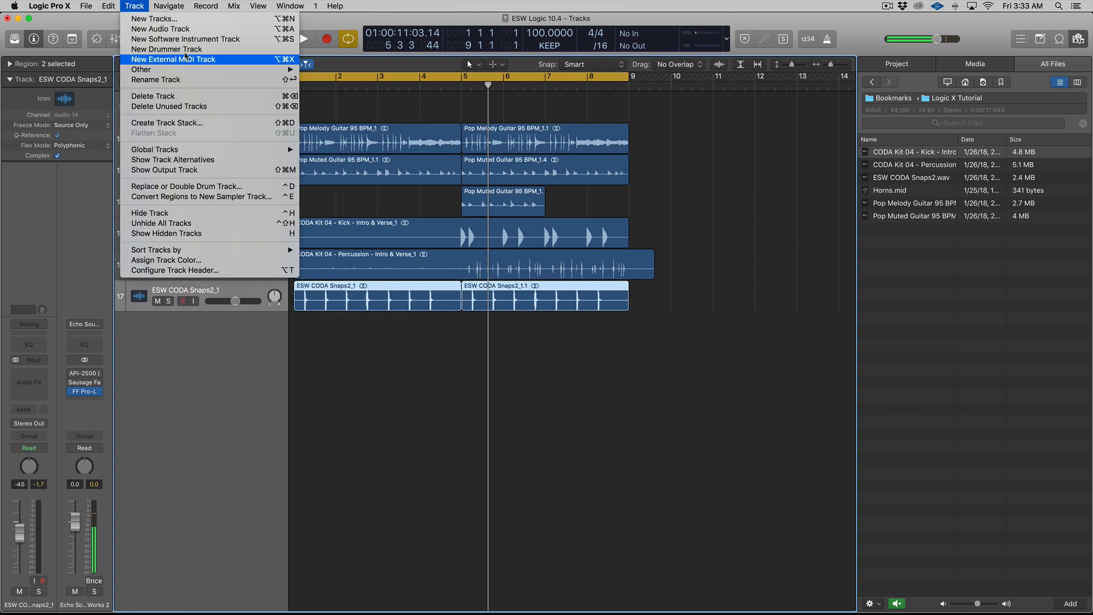
{"action": "left_click", "coordinate": [165, 39]}
{"action": "left_click", "coordinate": [40, 360]}
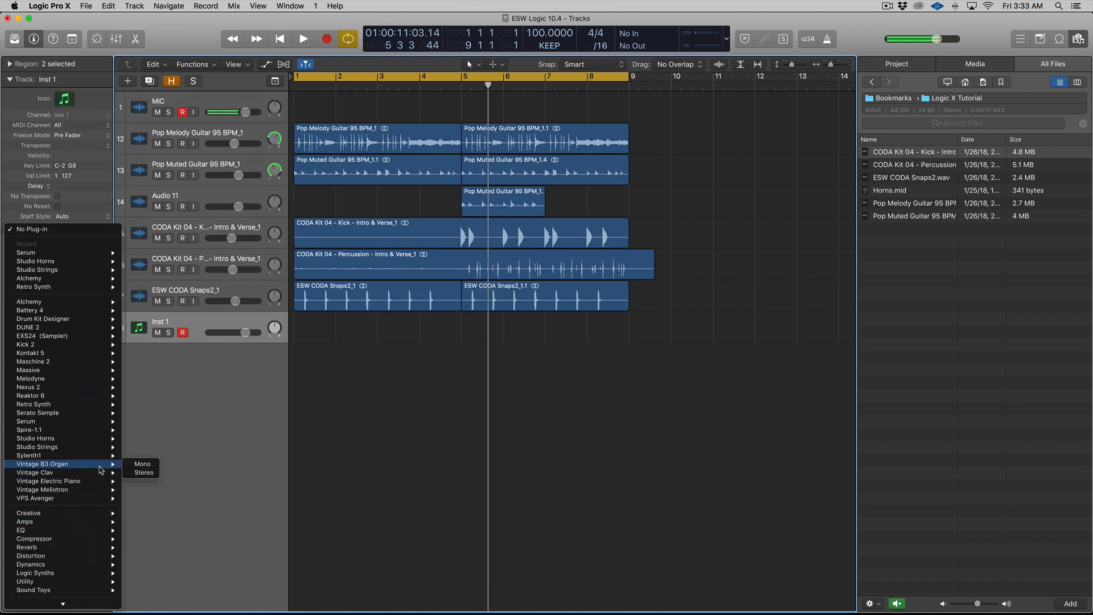
{"action": "mouse_move", "coordinate": [90, 450]}
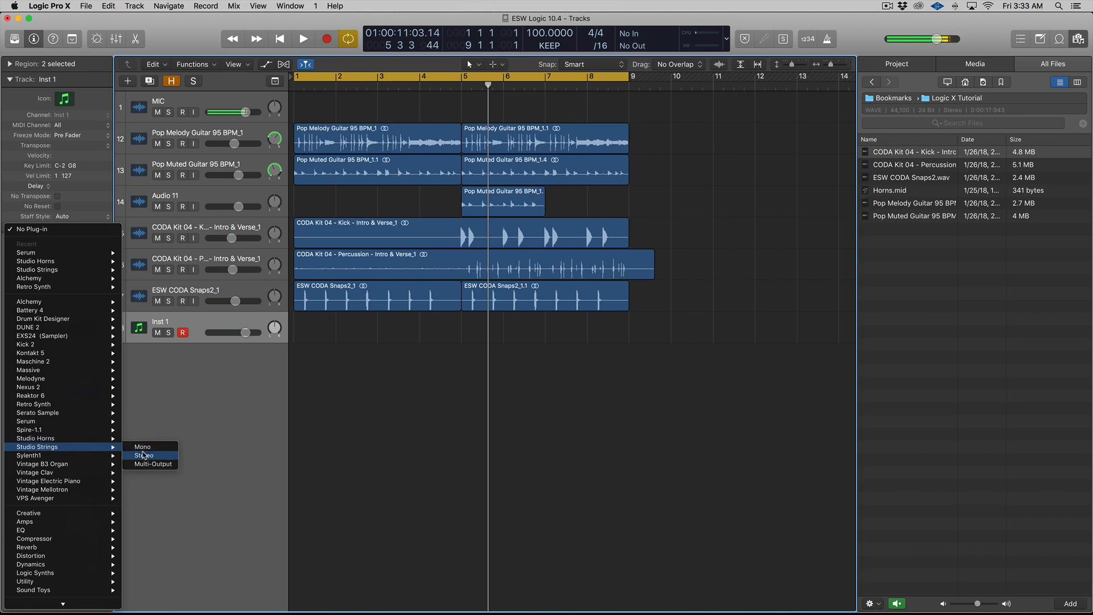
{"action": "left_click", "coordinate": [144, 455]}
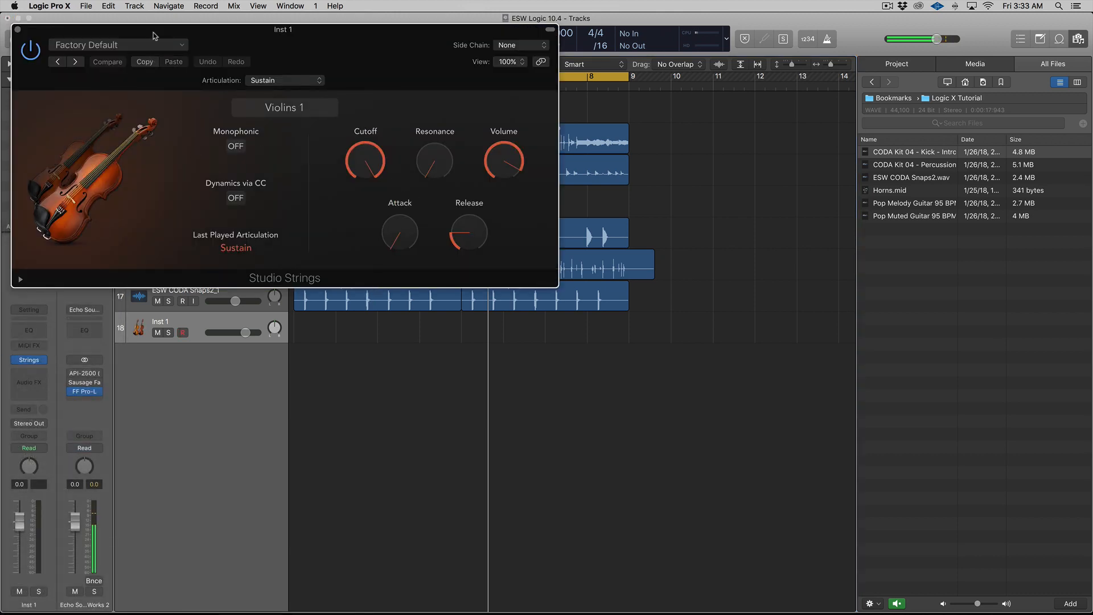
{"action": "left_click_drag", "start_coordinate": [155, 34], "coordinate": [440, 187]}
{"action": "left_click", "coordinate": [574, 258]}
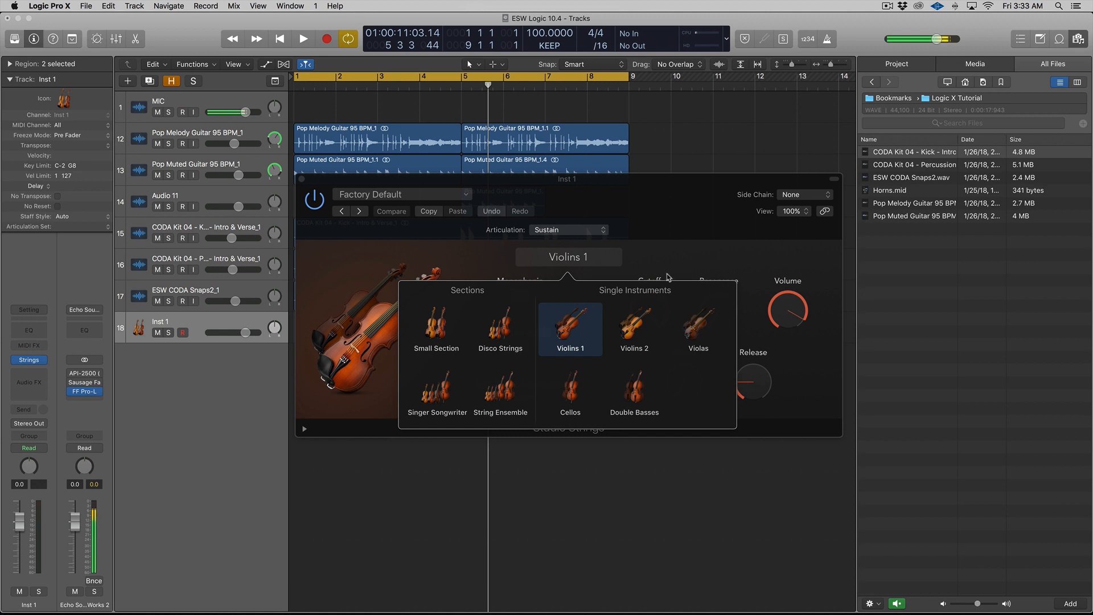
{"action": "left_click", "coordinate": [569, 337]}
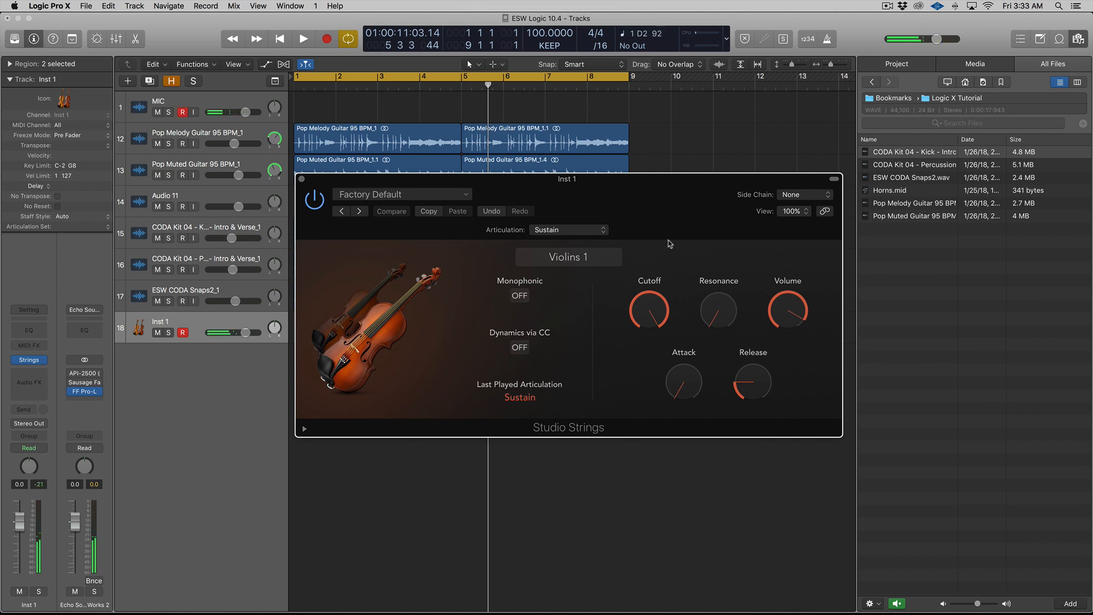
Set the Studio Strings articulation to Staccato and enable Extended Keyrange in its additional settings
{"action": "left_click", "coordinate": [560, 231]}
{"action": "left_click", "coordinate": [562, 240]}
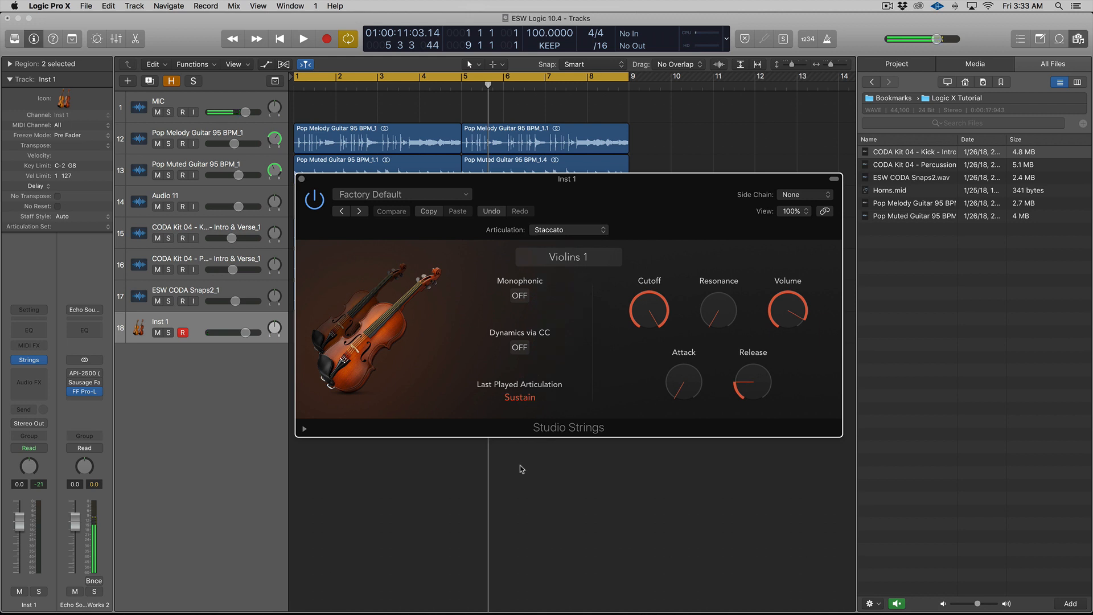
{"action": "left_click", "coordinate": [306, 429]}
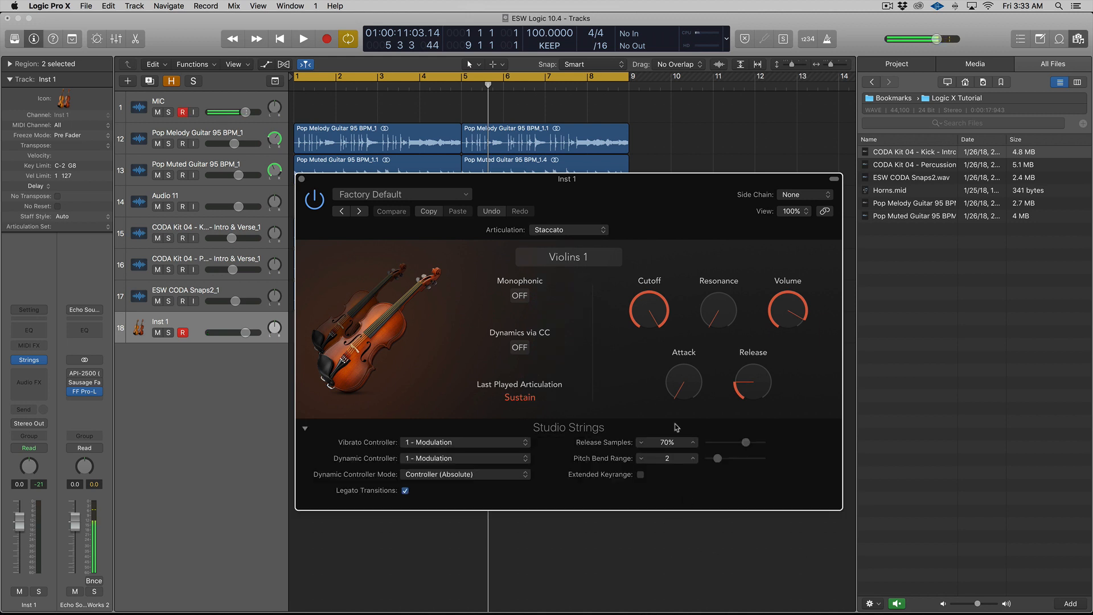
{"action": "left_click", "coordinate": [640, 475]}
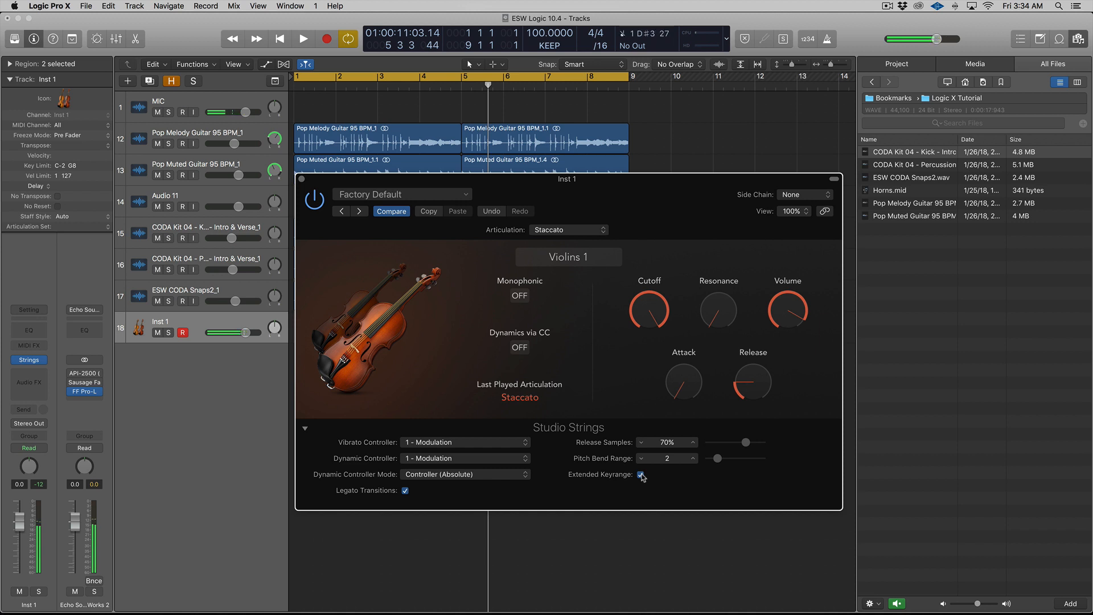
Set the Studio Strings articulation to Pizzicato and close the instrument window
{"action": "left_click", "coordinate": [566, 231]}
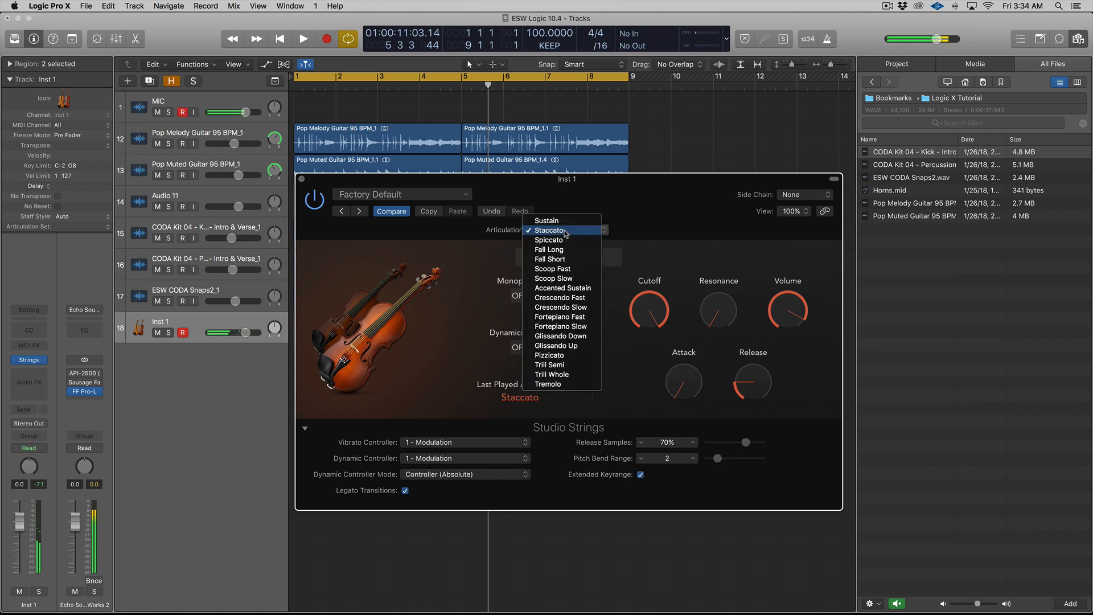
{"action": "left_click", "coordinate": [563, 230]}
{"action": "left_click", "coordinate": [581, 230]}
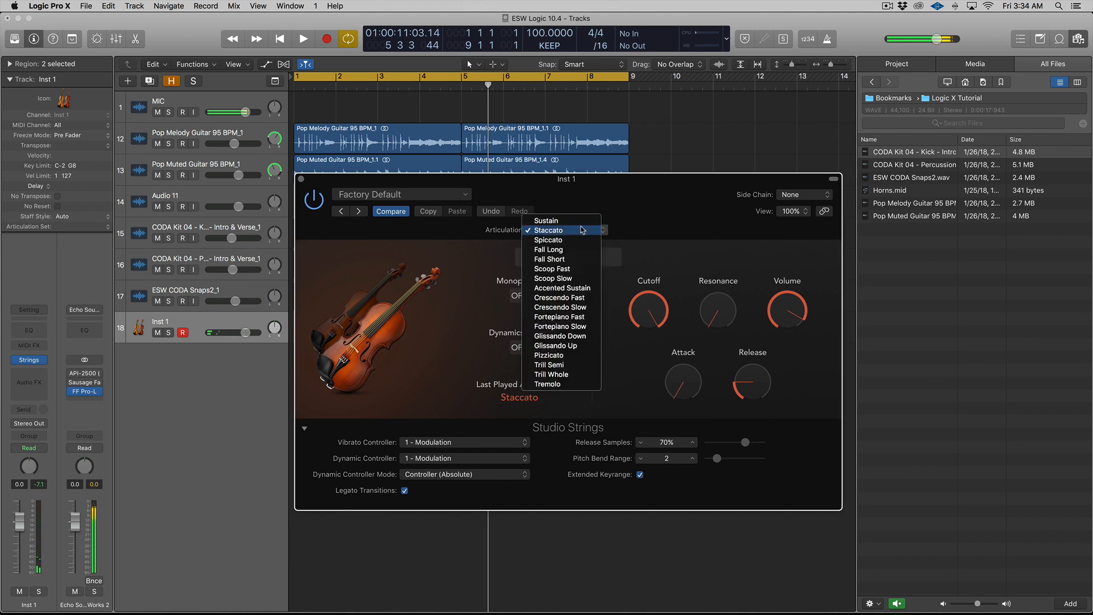
{"action": "left_click", "coordinate": [582, 355]}
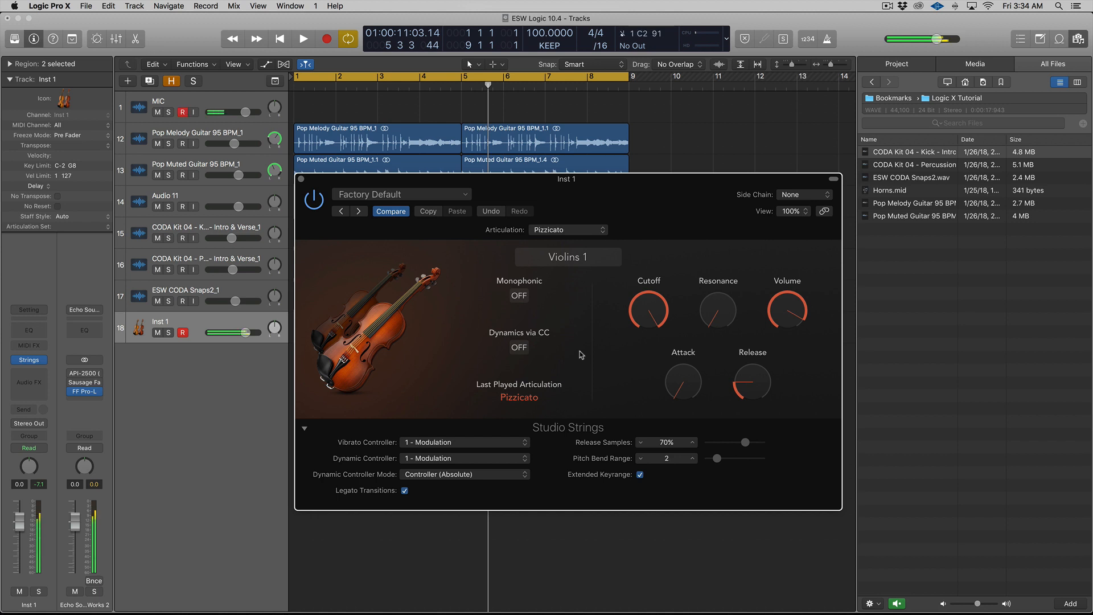
{"action": "left_click", "coordinate": [301, 179]}
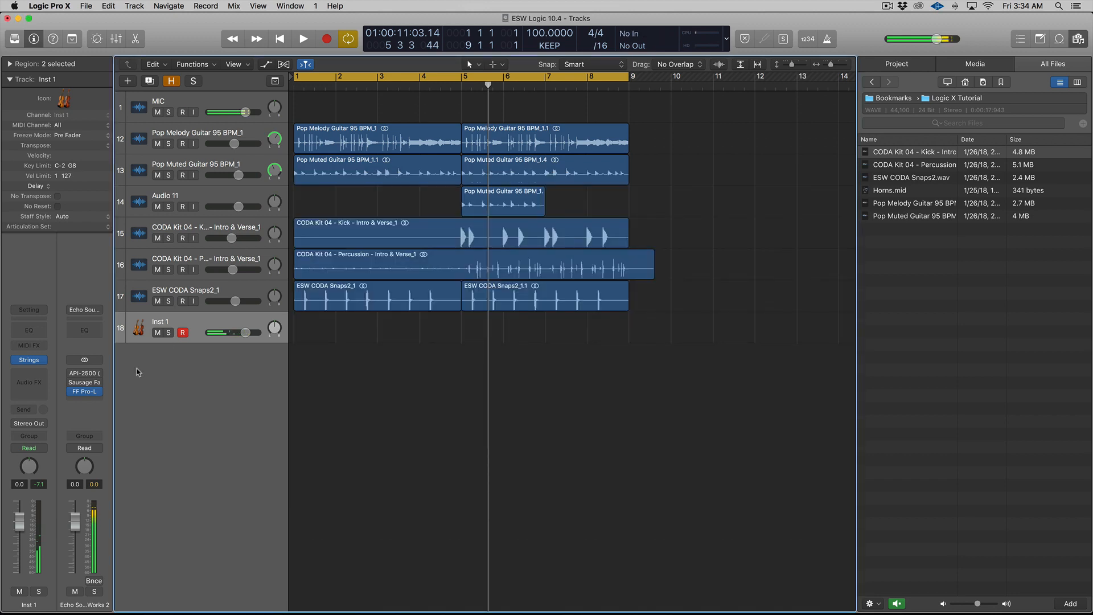
Replace Studio Strings with the Studio Horns instrument on the Inst 1 track
{"action": "left_click", "coordinate": [39, 364]}
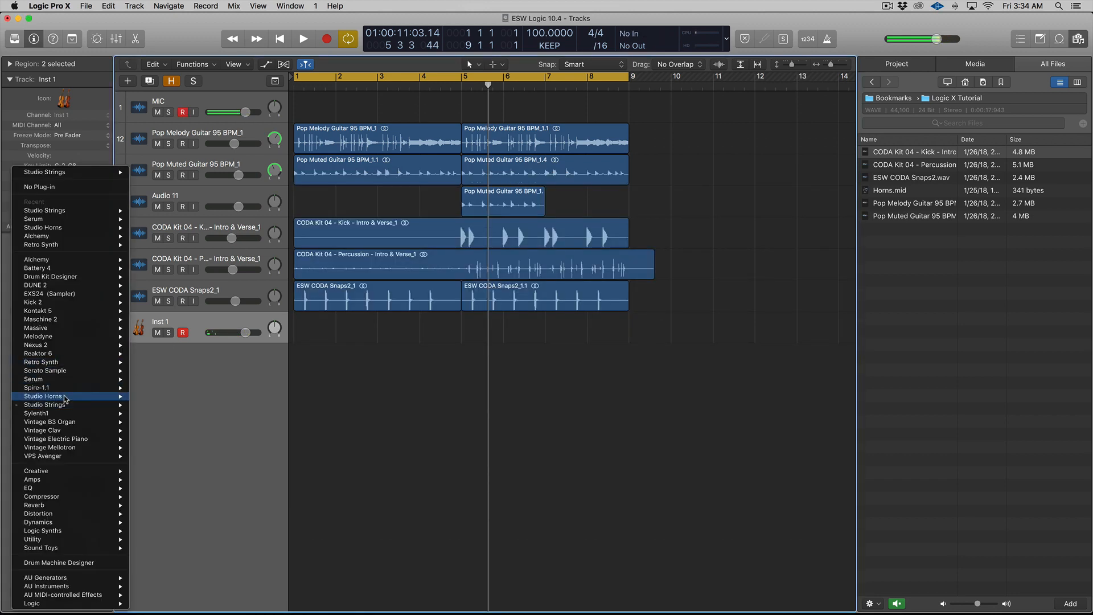
{"action": "mouse_move", "coordinate": [113, 395]}
{"action": "left_click", "coordinate": [163, 405]}
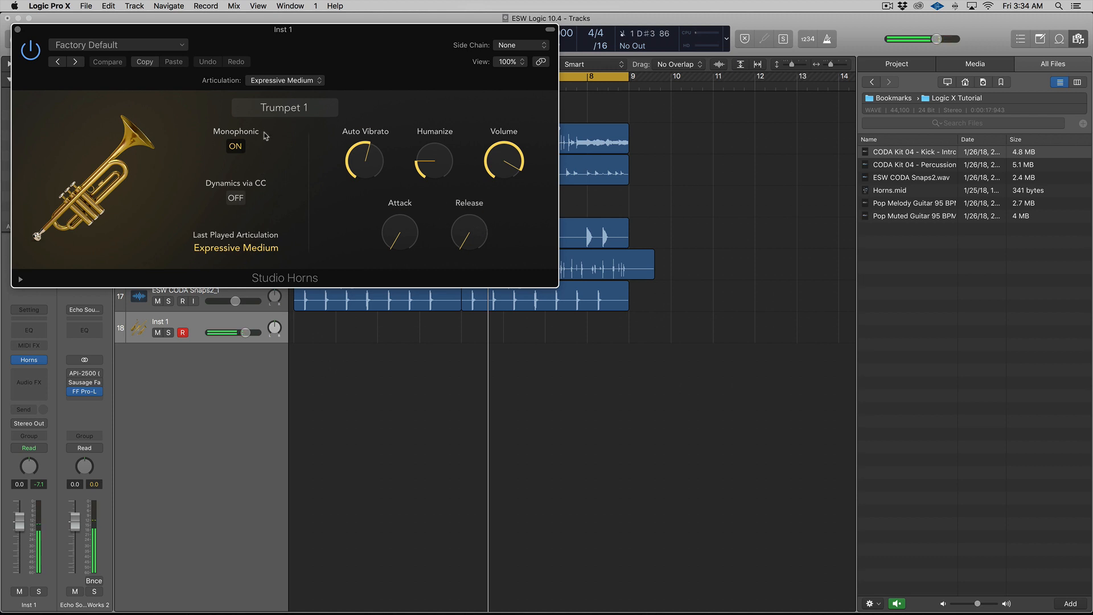
Audition Trumpet 2, Trumpet 3 and Trumpet 4 in Studio Horns, return to Trumpet 1 and close the instrument choices
{"action": "left_click", "coordinate": [284, 107]}
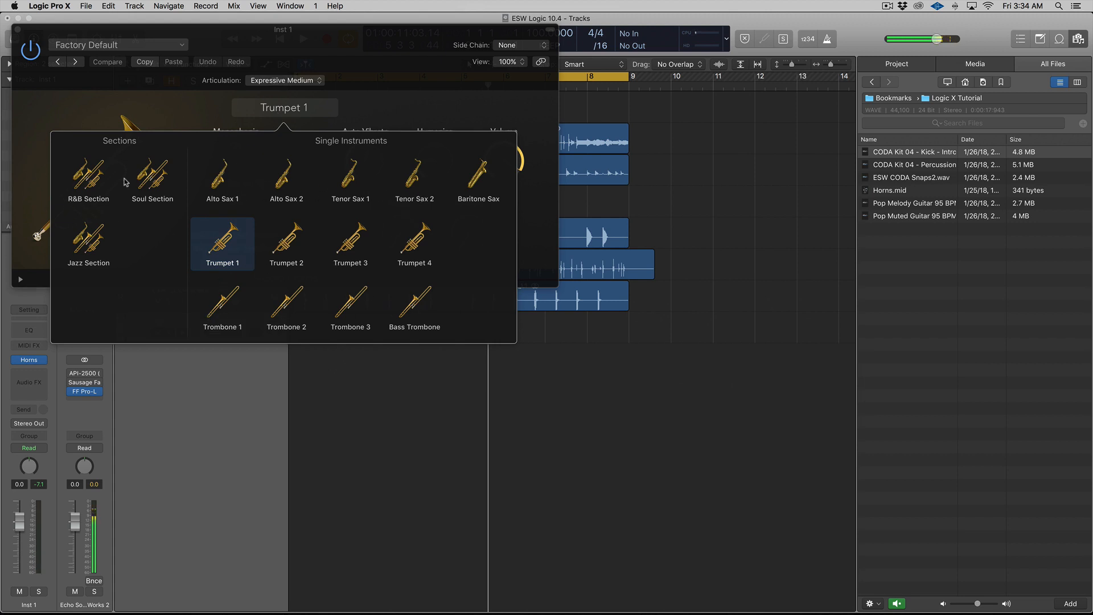
{"action": "left_click", "coordinate": [296, 238]}
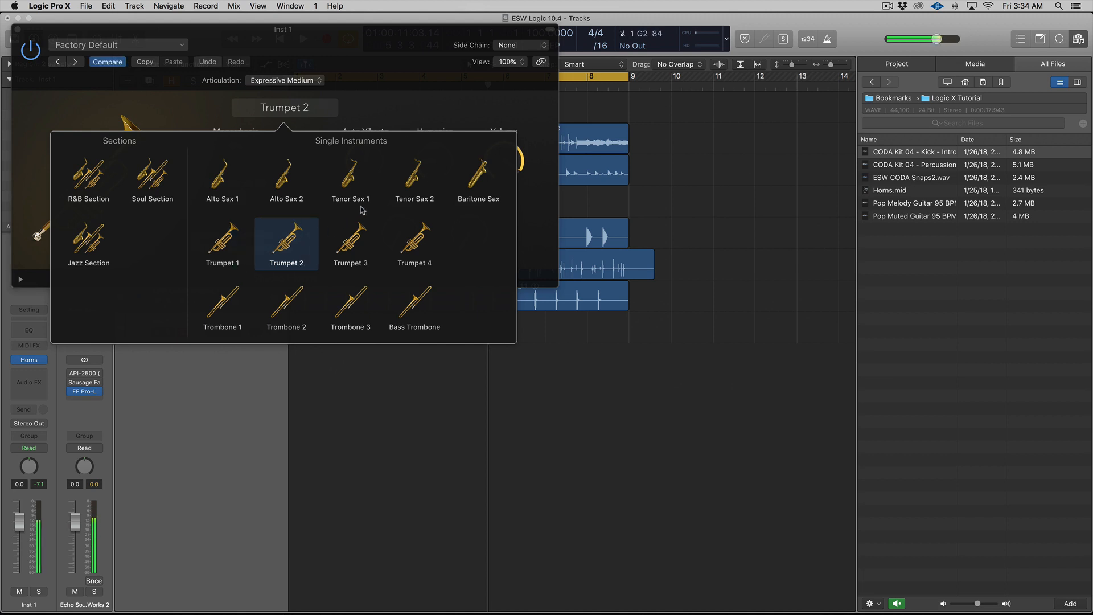
{"action": "left_click", "coordinate": [364, 242]}
{"action": "left_click", "coordinate": [414, 243]}
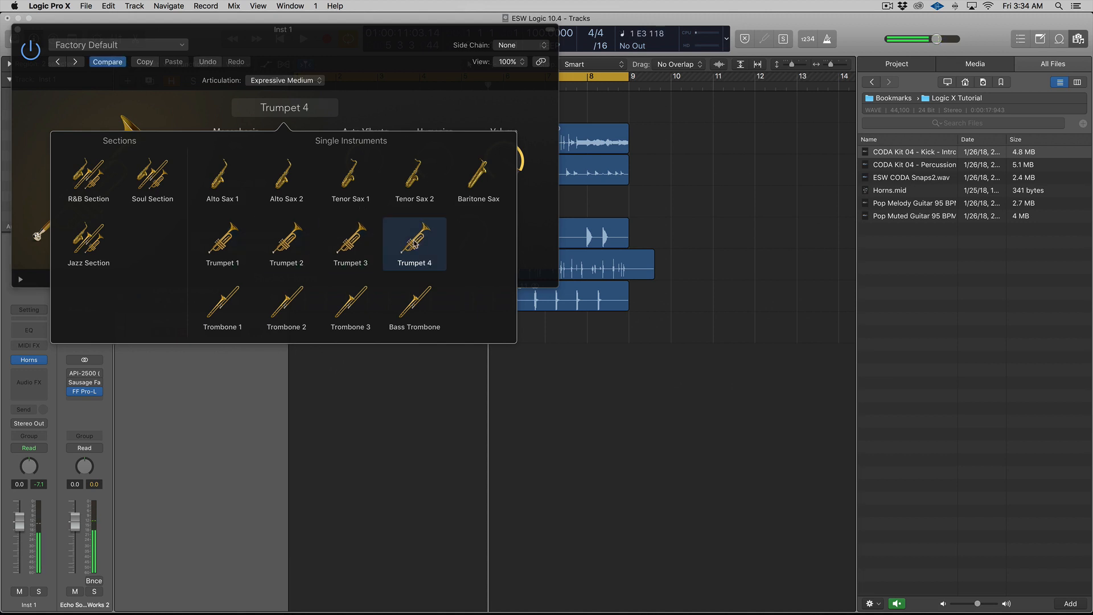
{"action": "left_click", "coordinate": [225, 252]}
{"action": "left_click", "coordinate": [437, 109]}
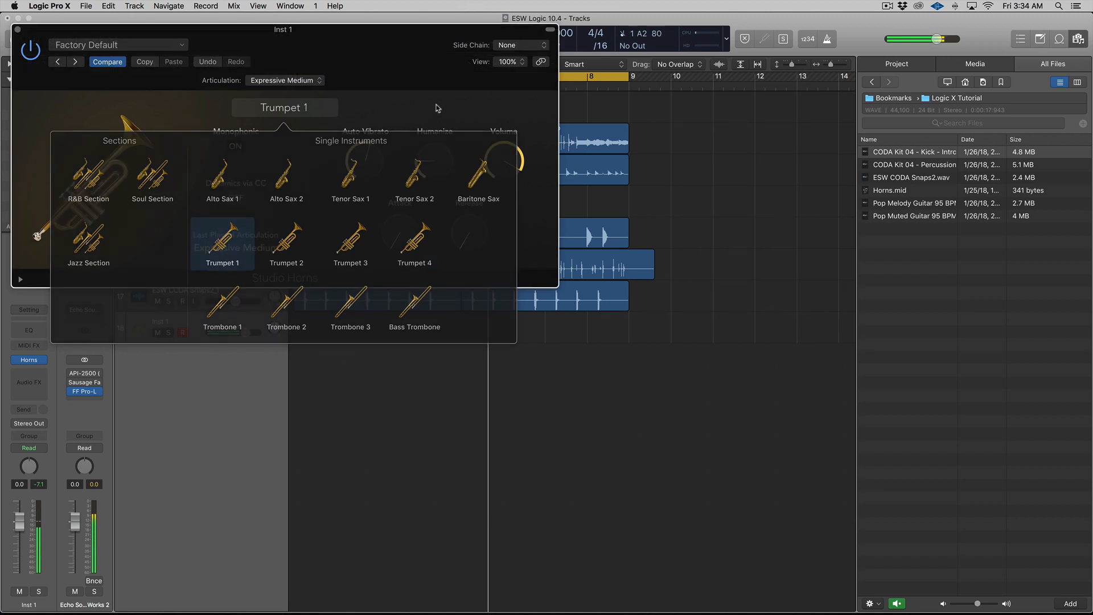
Import Horns.mid at bar 1 of the Inst 1 track without its tempo information and close the Studio Horns window
{"action": "left_click_drag", "start_coordinate": [894, 190], "coordinate": [298, 338]}
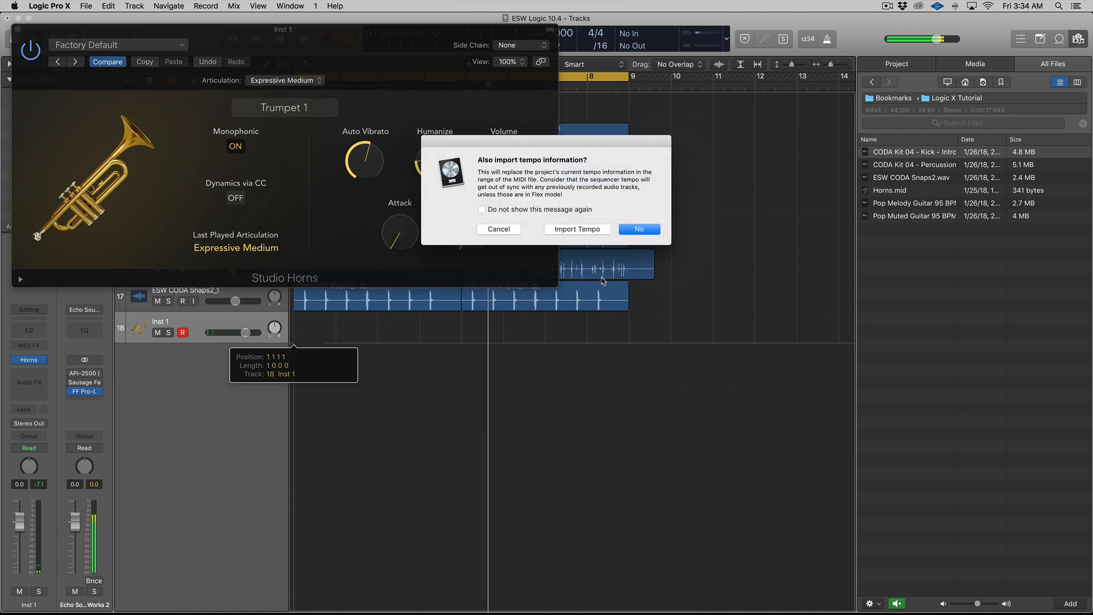
{"action": "left_click", "coordinate": [639, 229]}
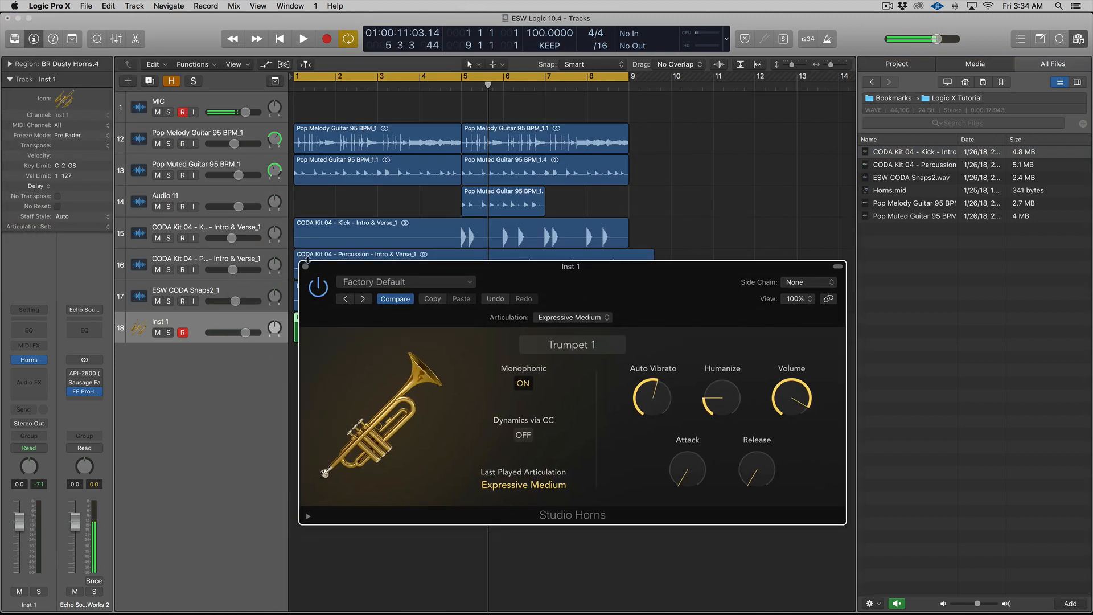
{"action": "left_click", "coordinate": [305, 266]}
Copy the horns MIDI region from bar 1 to bar 5 on the Studio Horns track and play the project
{"action": "left_click_drag", "start_coordinate": [353, 340], "coordinate": [513, 339]}
{"action": "key", "text": "space"}
{"action": "key", "text": "super+Down"}
{"action": "key", "text": "super+Down"}
{"action": "key", "text": "super+Down"}
{"action": "key", "text": "super+Down"}
{"action": "key", "text": "super+Down"}
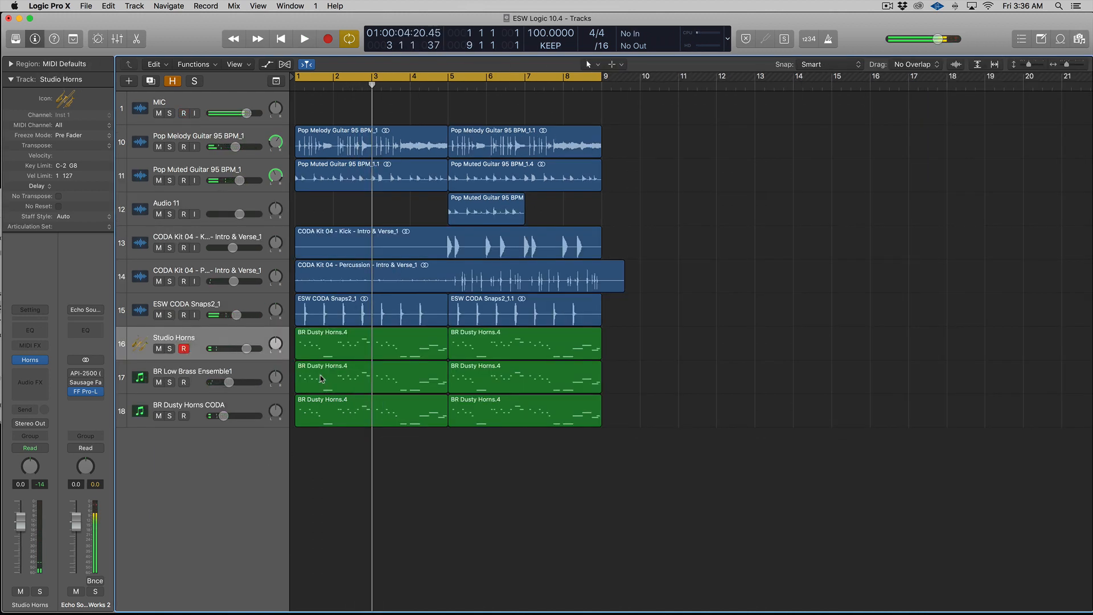
Review the BR Low Brass Ensemble1, BR Dusty Horns CODA and Studio Horns tracks and their regions
{"action": "left_click", "coordinate": [247, 379]}
{"action": "left_click", "coordinate": [251, 404]}
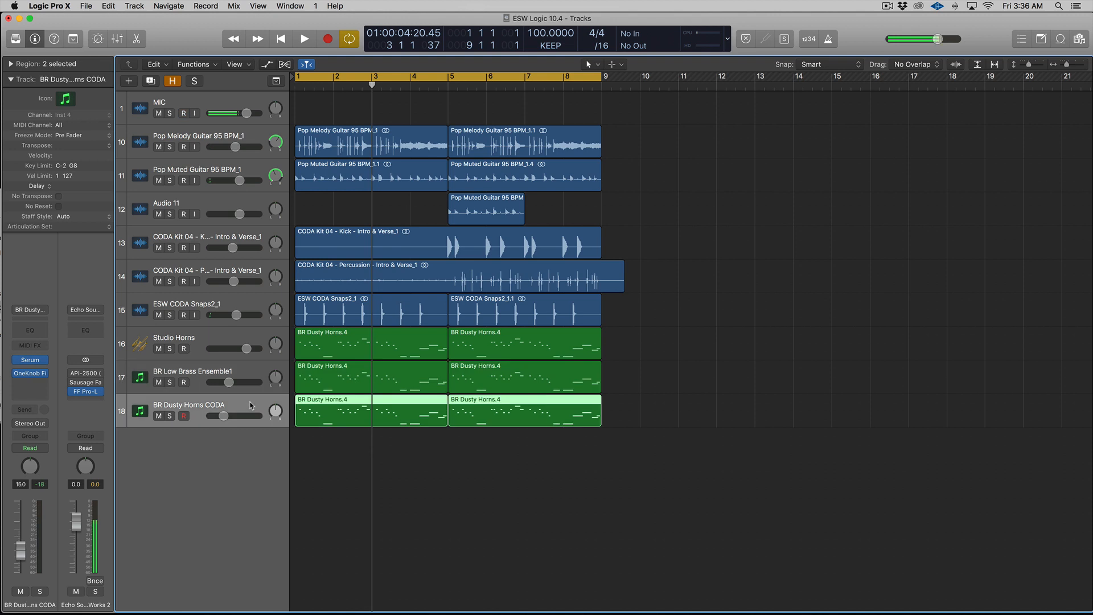
{"action": "left_click_drag", "start_coordinate": [696, 389], "coordinate": [312, 423]}
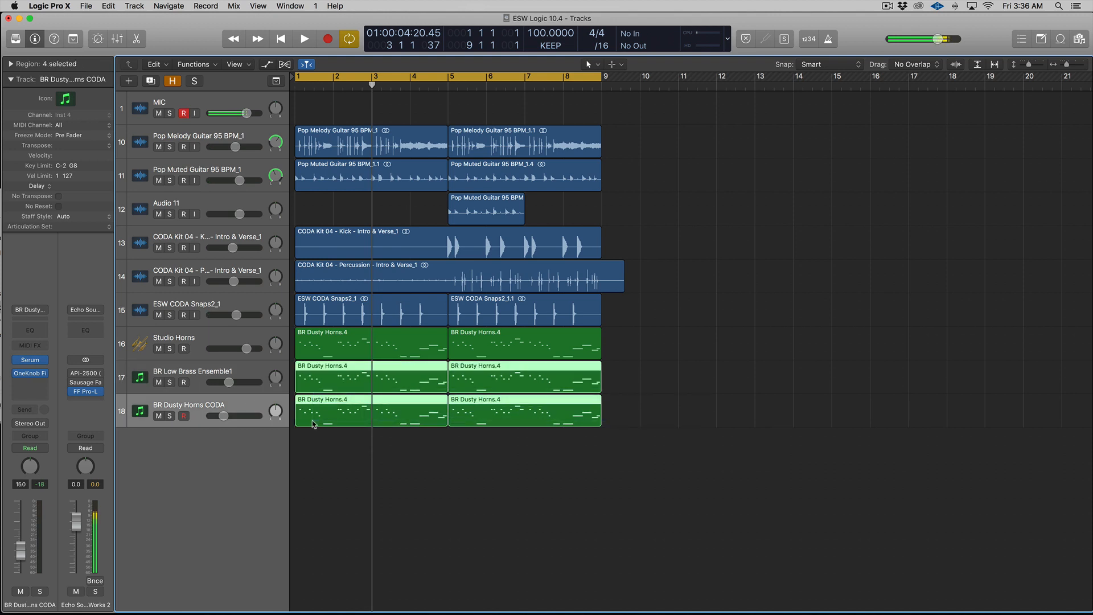
{"action": "left_click", "coordinate": [193, 371]}
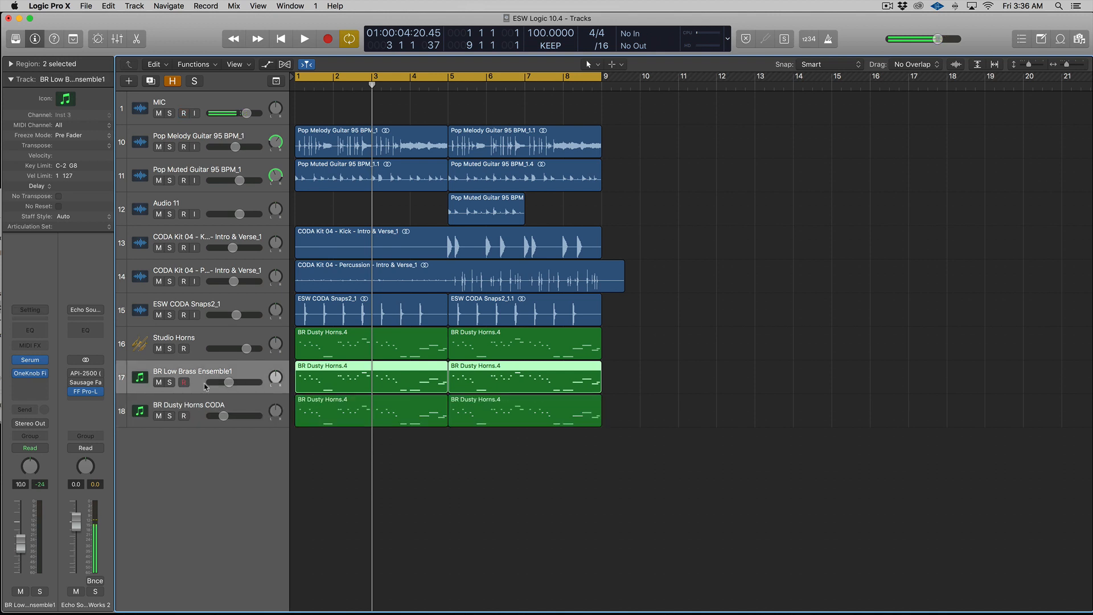
{"action": "left_click", "coordinate": [200, 339]}
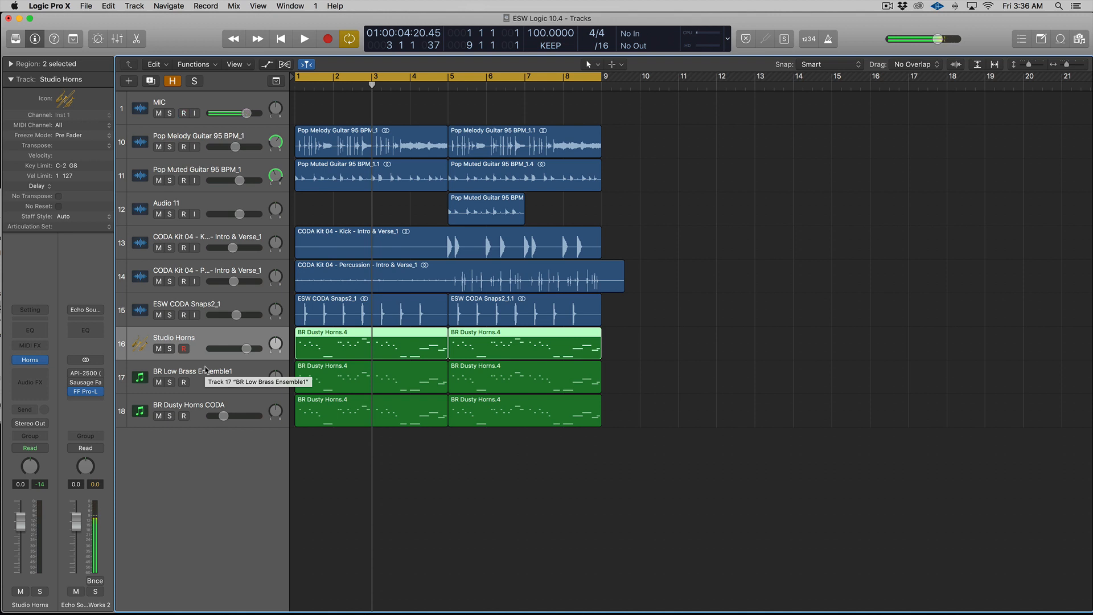
{"action": "left_click", "coordinate": [205, 369]}
Show the Serum instrument window of the BR Dusty Horns CODA track, move it over the arrangement and hide it again
{"action": "left_click", "coordinate": [212, 400]}
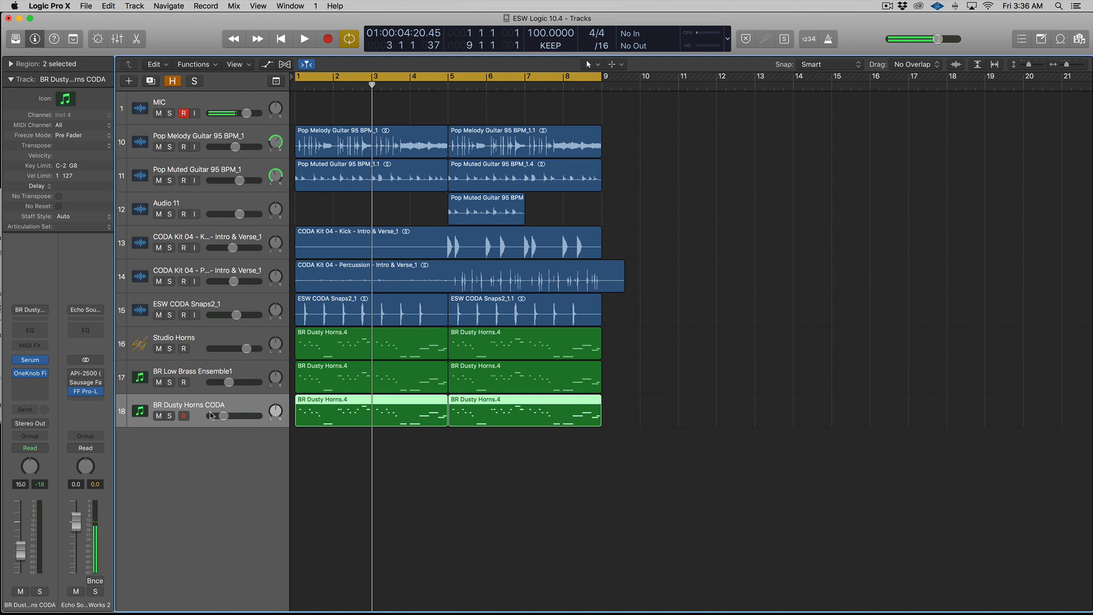
{"action": "key", "text": "v"}
{"action": "left_click_drag", "start_coordinate": [77, 28], "coordinate": [493, 80]}
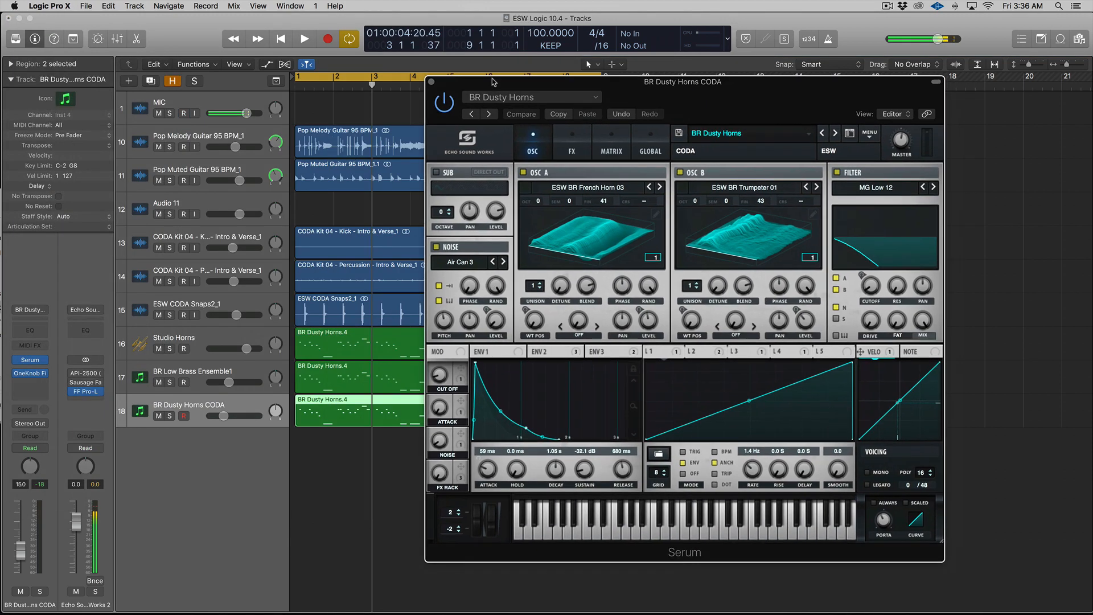
{"action": "key", "text": "v"}
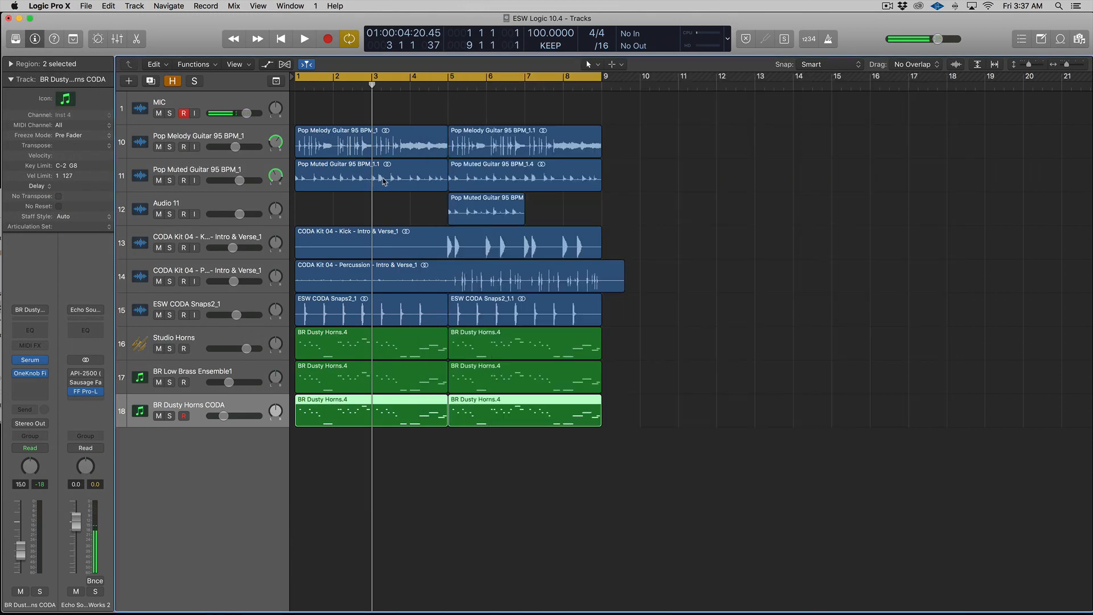
Open the OneKnob Filter on the BR Dusty Horns CODA track and place its window in the empty area beside the regions
{"action": "scroll", "coordinate": [383, 181], "scroll_direction": "right", "scroll_amount": 2}
{"action": "mouse_move", "coordinate": [26, 379]}
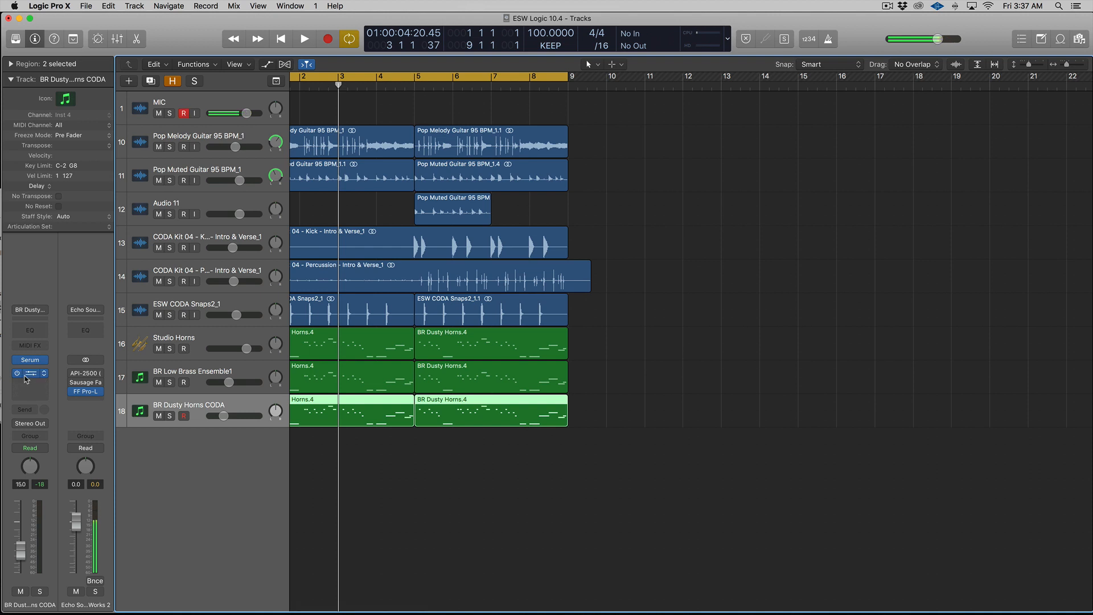
{"action": "left_click", "coordinate": [31, 378]}
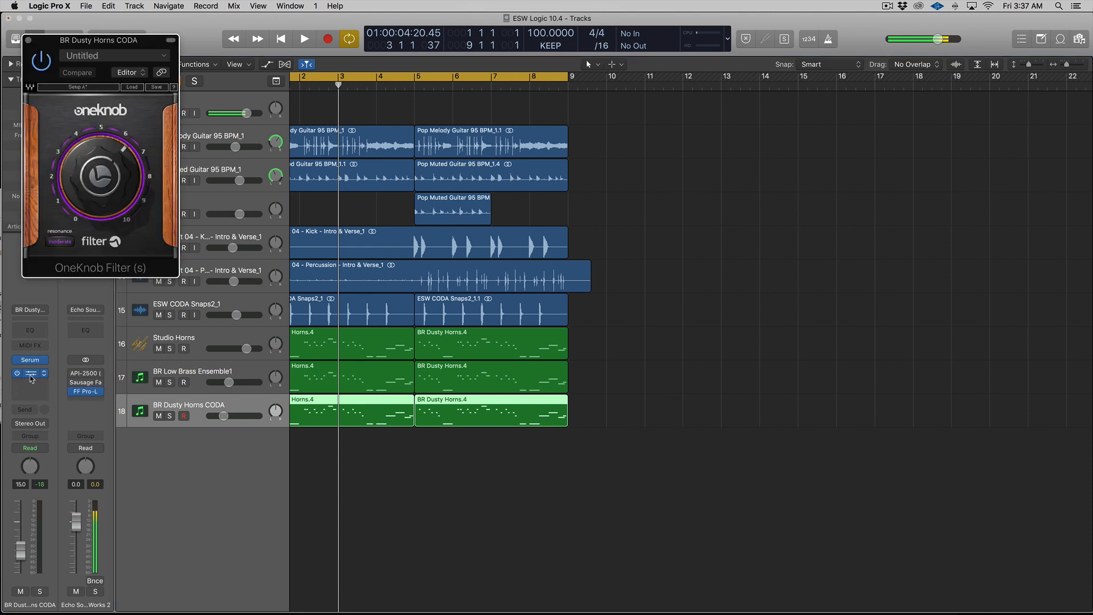
{"action": "left_click_drag", "start_coordinate": [33, 41], "coordinate": [644, 152]}
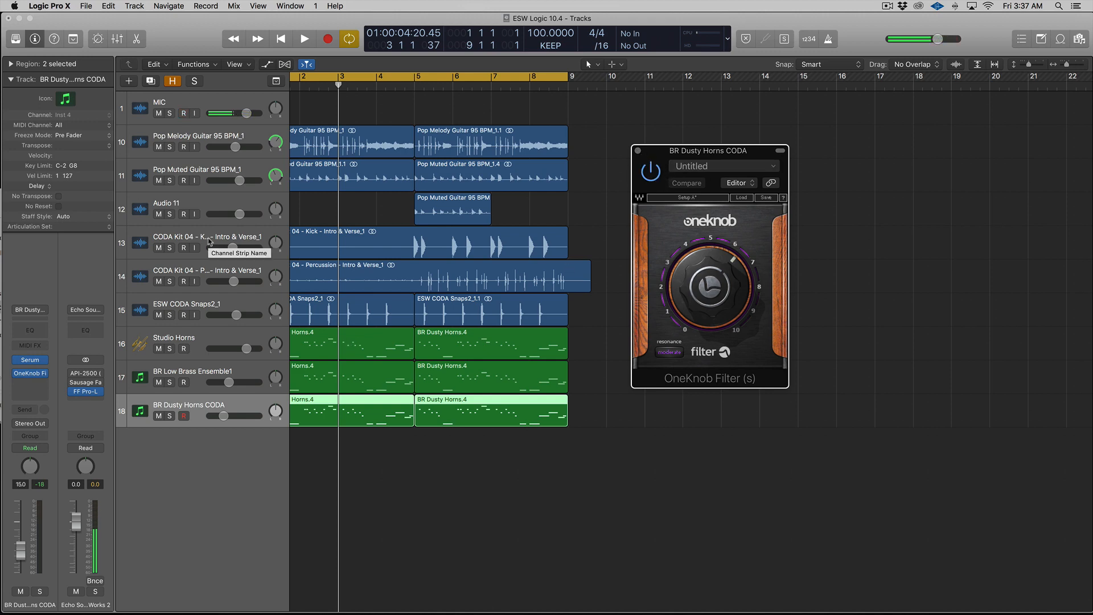
Search the key commands for "Open plug" to examine the plug-in window shortcuts, and close the key commands window
{"action": "key", "text": "alt+k"}
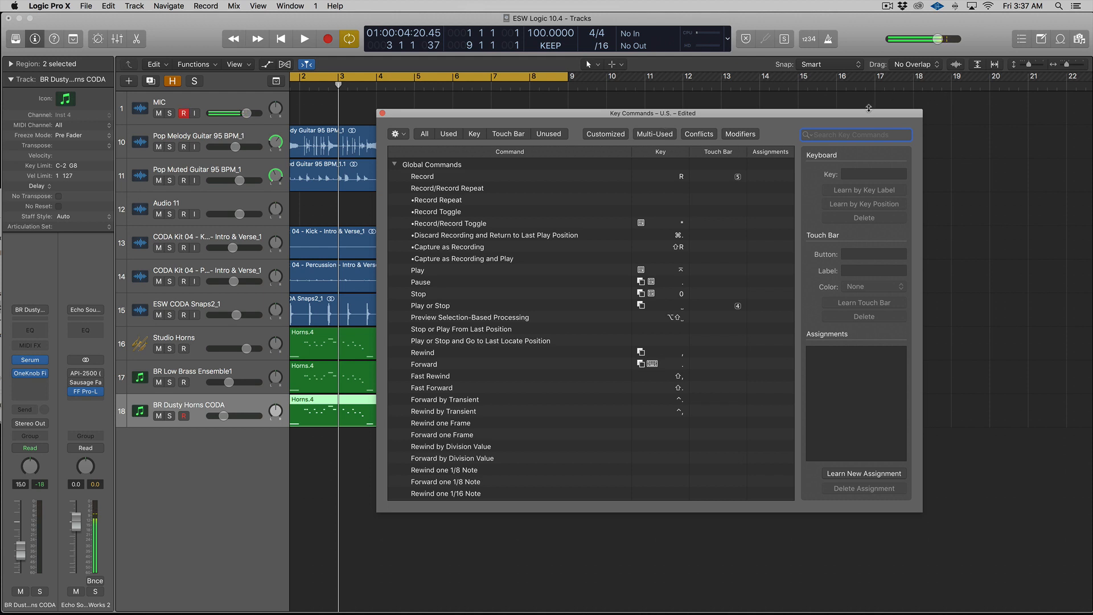
{"action": "left_click_drag", "start_coordinate": [869, 112], "coordinate": [829, 115]}
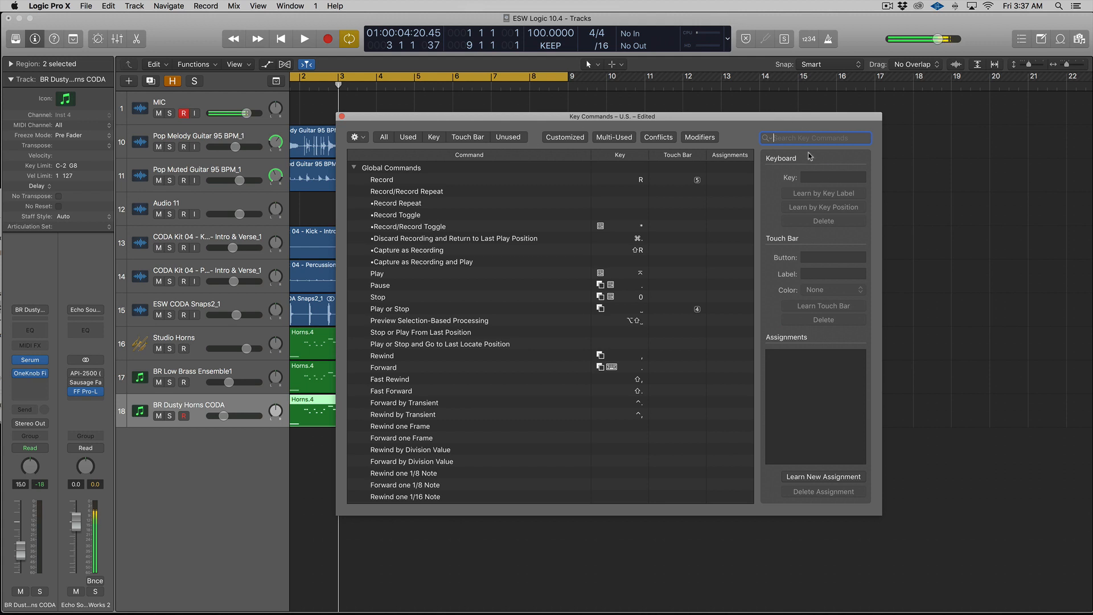
{"action": "type", "text": "Open "}
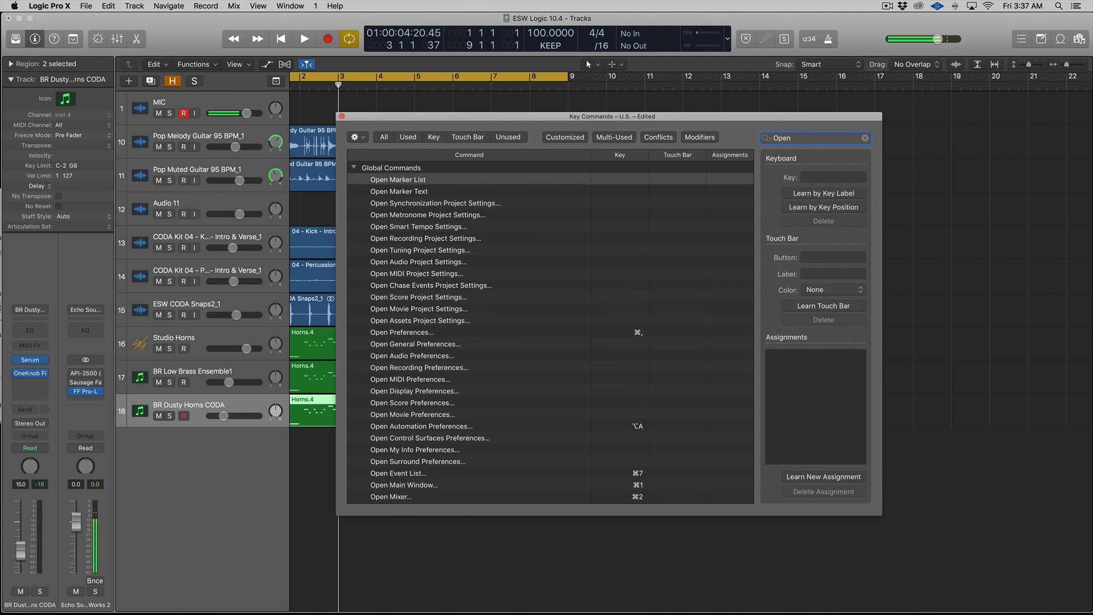
{"action": "type", "text": "Inst"}
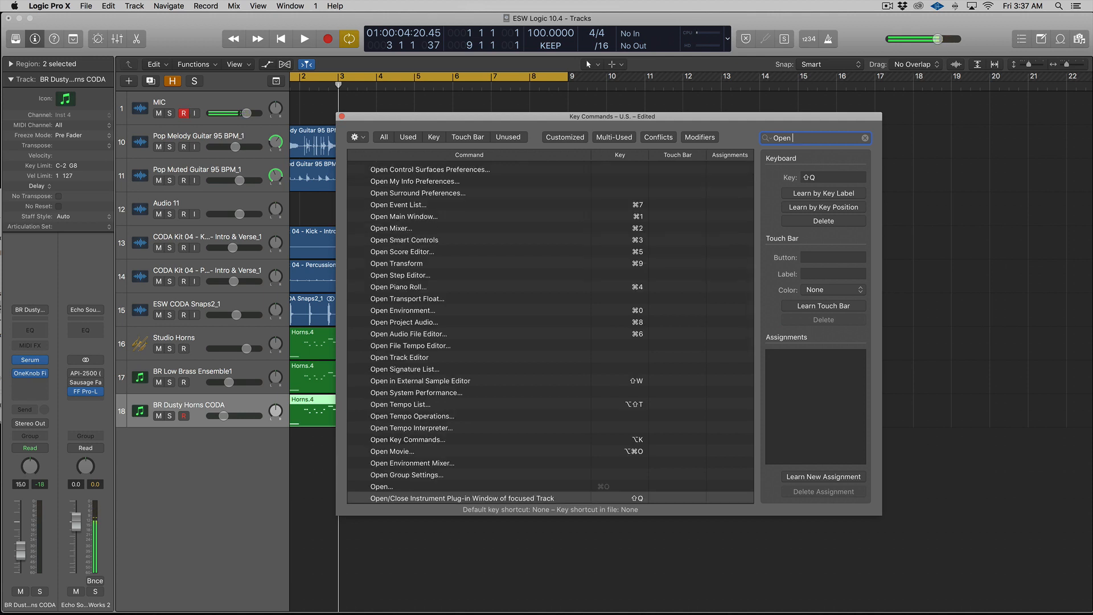
{"action": "type", "text": "gin"}
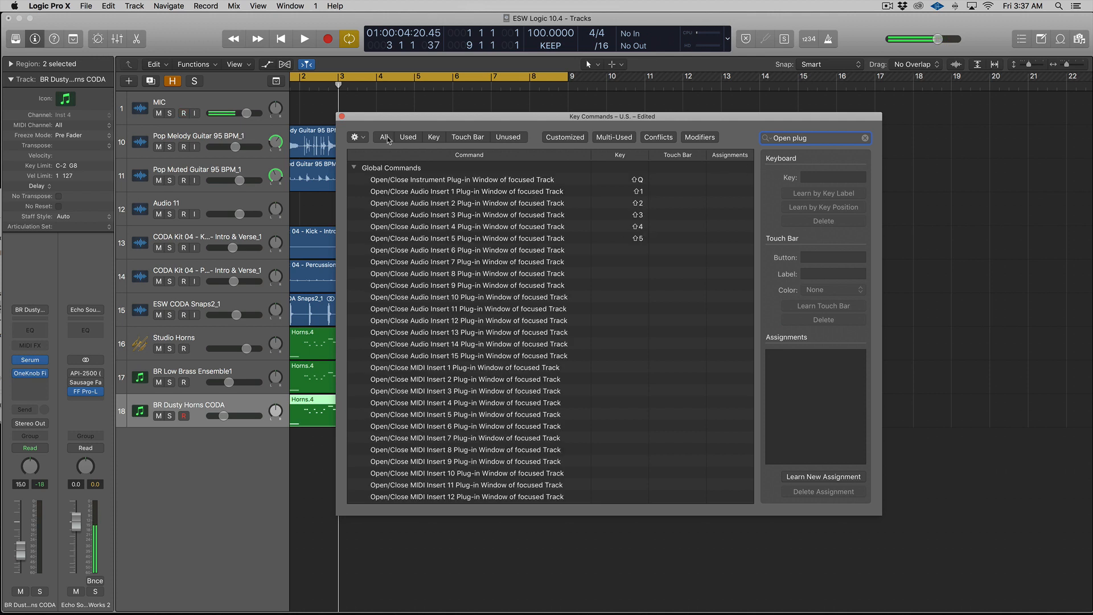
{"action": "left_click", "coordinate": [341, 116]}
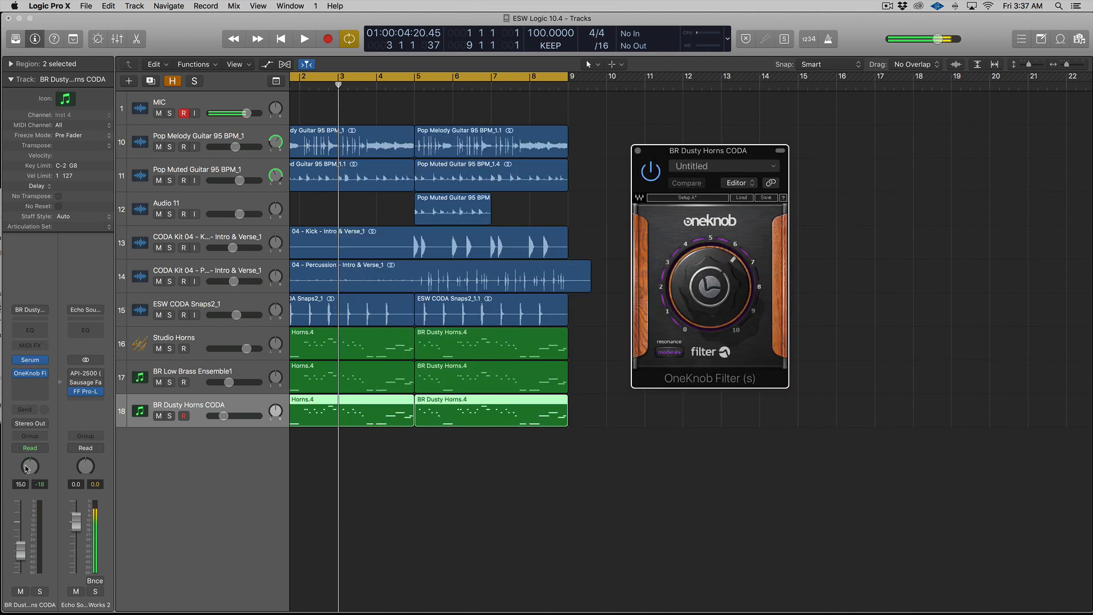
Solo the BR Dusty Horns CODA track and play it from the beginning with the OneKnob Filter window open
{"action": "left_click_drag", "start_coordinate": [674, 152], "coordinate": [665, 150]}
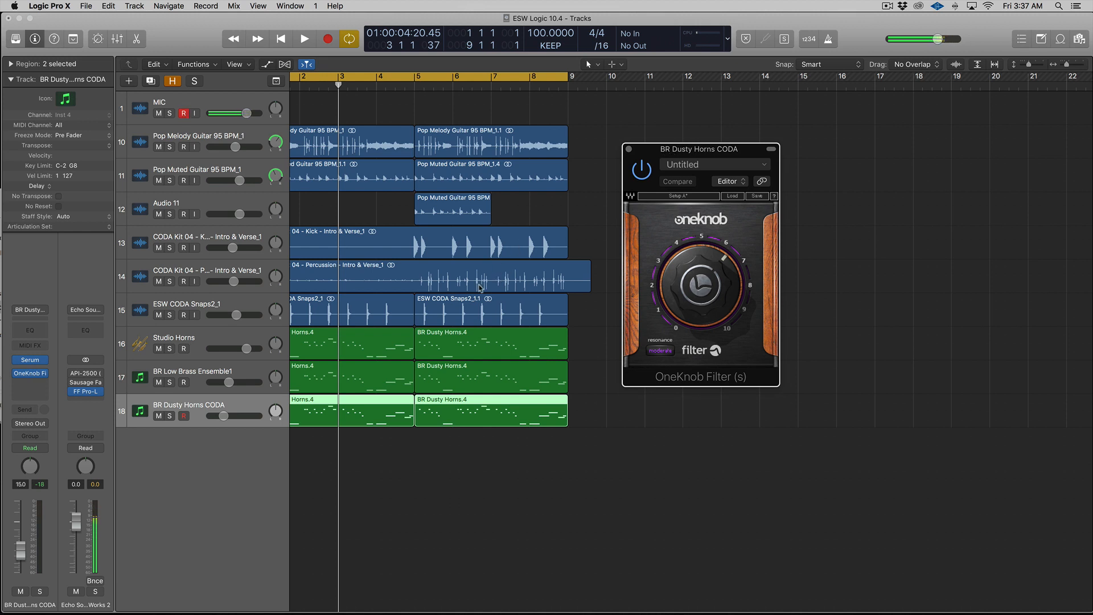
{"action": "key", "text": "ctrl+s"}
{"action": "key", "text": "shift+space"}
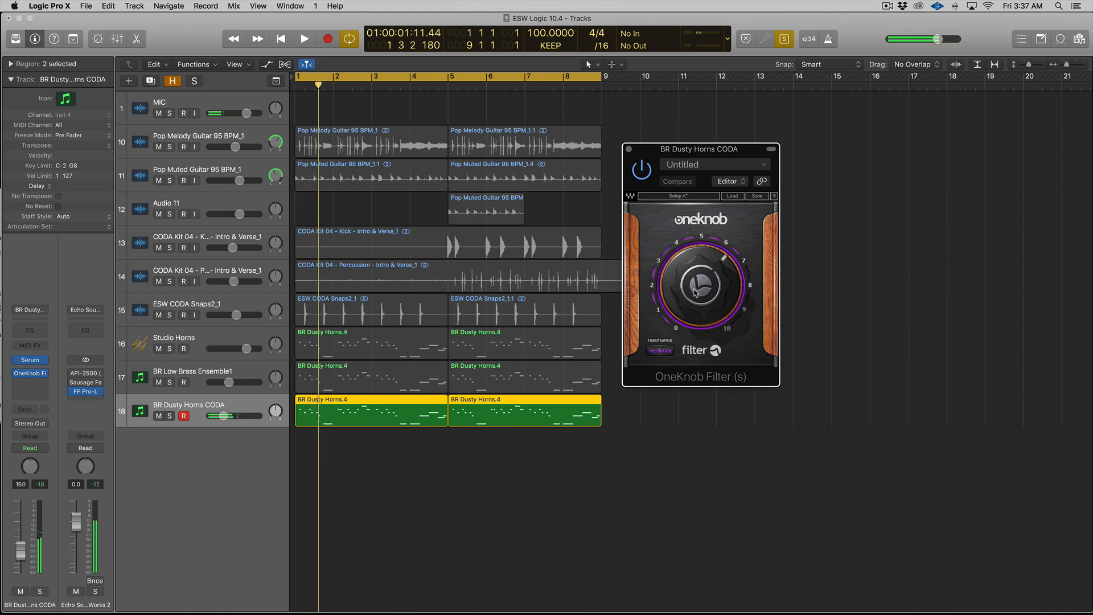
{"action": "mouse_move", "coordinate": [695, 293]}
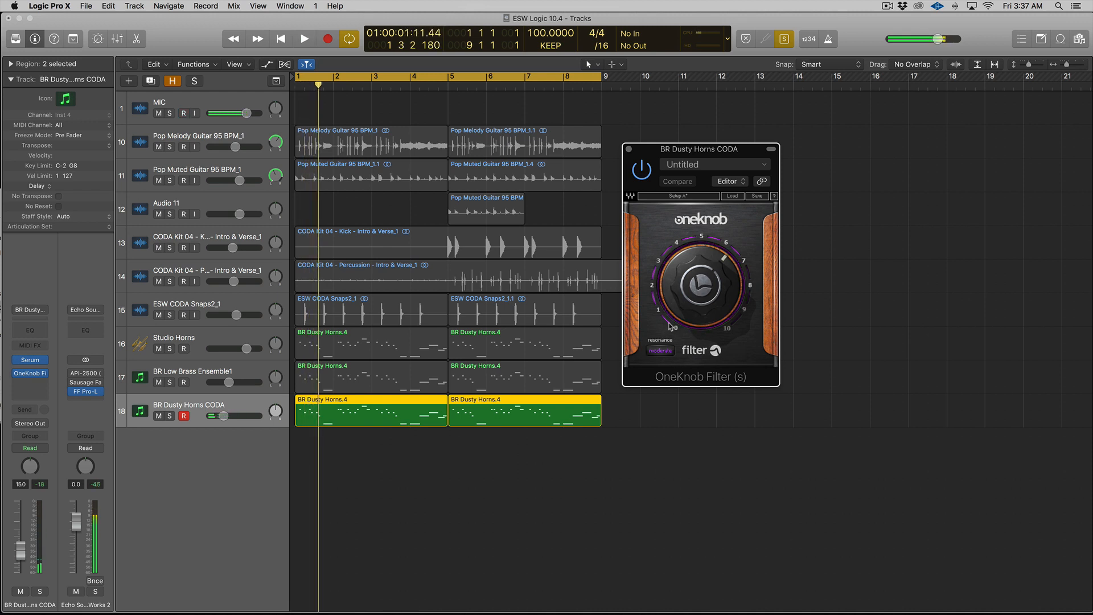
{"action": "mouse_move", "coordinate": [670, 326]}
Show automation on the tracks and look through the automation parameters of the BR Dusty Horns CODA track
{"action": "key", "text": "a"}
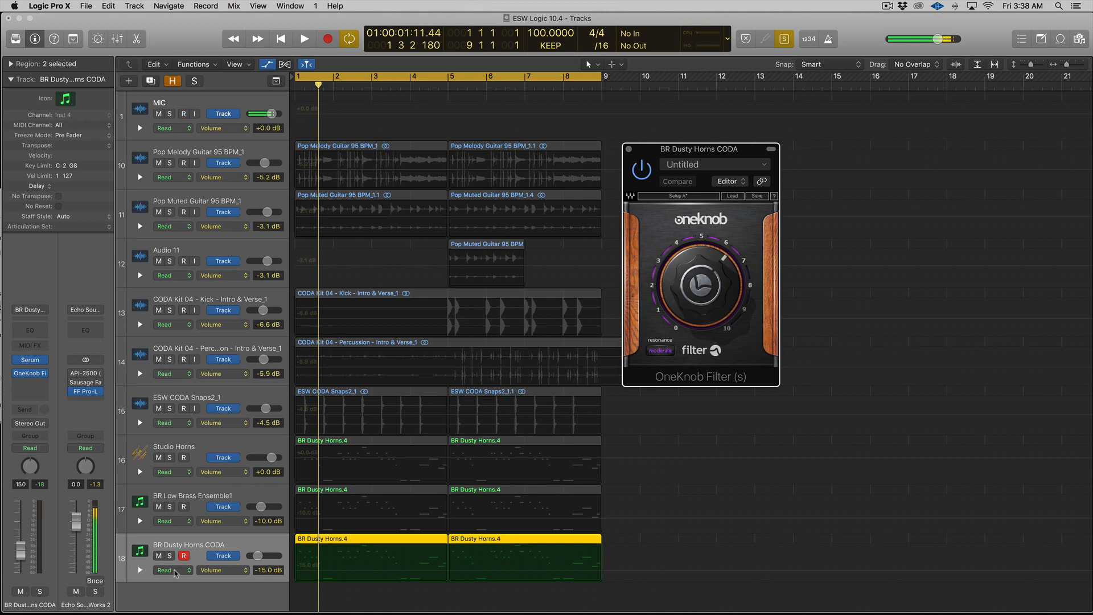
{"action": "left_click", "coordinate": [222, 571]}
{"action": "mouse_move", "coordinate": [253, 595]}
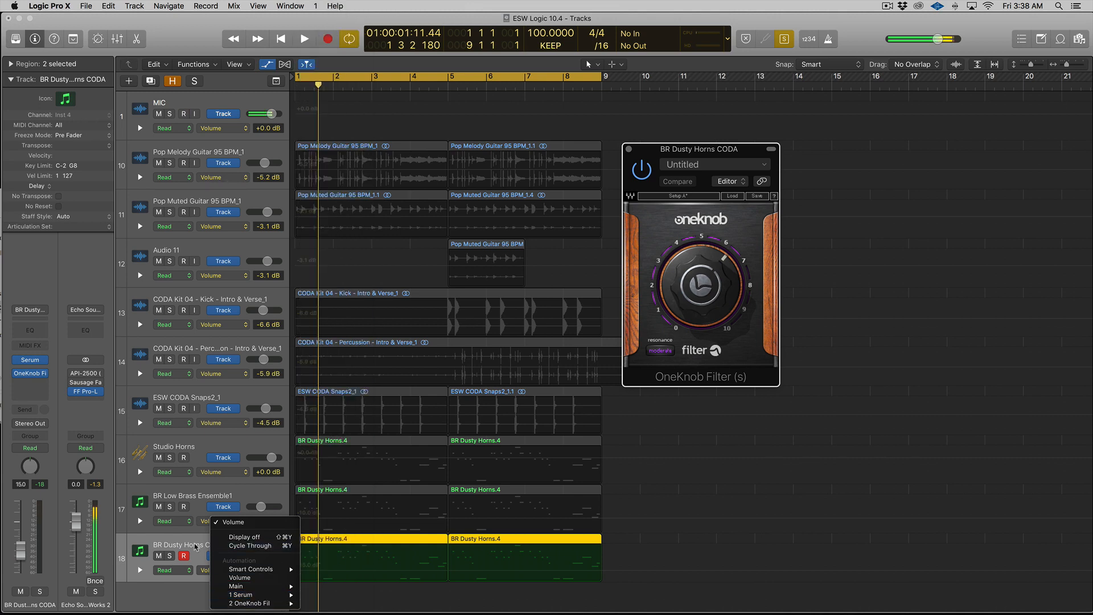
{"action": "left_click", "coordinate": [195, 547]}
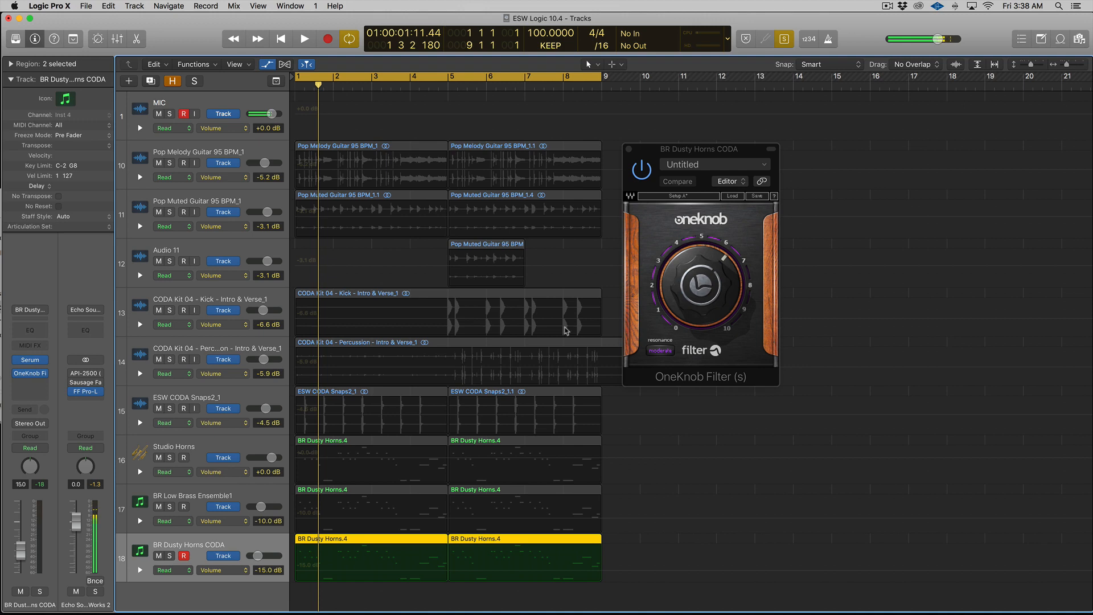
Switch the BR Dusty Horns CODA track's automation parameter to Filter by touching the OneKnob Filter's knob, and check the parameter choices
{"action": "left_click_drag", "start_coordinate": [707, 150], "coordinate": [696, 357]}
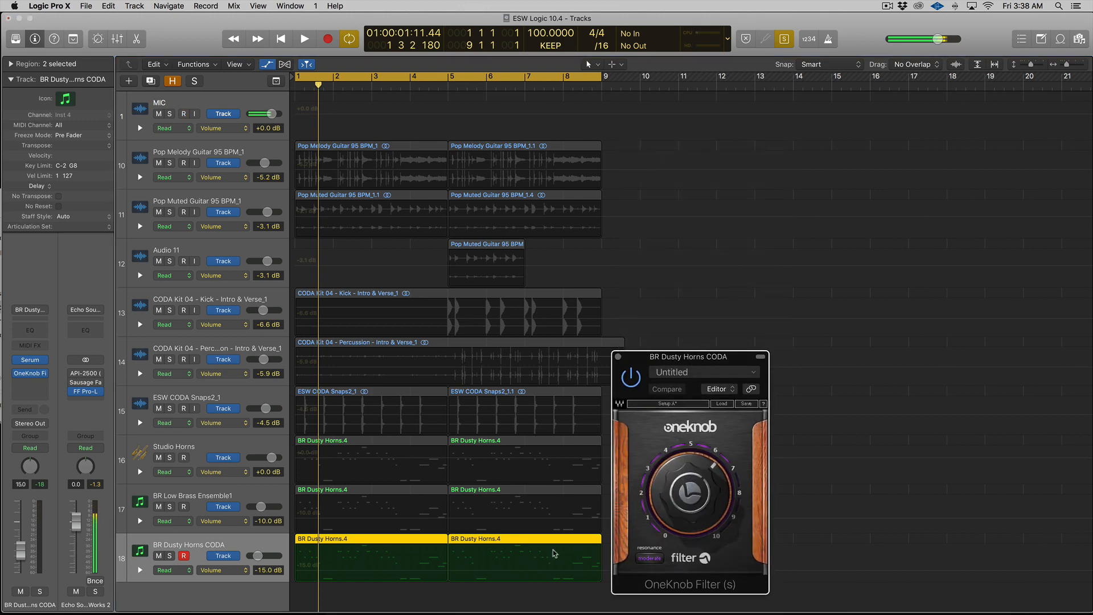
{"action": "left_click", "coordinate": [701, 503]}
{"action": "left_click", "coordinate": [210, 570]}
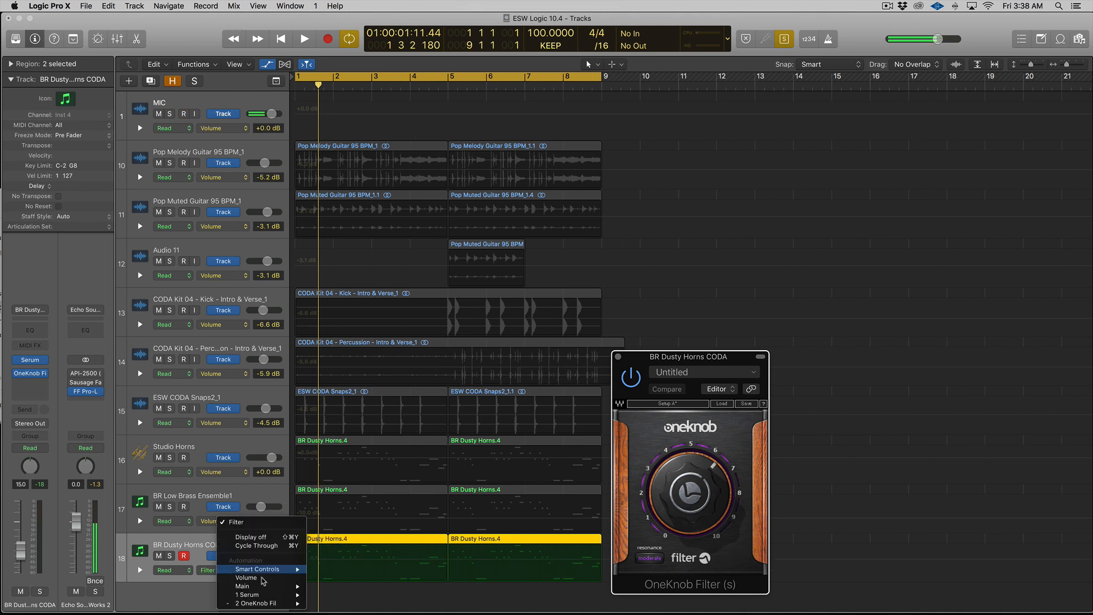
Close the OneKnob Filter window and bring up the Serum window of the BR Dusty Horns CODA track
{"action": "left_click", "coordinate": [619, 358]}
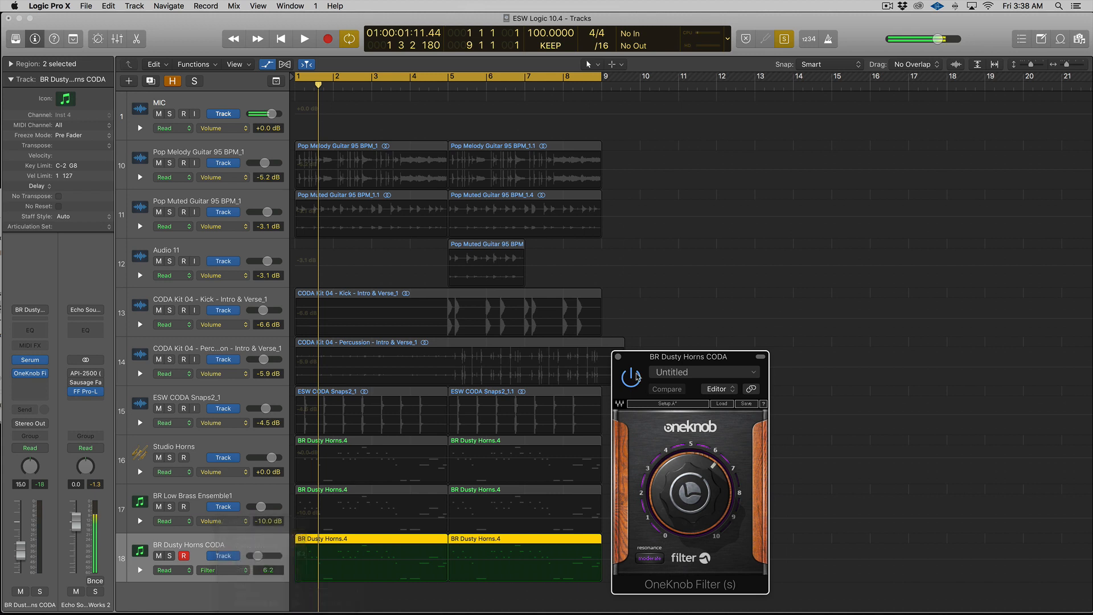
{"action": "left_click", "coordinate": [29, 360]}
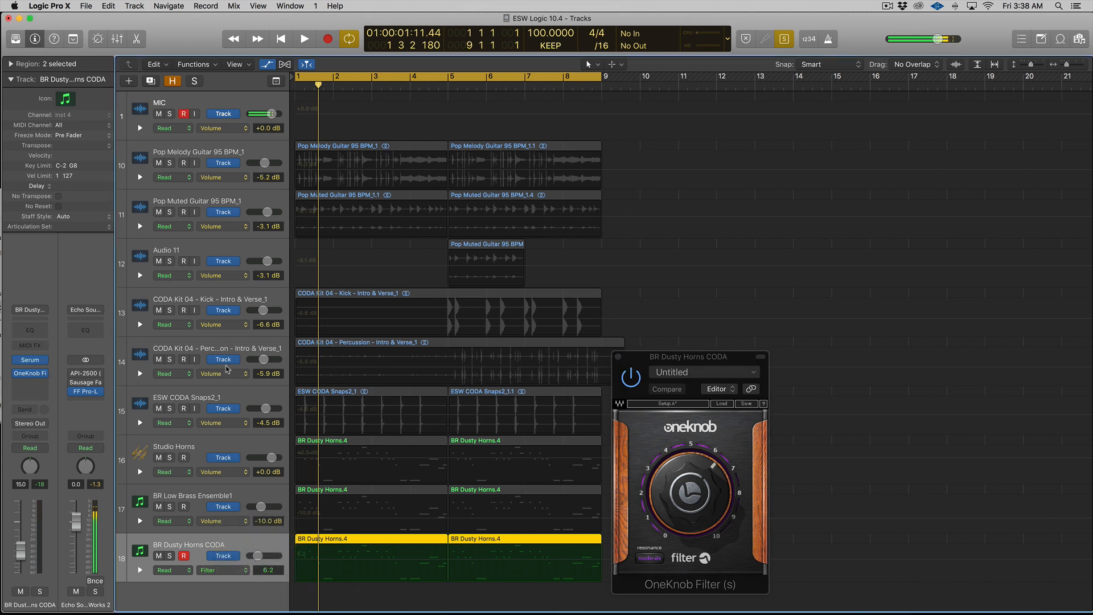
{"action": "left_click_drag", "start_coordinate": [651, 360], "coordinate": [635, 357]}
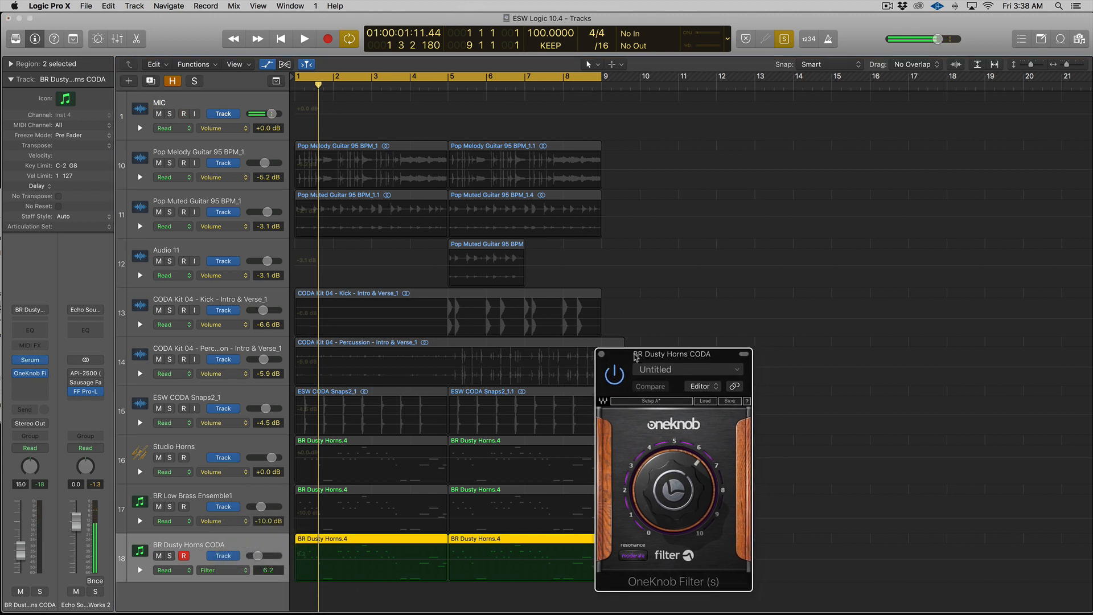
{"action": "key", "text": "super+w"}
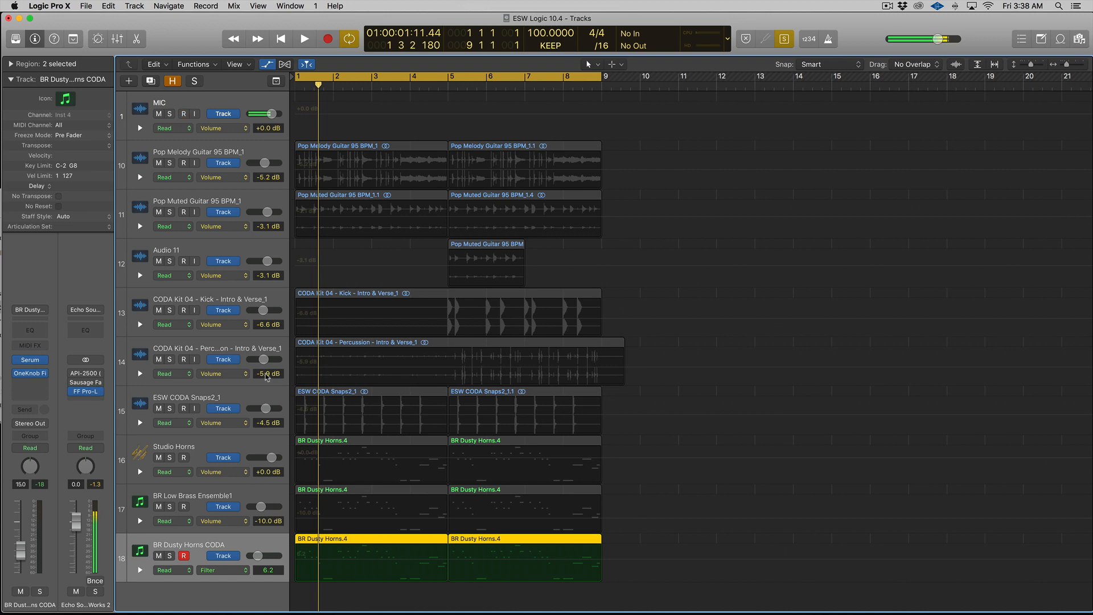
{"action": "key", "text": "v"}
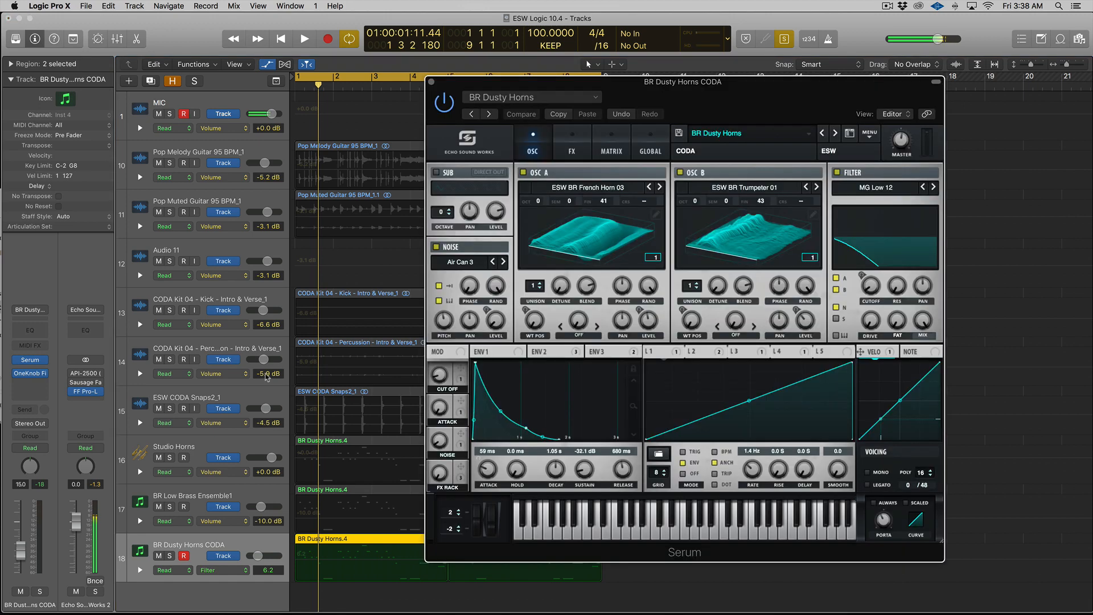
{"action": "left_click_drag", "start_coordinate": [622, 80], "coordinate": [681, 54]}
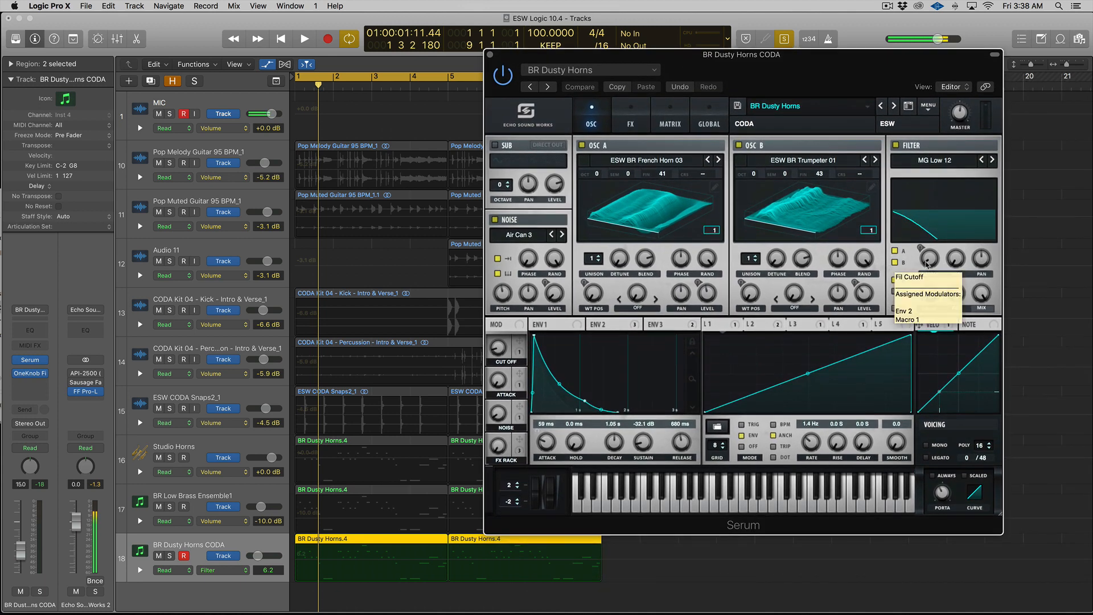
Switch the BR Dusty Horns CODA track's automation parameter to Fil Cutoff by touching Serum's filter cutoff knob, and check Serum's parameter list
{"action": "left_click", "coordinate": [928, 260]}
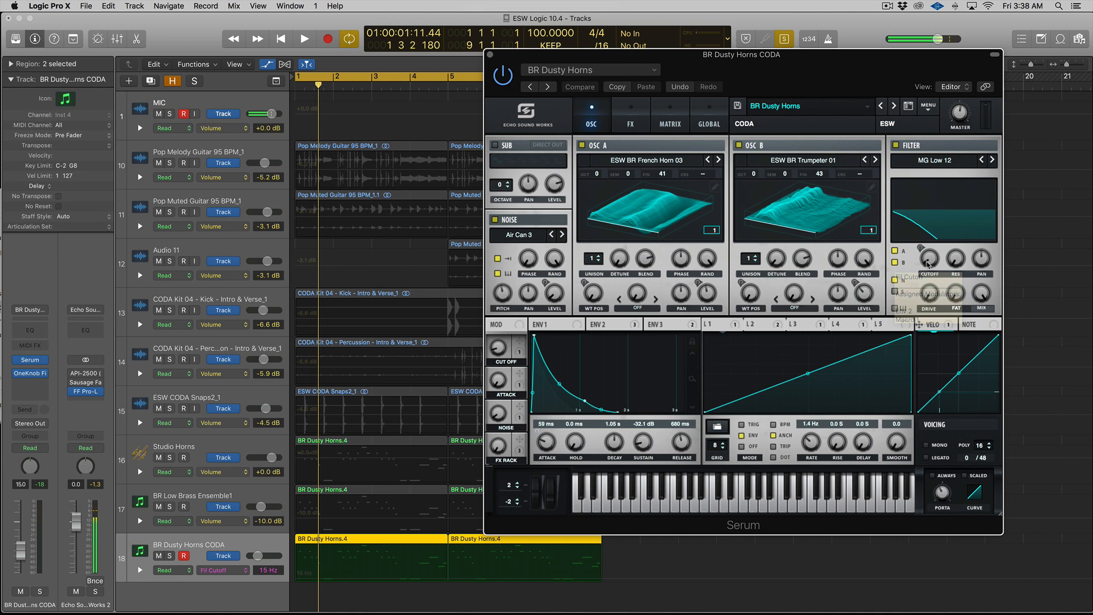
{"action": "left_click", "coordinate": [213, 571]}
{"action": "mouse_move", "coordinate": [249, 596]}
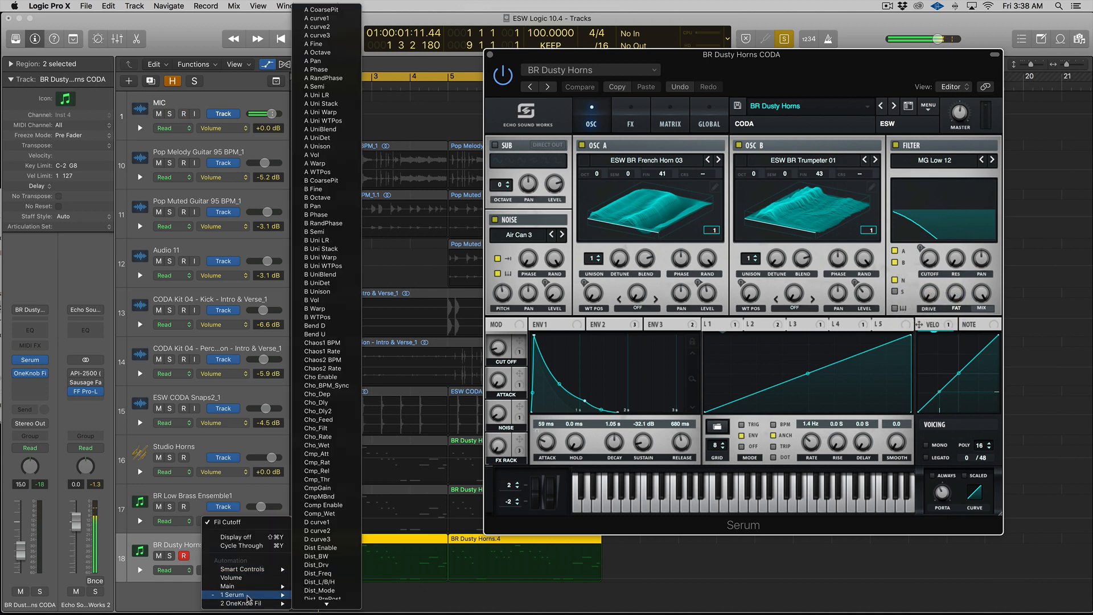
{"action": "left_click", "coordinate": [456, 602]}
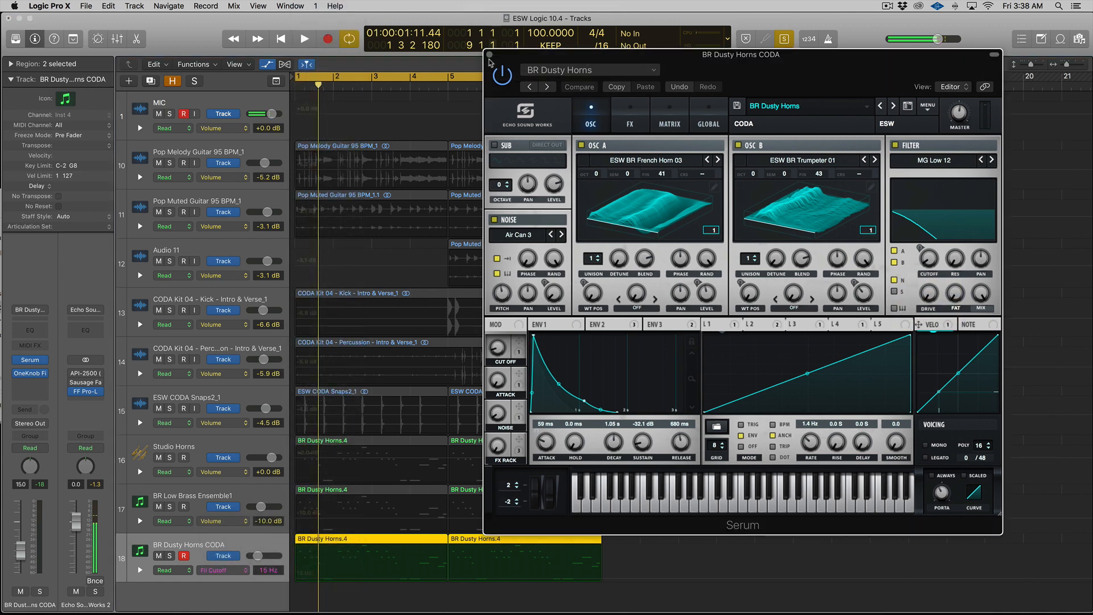
Hide the track automation and the Serum window, and play a short stretch of the full arrangement
{"action": "key", "text": "a"}
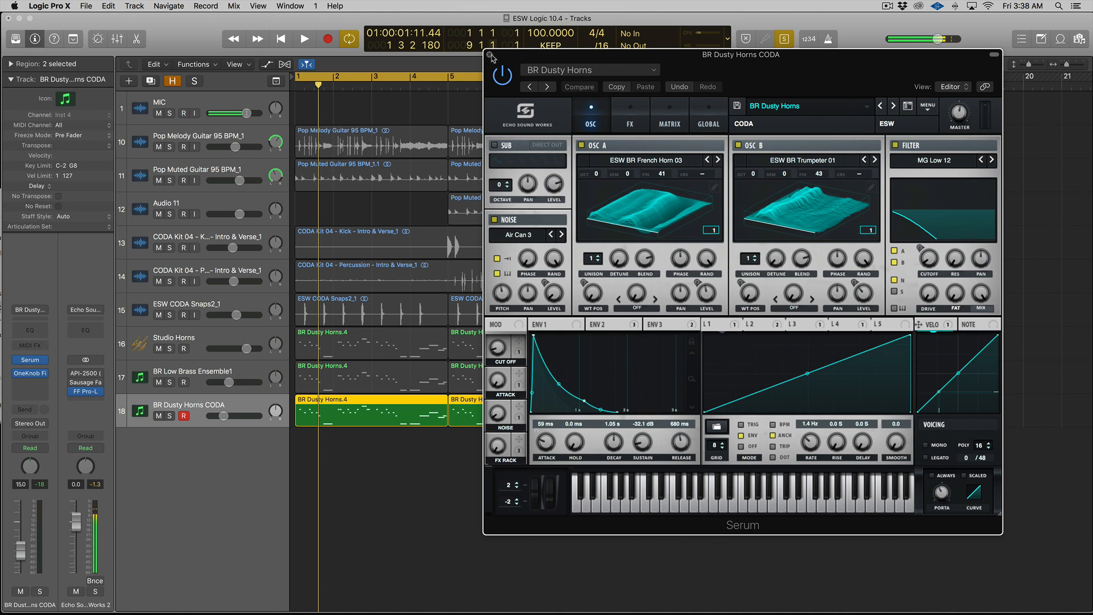
{"action": "left_click", "coordinate": [490, 56]}
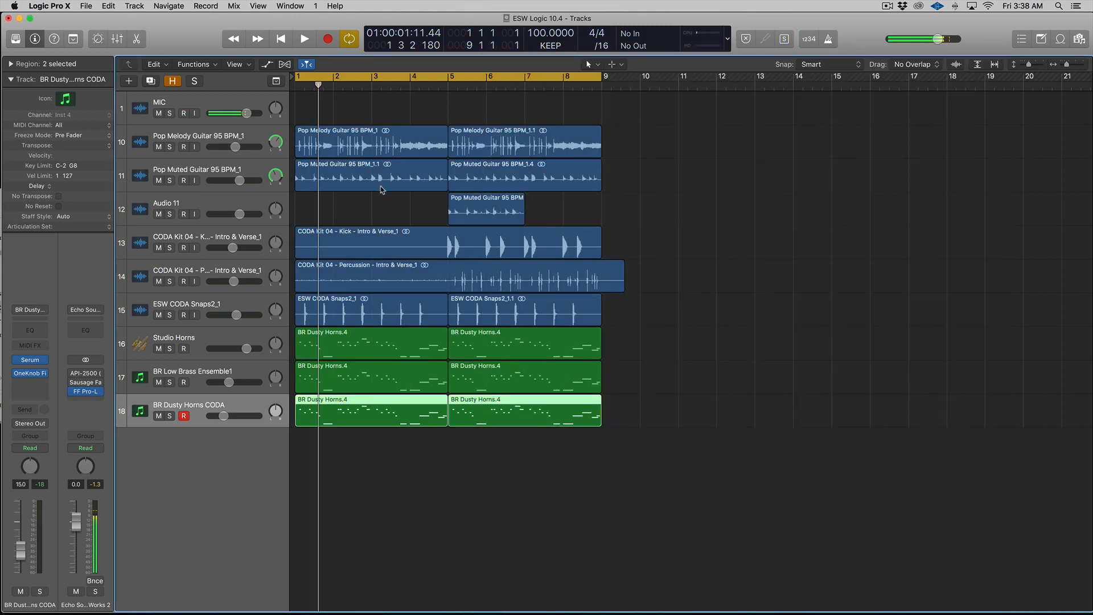
{"action": "key", "text": "space"}
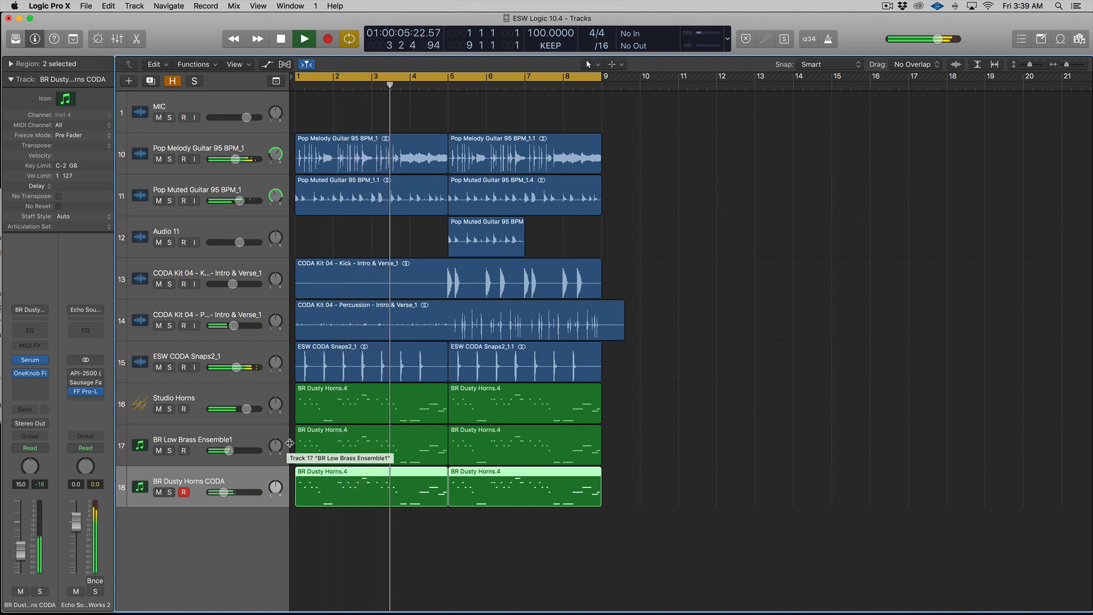
{"action": "key", "text": "space"}
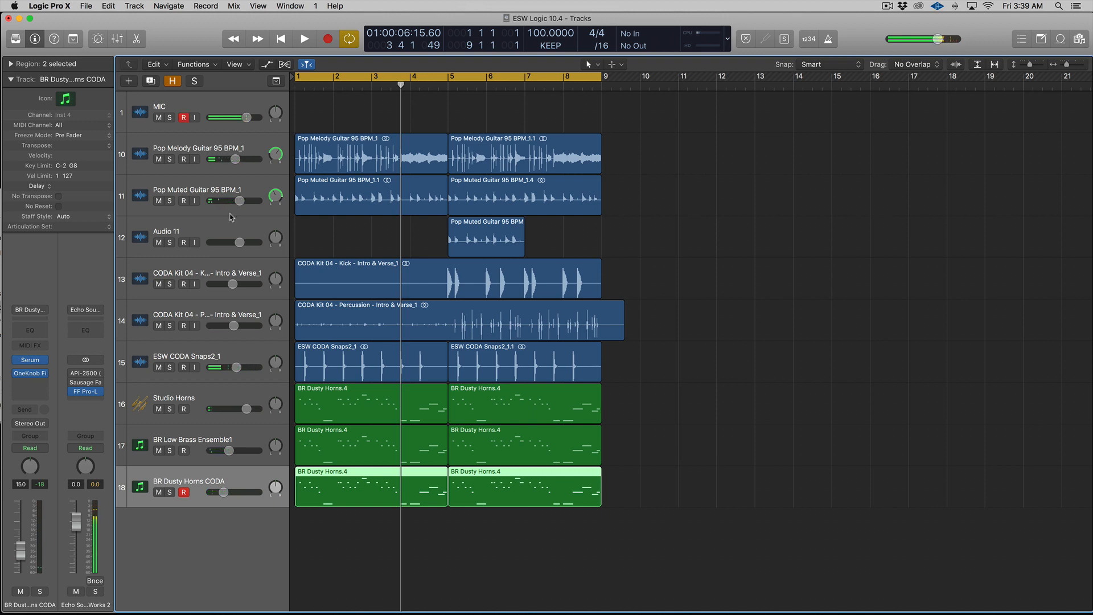
Compare the two Pop Guitar tracks, play the Pop Melody Guitar 95 BPM_1 track briefly in solo, and unsolo it
{"action": "left_click", "coordinate": [190, 152]}
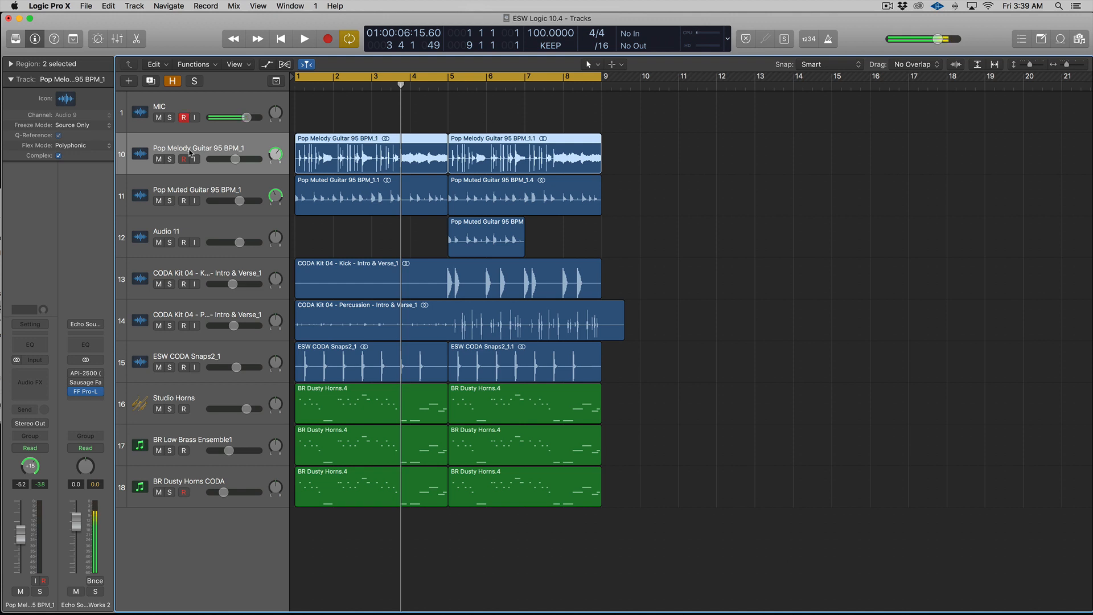
{"action": "left_click", "coordinate": [209, 182]}
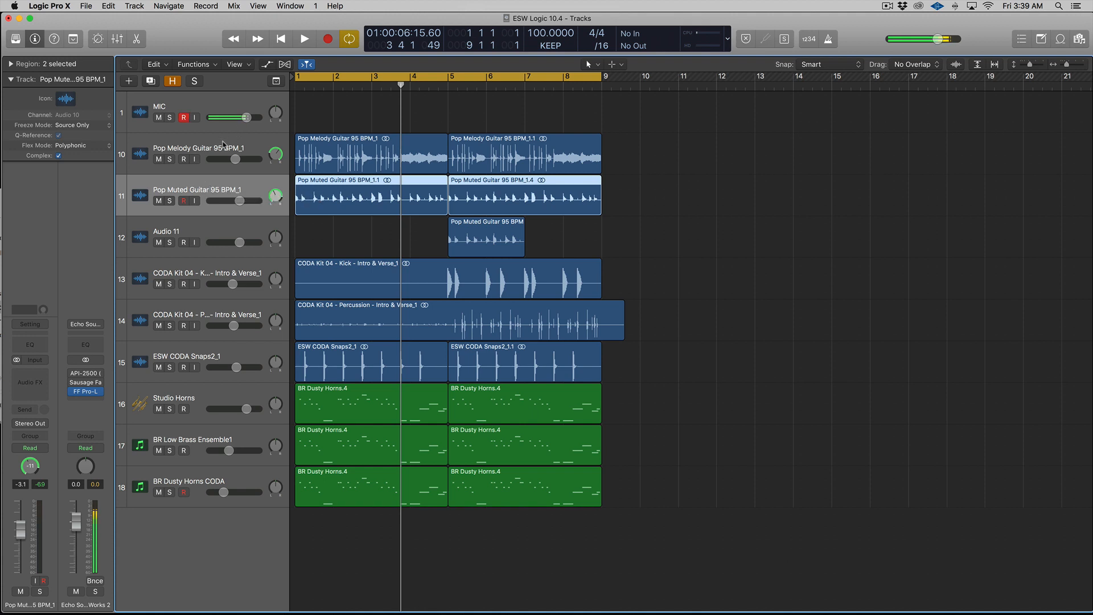
{"action": "left_click", "coordinate": [222, 153]}
{"action": "left_click", "coordinate": [203, 190]}
{"action": "left_click", "coordinate": [208, 147]}
{"action": "key", "text": "ctrl+s"}
{"action": "key", "text": "space"}
{"action": "key", "text": "space"}
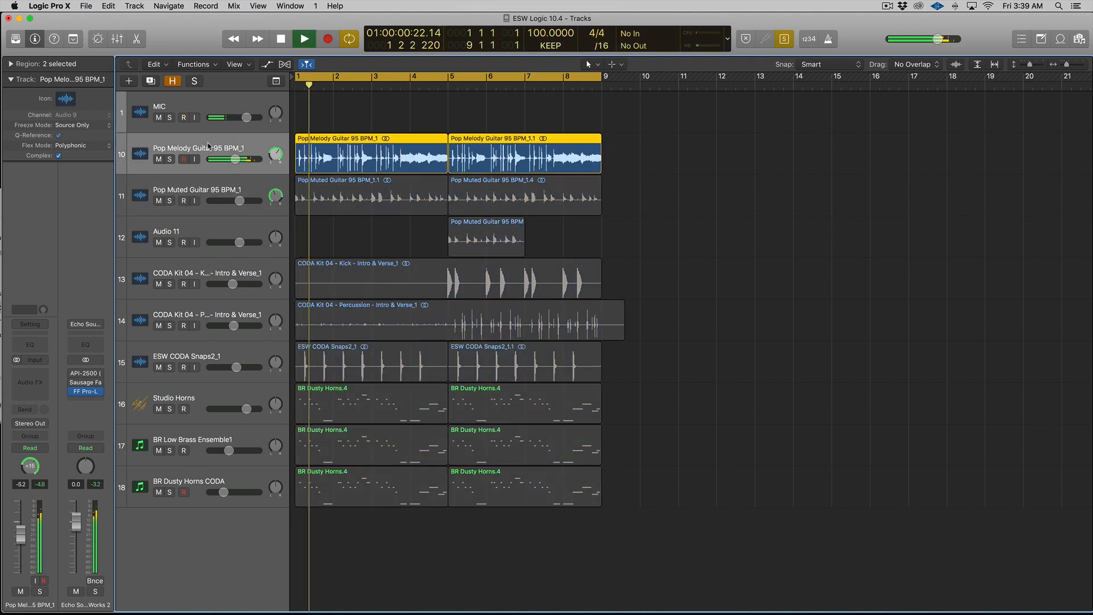
{"action": "key", "text": "ctrl+s"}
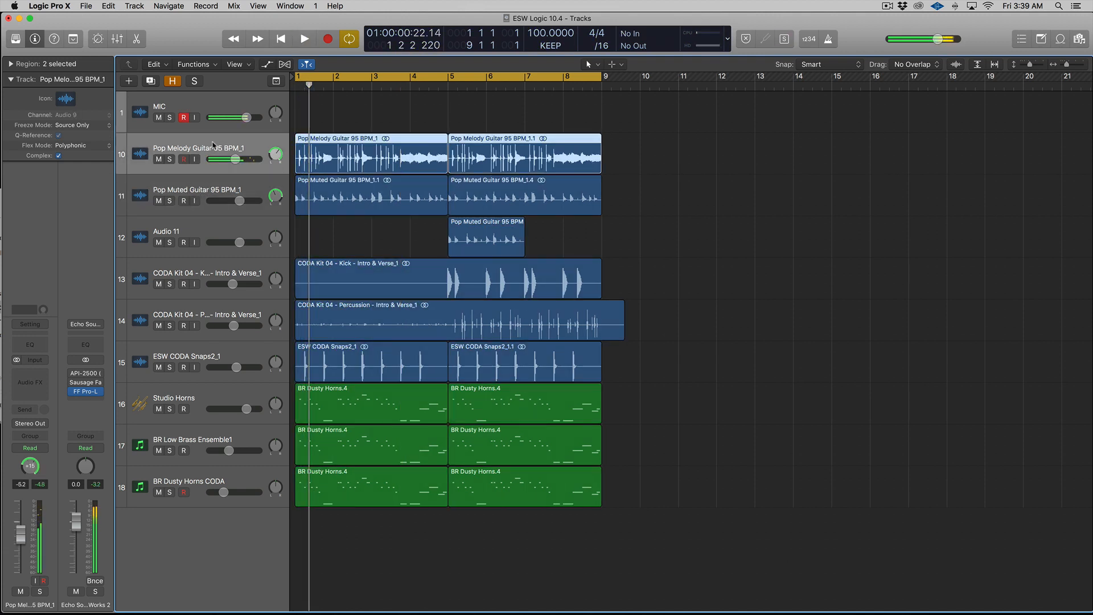
Insert the ChromaVerb reverb on the Pop Melody Guitar 95 BPM_1 track, view its dry and wet settings, and close its window
{"action": "left_click", "coordinate": [39, 382]}
{"action": "mouse_move", "coordinate": [70, 421]}
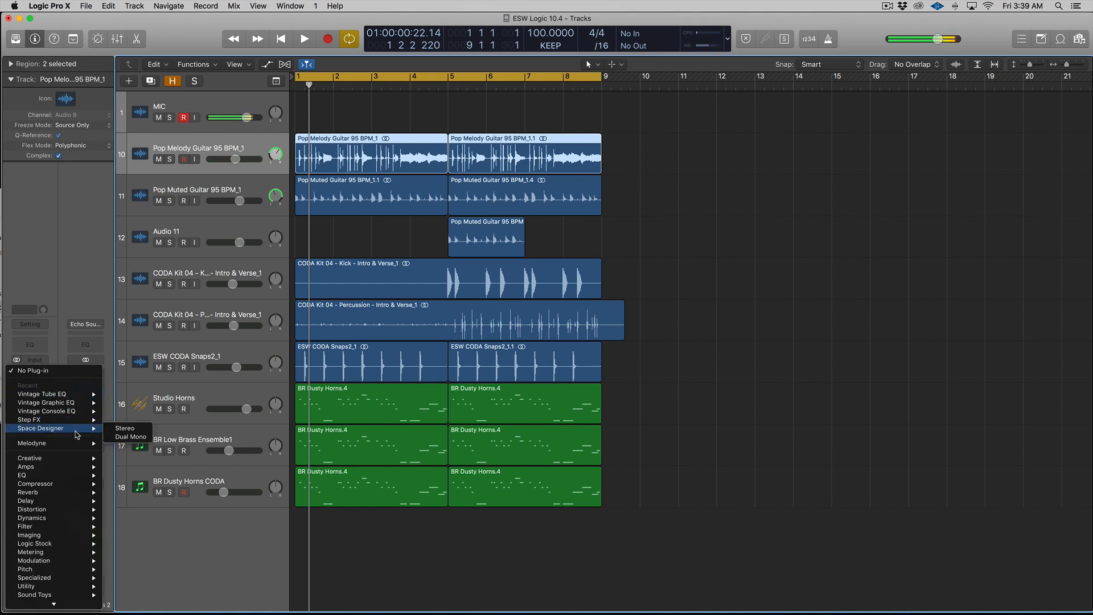
{"action": "mouse_move", "coordinate": [80, 492]}
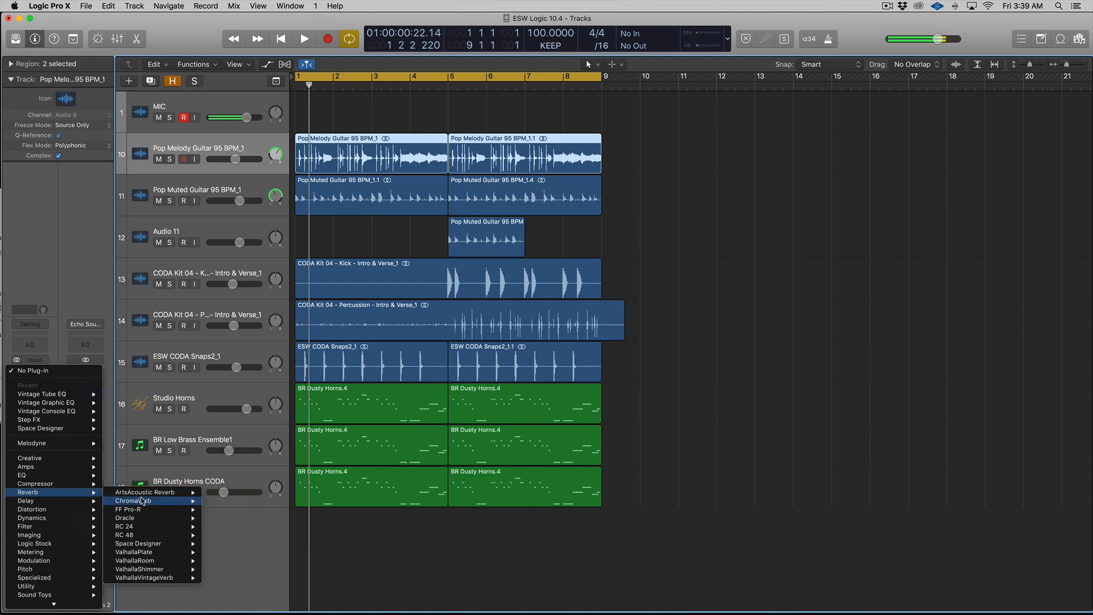
{"action": "mouse_move", "coordinate": [143, 501]}
{"action": "left_click", "coordinate": [222, 502]}
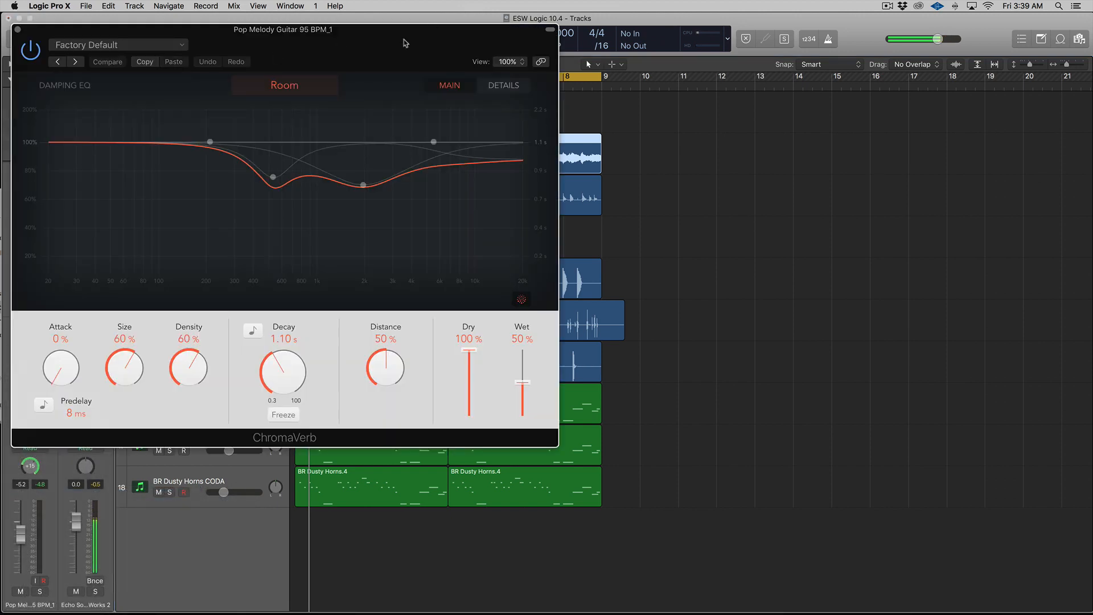
{"action": "left_click_drag", "start_coordinate": [408, 34], "coordinate": [531, 45]}
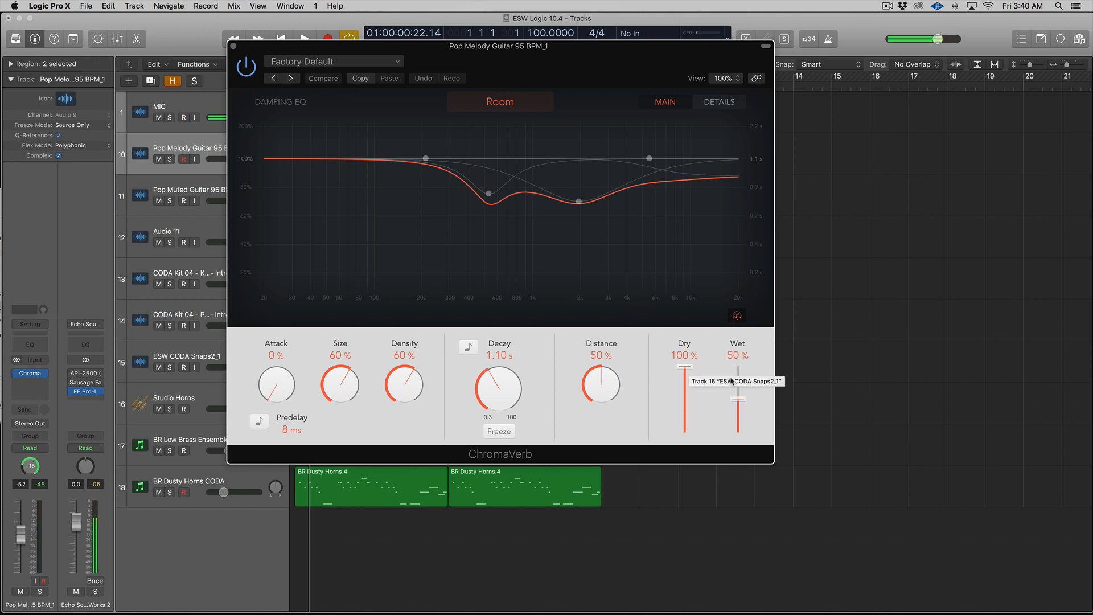
{"action": "left_click", "coordinate": [233, 46]}
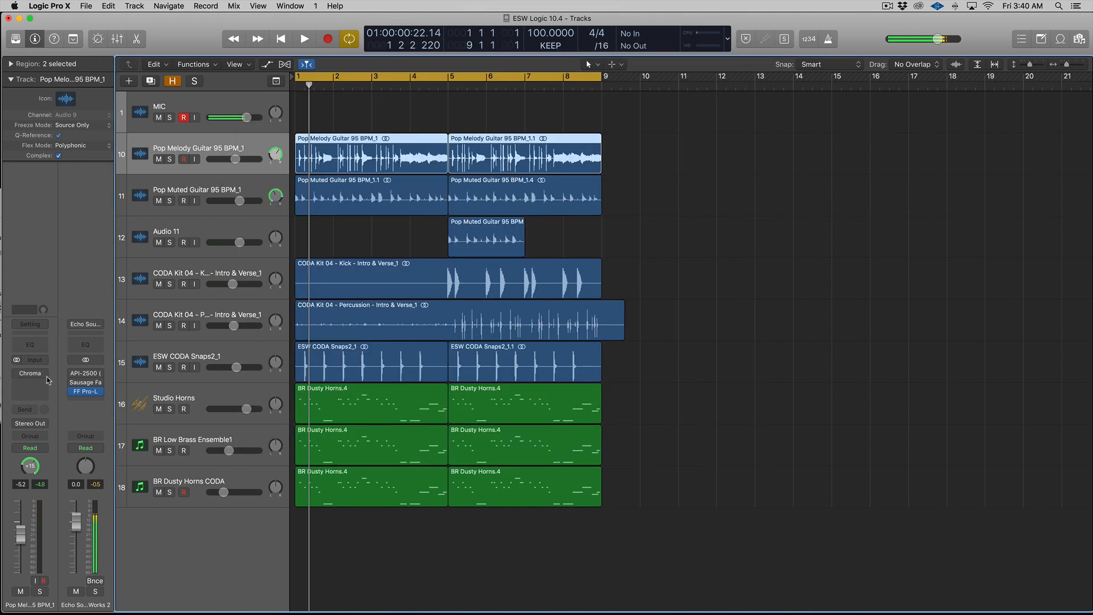
Add a send to Bus 2 on the Pop Melody Guitar 95 BPM_1 track
{"action": "left_click", "coordinate": [25, 409]}
{"action": "mouse_move", "coordinate": [41, 455]}
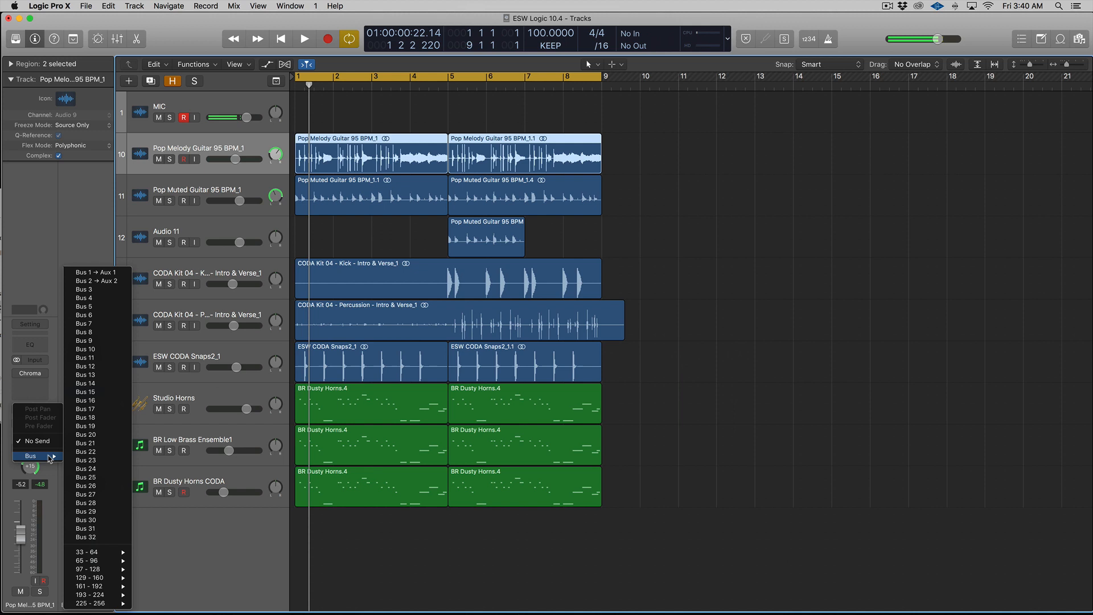
{"action": "left_click", "coordinate": [95, 280]}
Insert ChromaVerb on the Aux 2 channel to view its dry and wet defaults, and remove it from that channel
{"action": "left_click", "coordinate": [98, 387]}
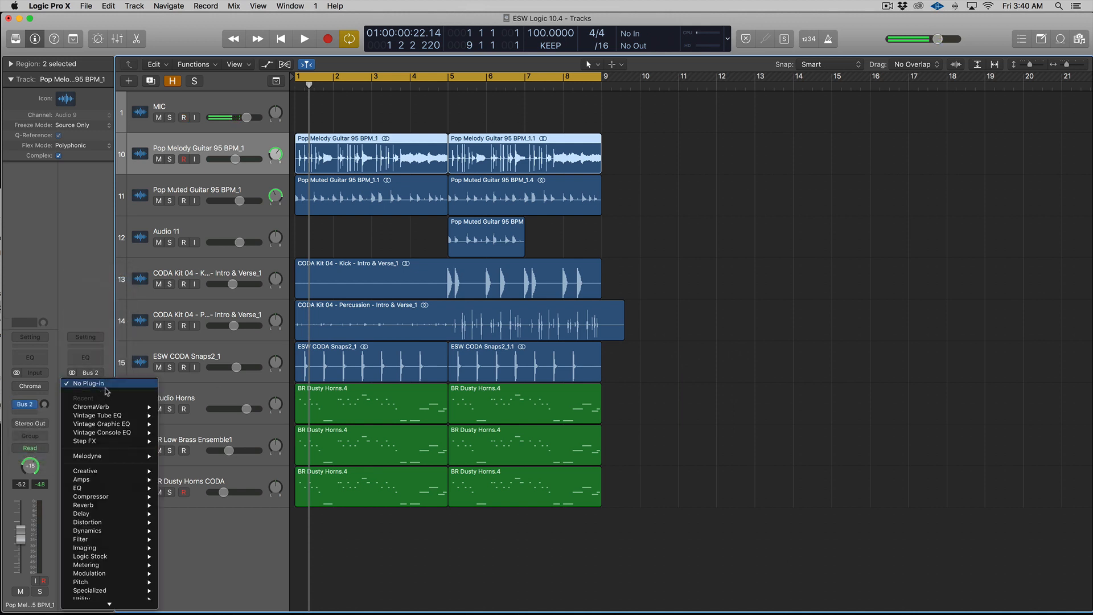
{"action": "left_click", "coordinate": [738, 242]}
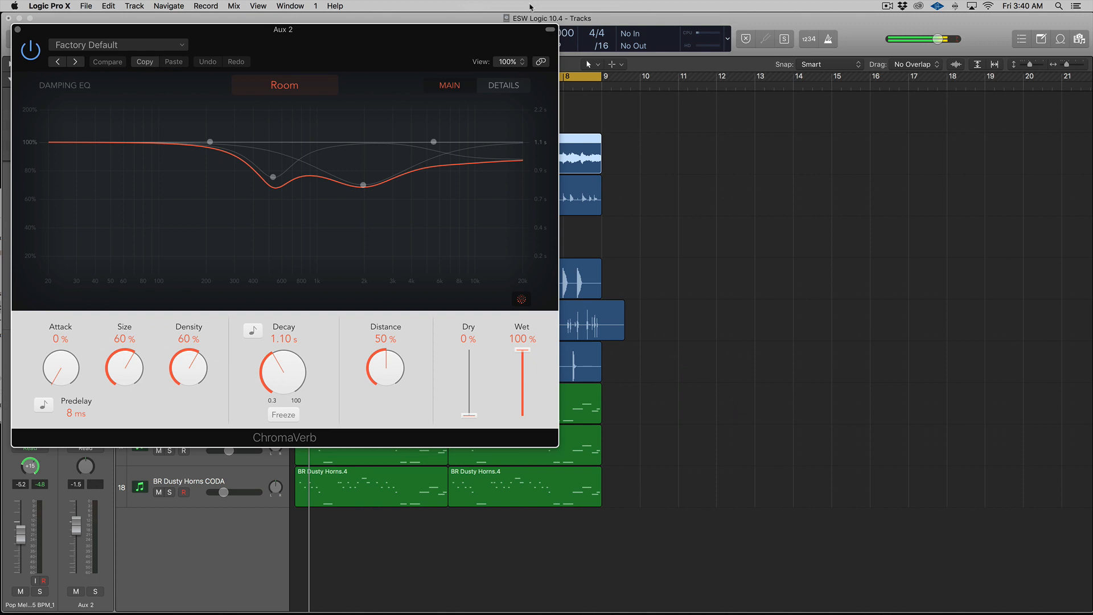
{"action": "left_click_drag", "start_coordinate": [455, 27], "coordinate": [875, 23]}
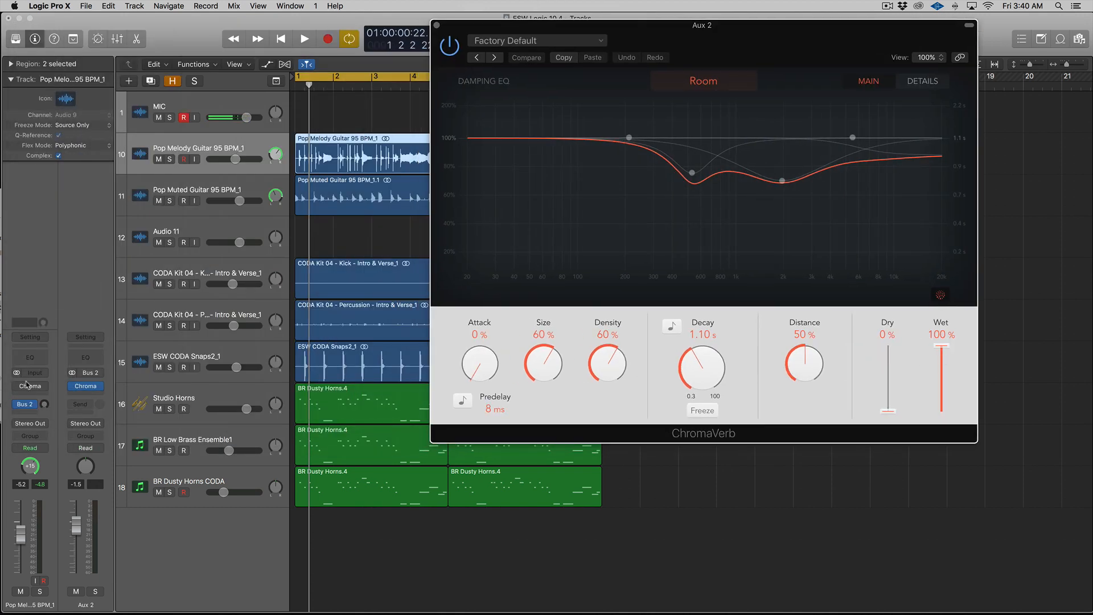
{"action": "left_click", "coordinate": [71, 387]}
{"action": "left_click", "coordinate": [98, 388]}
{"action": "left_click", "coordinate": [95, 347]}
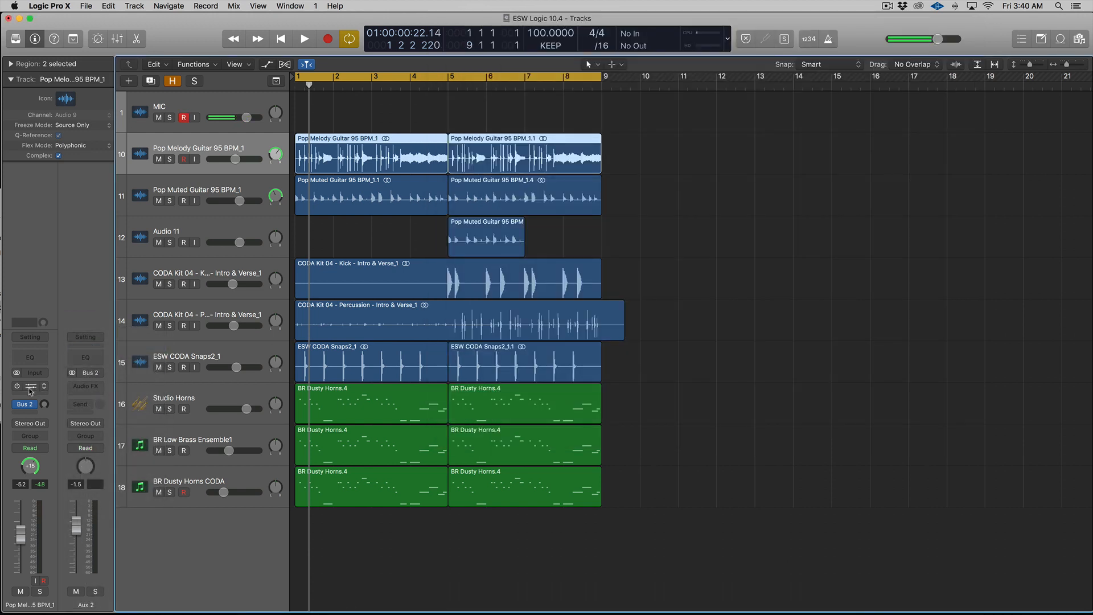
Reopen ChromaVerb on the Pop Melody Guitar track and look through its Main and Details views and the room type choices
{"action": "left_click", "coordinate": [30, 389]}
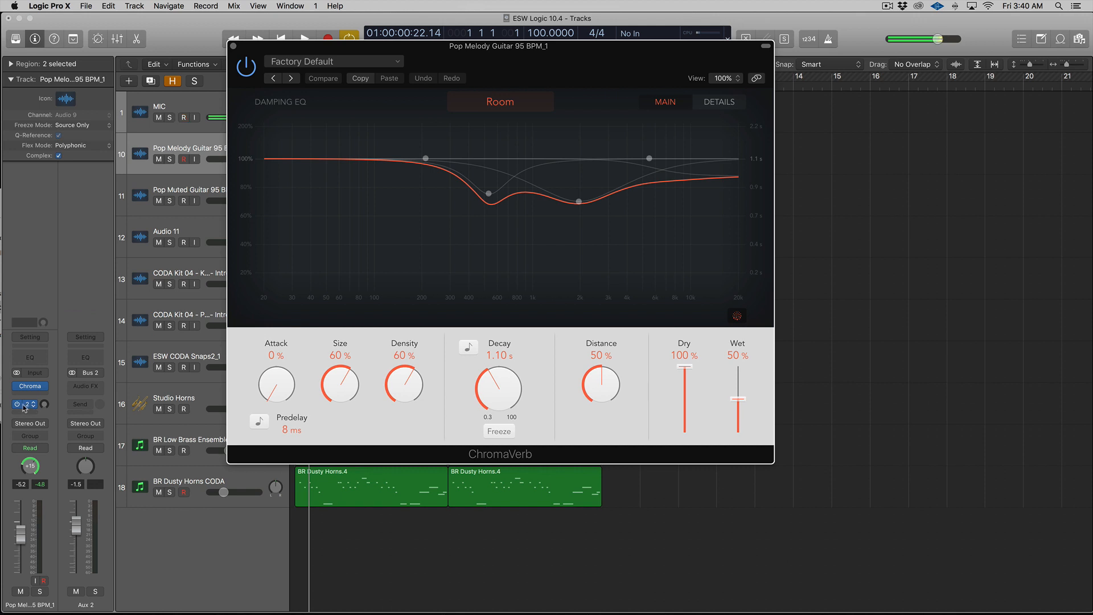
{"action": "left_click_drag", "start_coordinate": [370, 47], "coordinate": [605, 76]}
{"action": "left_click", "coordinate": [947, 129]}
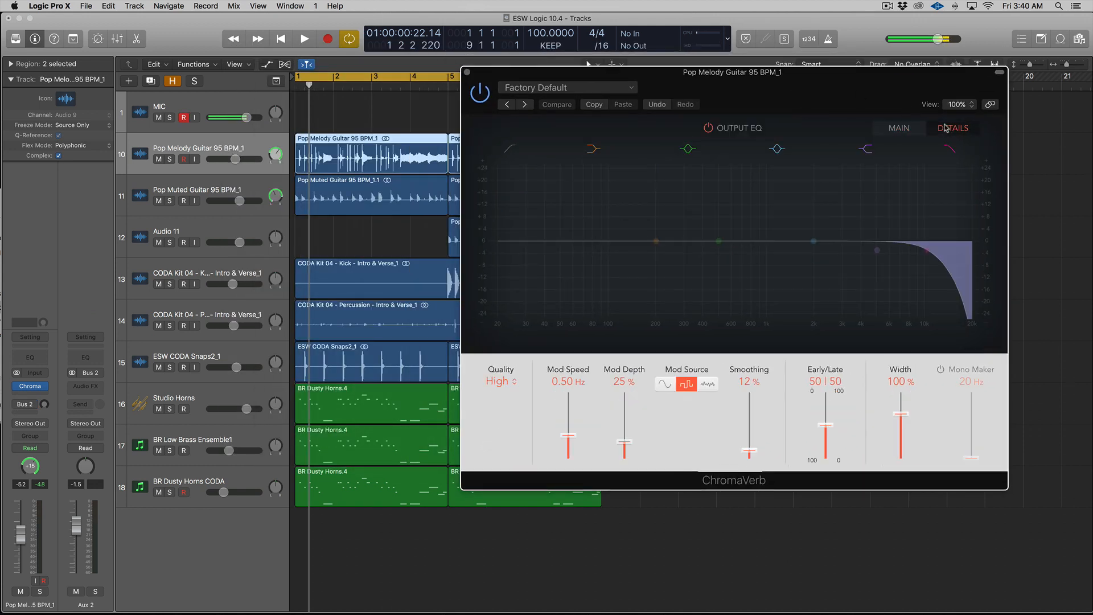
{"action": "left_click", "coordinate": [911, 136]}
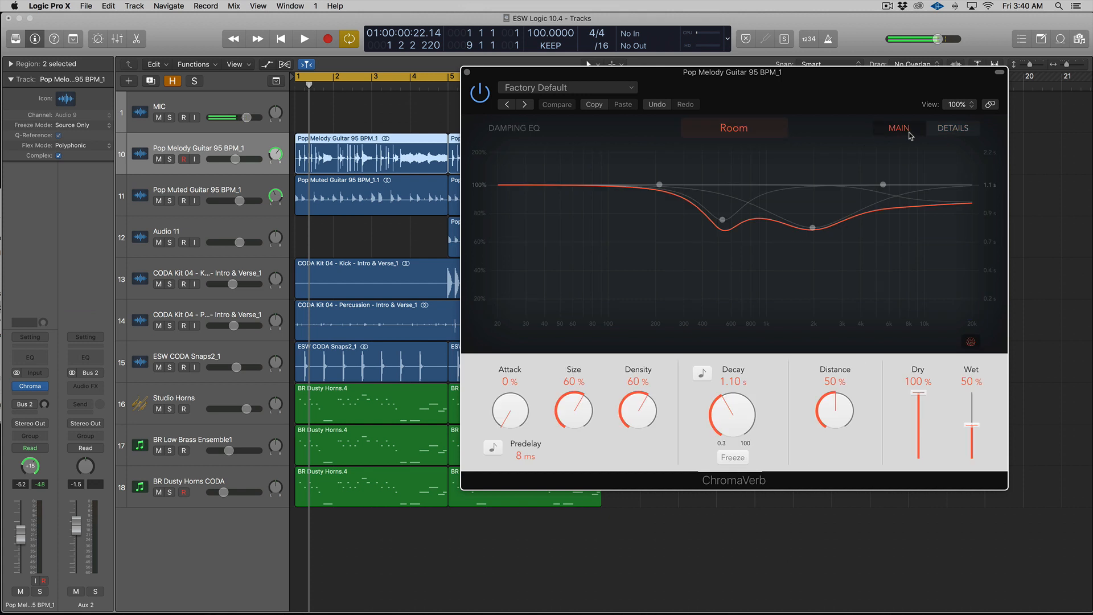
{"action": "left_click", "coordinate": [956, 136]}
{"action": "left_click", "coordinate": [915, 136]}
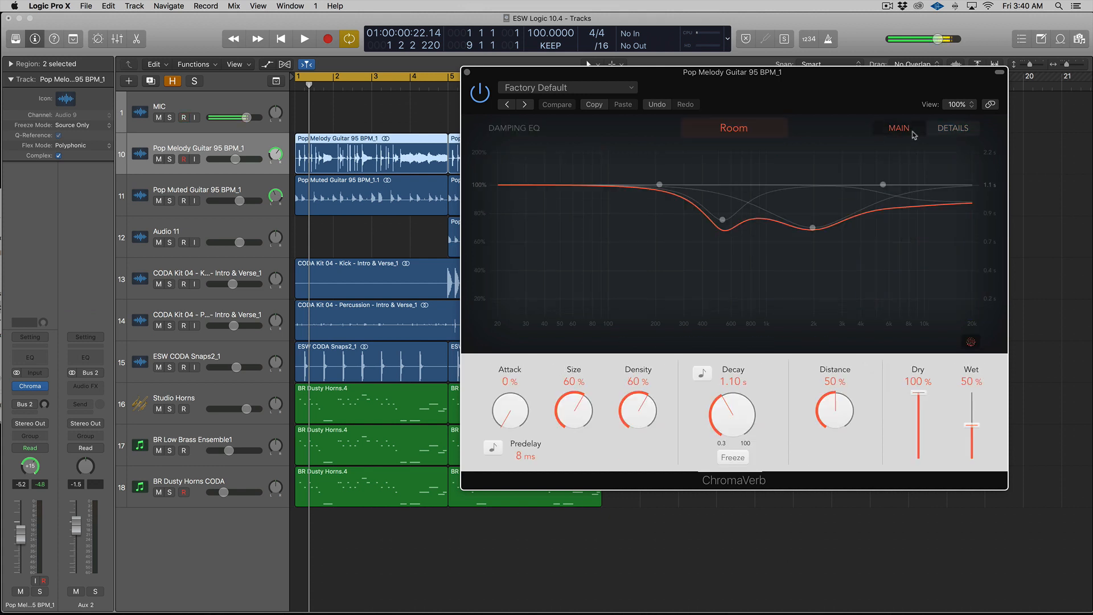
{"action": "left_click", "coordinate": [742, 133]}
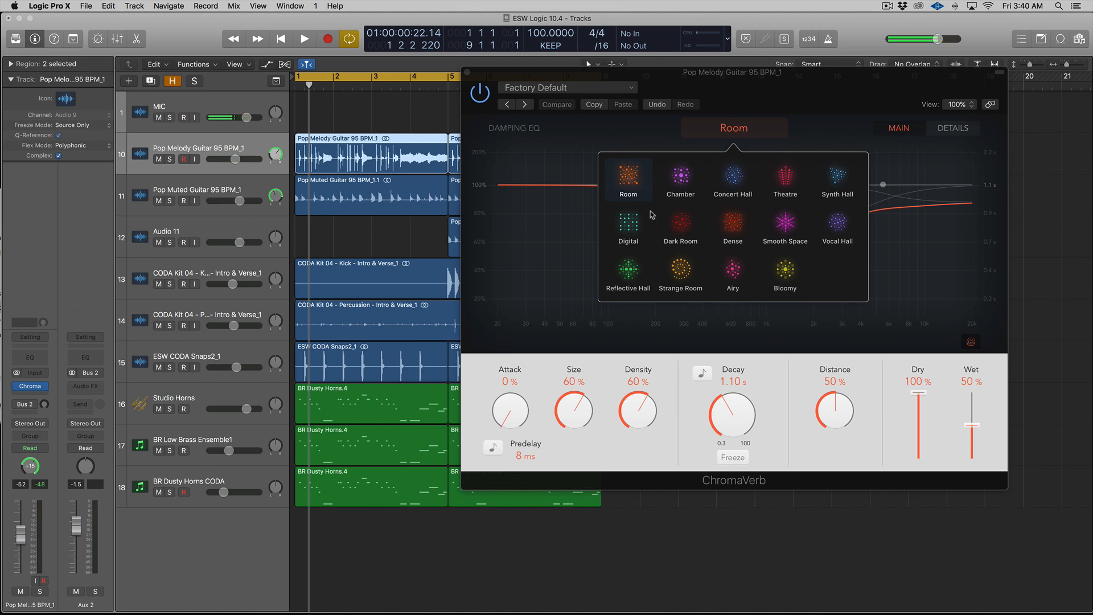
{"action": "left_click", "coordinate": [753, 117]}
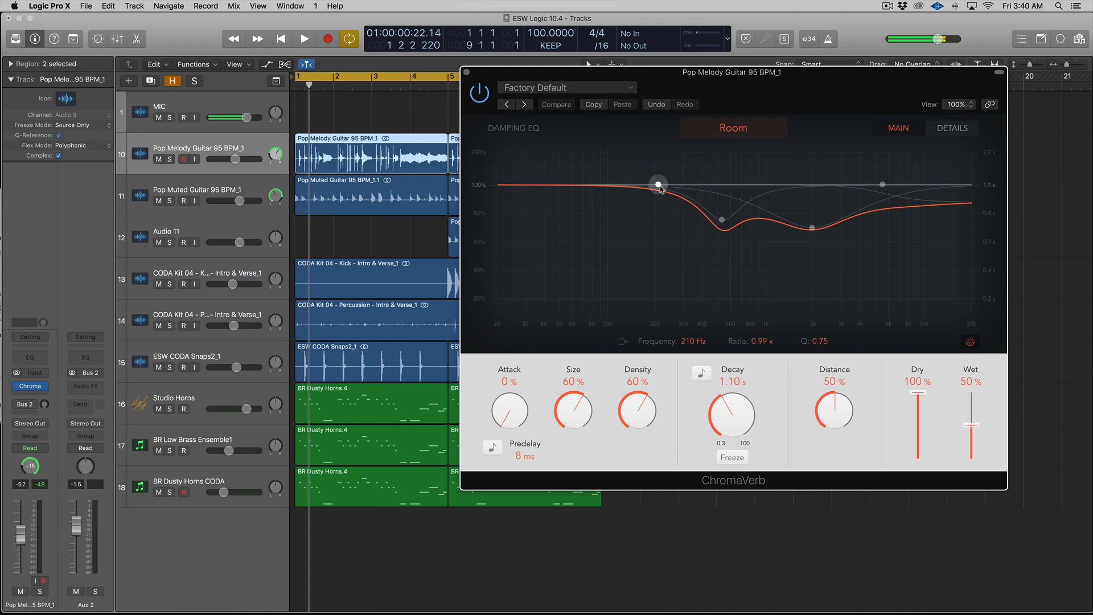
Lower ChromaVerb's low damping band, raise the high band to a 1.20x ratio at 4950 Hz, and play the guitar track in solo
{"action": "mouse_move", "coordinate": [658, 184]}
{"action": "left_mouse_down"}
{"action": "mouse_move", "coordinate": [648, 216]}
{"action": "mouse_move", "coordinate": [668, 178]}
{"action": "mouse_move", "coordinate": [665, 228]}
{"action": "mouse_move", "coordinate": [661, 191]}
{"action": "left_mouse_up"}
{"action": "mouse_move", "coordinate": [882, 185]}
{"action": "left_mouse_down"}
{"action": "mouse_move", "coordinate": [893, 176]}
{"action": "mouse_move", "coordinate": [878, 188]}
{"action": "left_mouse_up"}
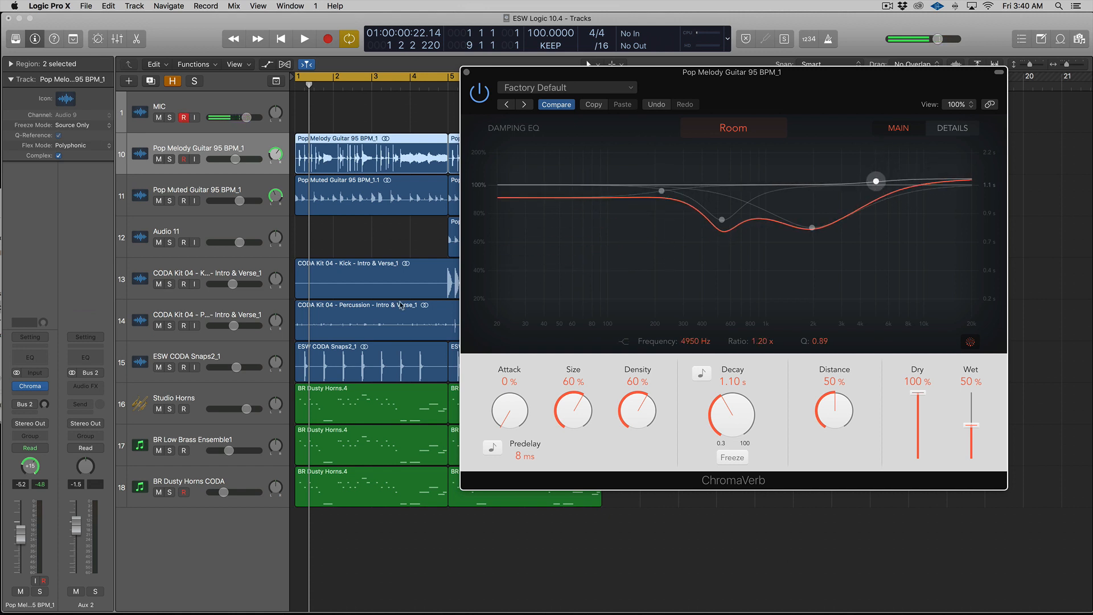
{"action": "key", "text": "ctrl+s"}
{"action": "key", "text": "space"}
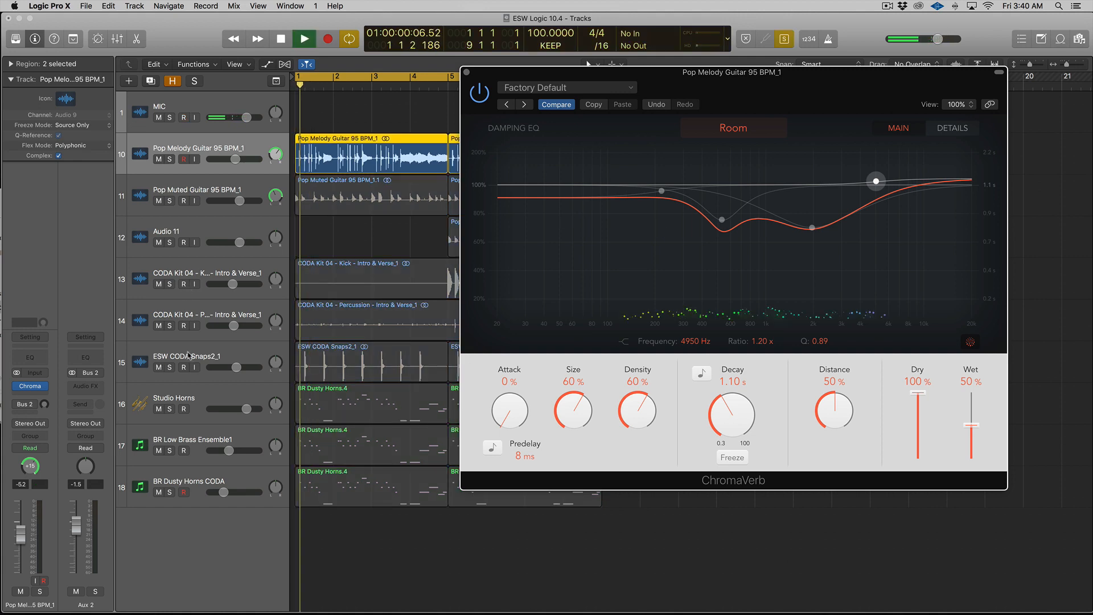
Raise ChromaVerb's middle damping band, move the high band to 680 Hz at a 2.00x ratio, and switch the room type to Chamber
{"action": "left_click_drag", "start_coordinate": [722, 220], "coordinate": [743, 152]}
{"action": "left_click_drag", "start_coordinate": [876, 181], "coordinate": [738, 125]}
{"action": "left_click", "coordinate": [734, 128]}
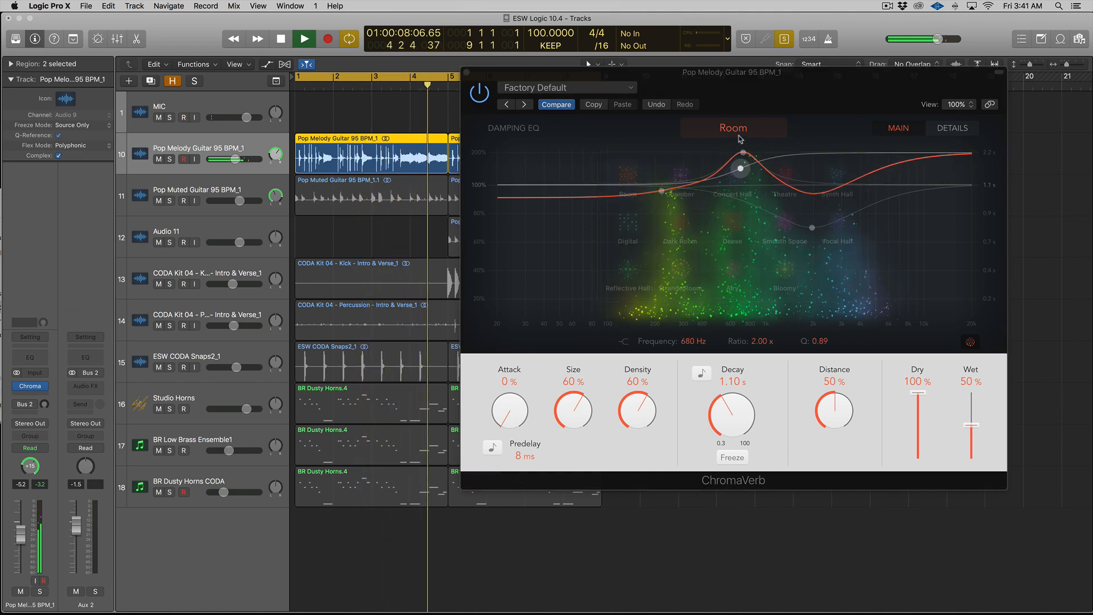
{"action": "left_click", "coordinate": [686, 176]}
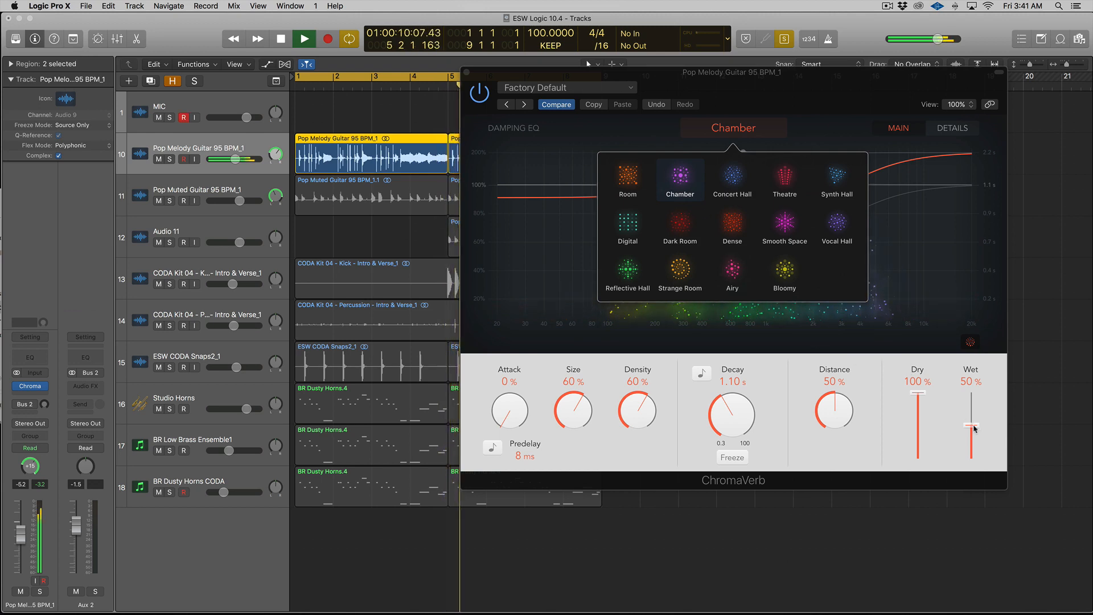
Audition Dense Room, Smooth Space, Vocal Hall and Synth Hall at 100% wet, keeping Synth Hall with Wet lowered to 56%
{"action": "left_click_drag", "start_coordinate": [971, 427], "coordinate": [974, 386]}
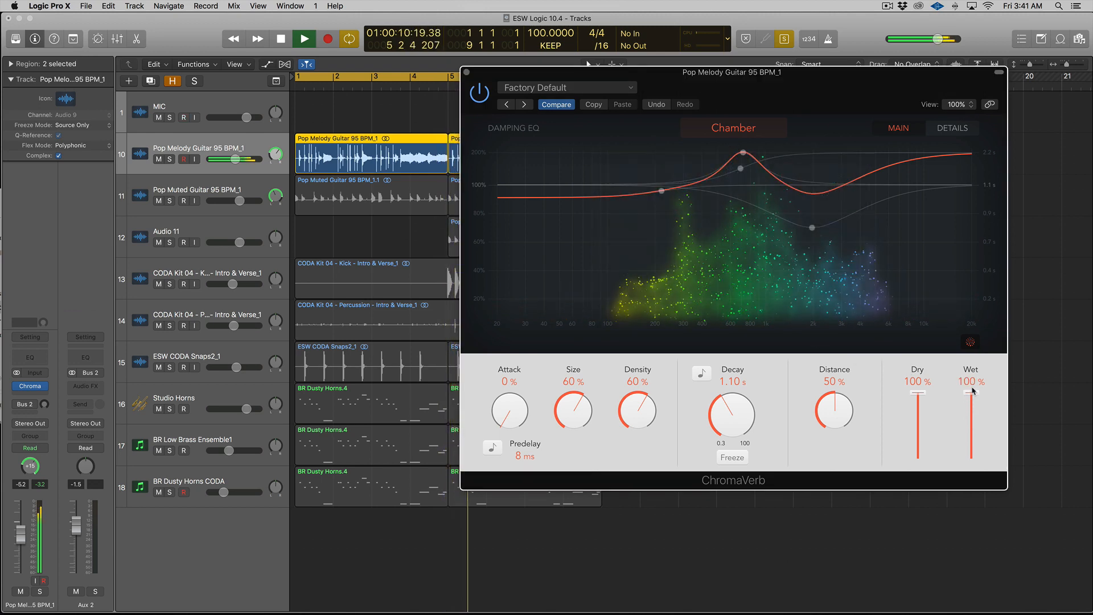
{"action": "left_click", "coordinate": [734, 127]}
{"action": "left_click", "coordinate": [733, 221]}
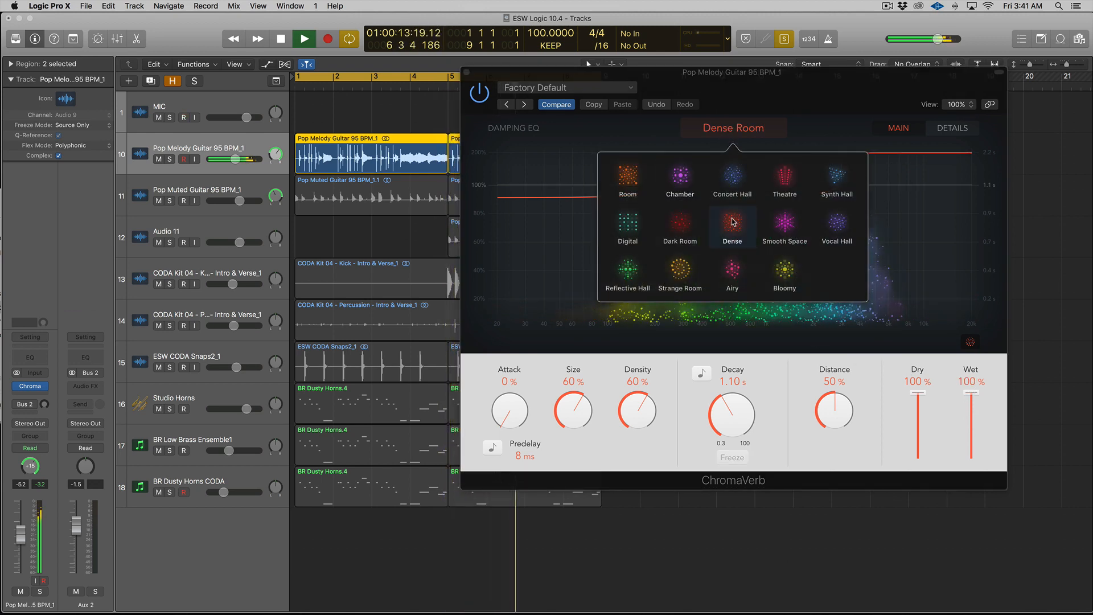
{"action": "left_click", "coordinate": [785, 223]}
{"action": "left_click", "coordinate": [831, 227]}
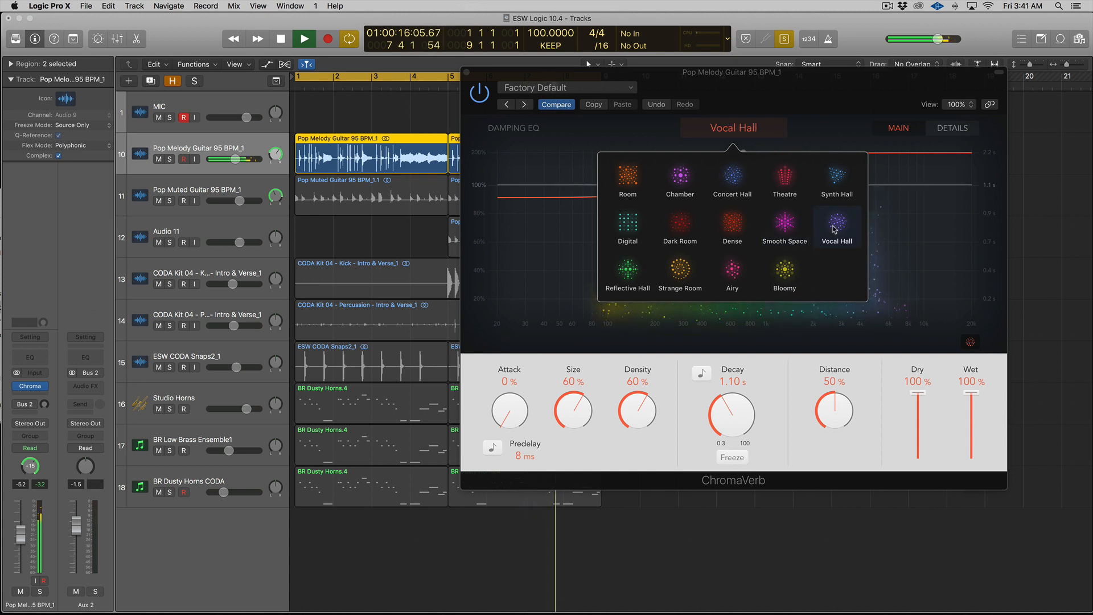
{"action": "left_click", "coordinate": [834, 178]}
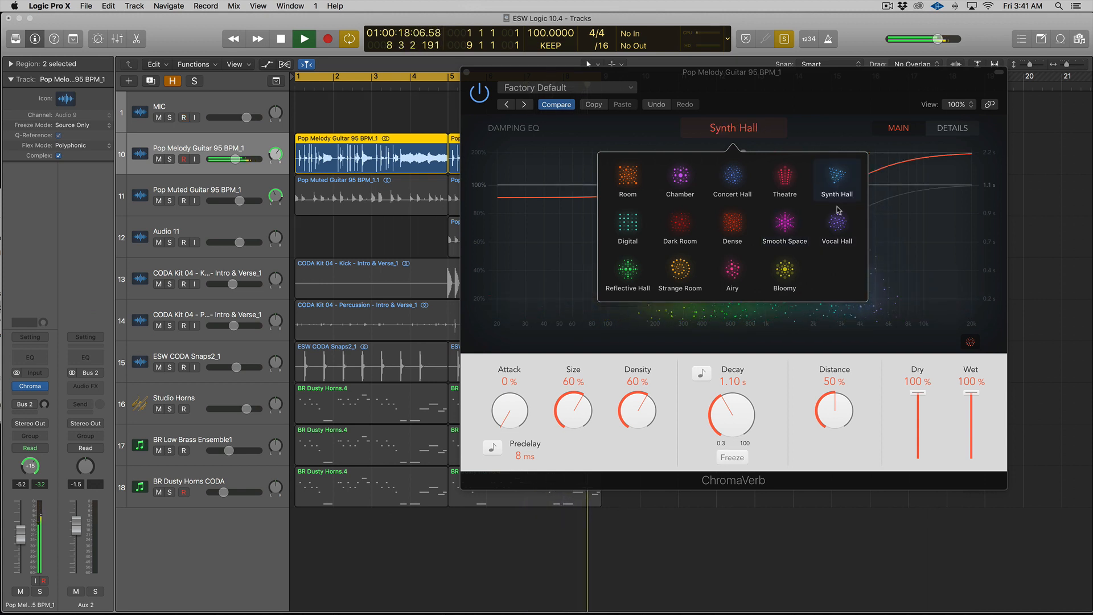
{"action": "left_click_drag", "start_coordinate": [971, 393], "coordinate": [971, 420]}
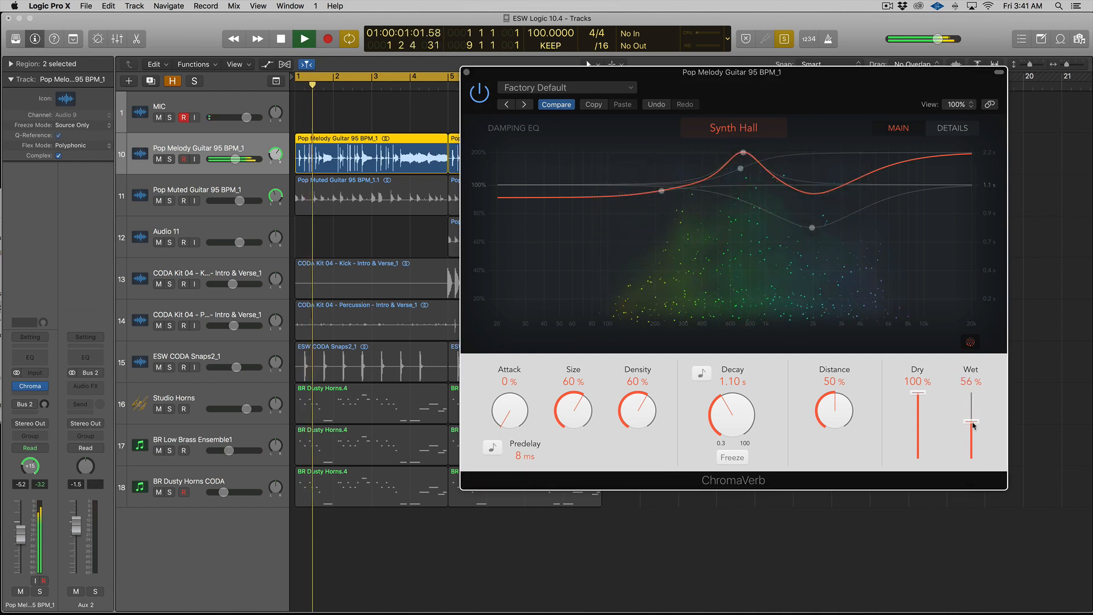
{"action": "key", "text": "space"}
Review ChromaVerb's room types, and turn on tempo sync for Predelay to look at its note value choices
{"action": "left_click", "coordinate": [750, 133]}
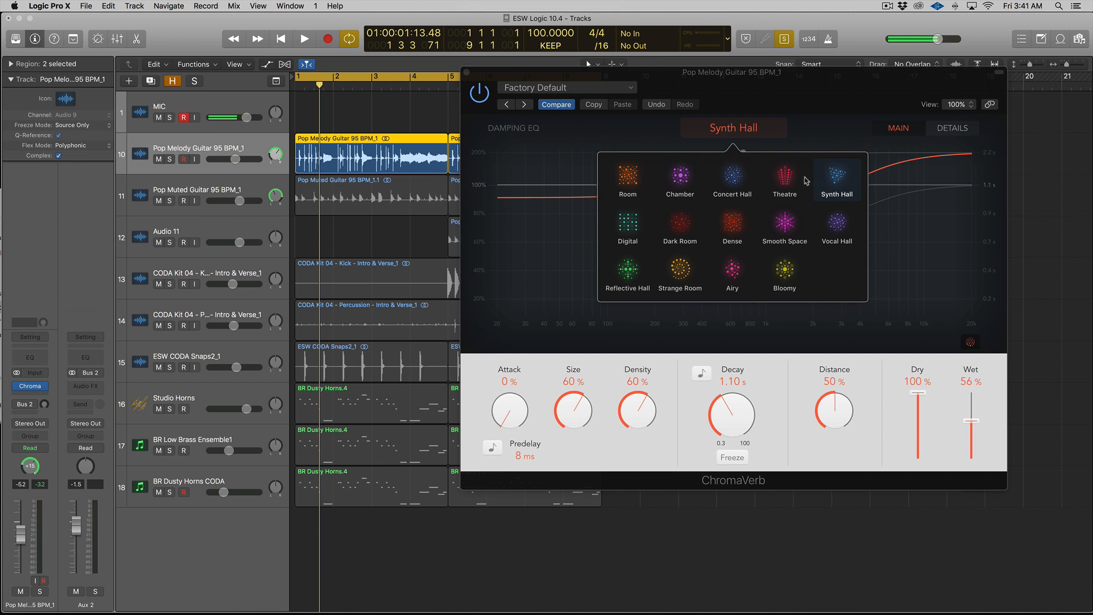
{"action": "left_click", "coordinate": [761, 144]}
{"action": "left_click", "coordinate": [491, 448]}
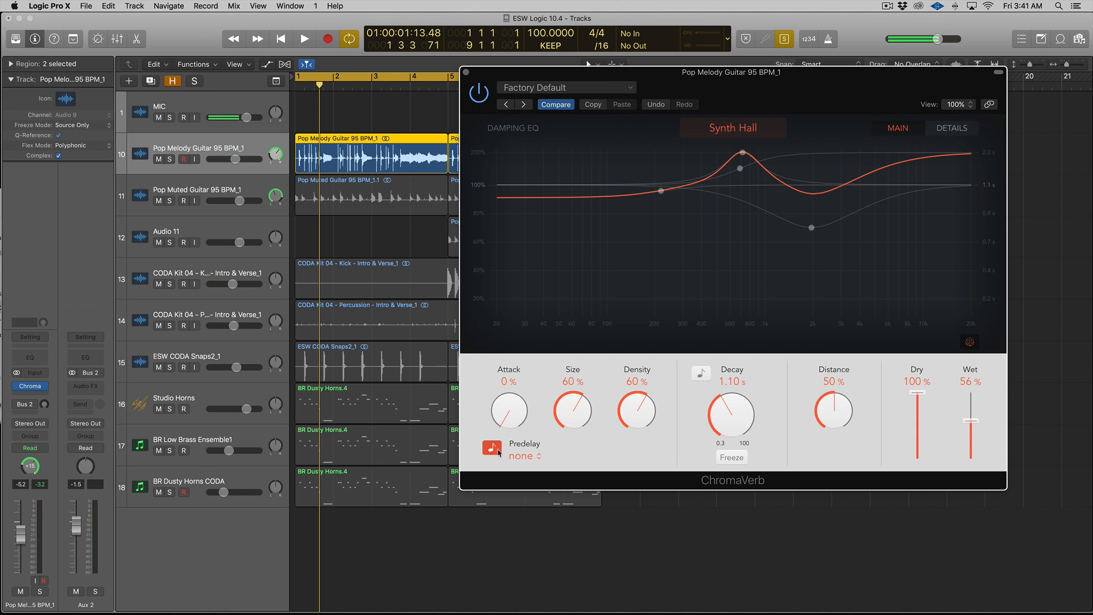
{"action": "left_click", "coordinate": [521, 457]}
{"action": "left_click", "coordinate": [574, 447]}
Enable Mono Maker in ChromaVerb's Details view, raise its frequency, and return to the Main view
{"action": "left_click", "coordinate": [962, 129]}
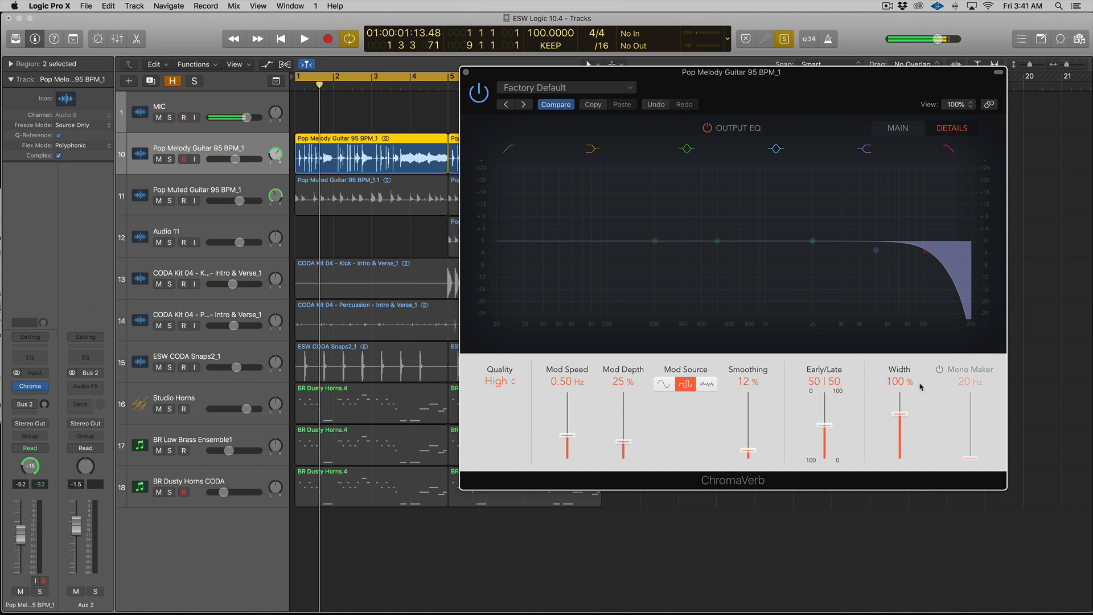
{"action": "left_click", "coordinate": [939, 369]}
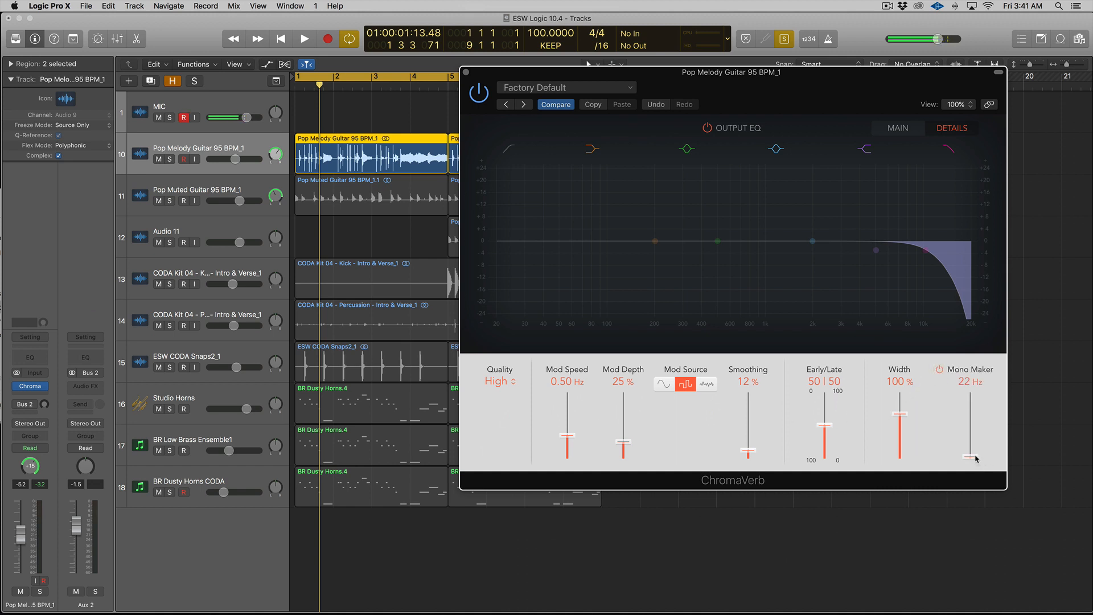
{"action": "left_click_drag", "start_coordinate": [976, 457], "coordinate": [976, 441]}
{"action": "left_click", "coordinate": [884, 131]}
Play the soloed guitar track while lowering ChromaVerb's Wet level to 52%
{"action": "key", "text": "space"}
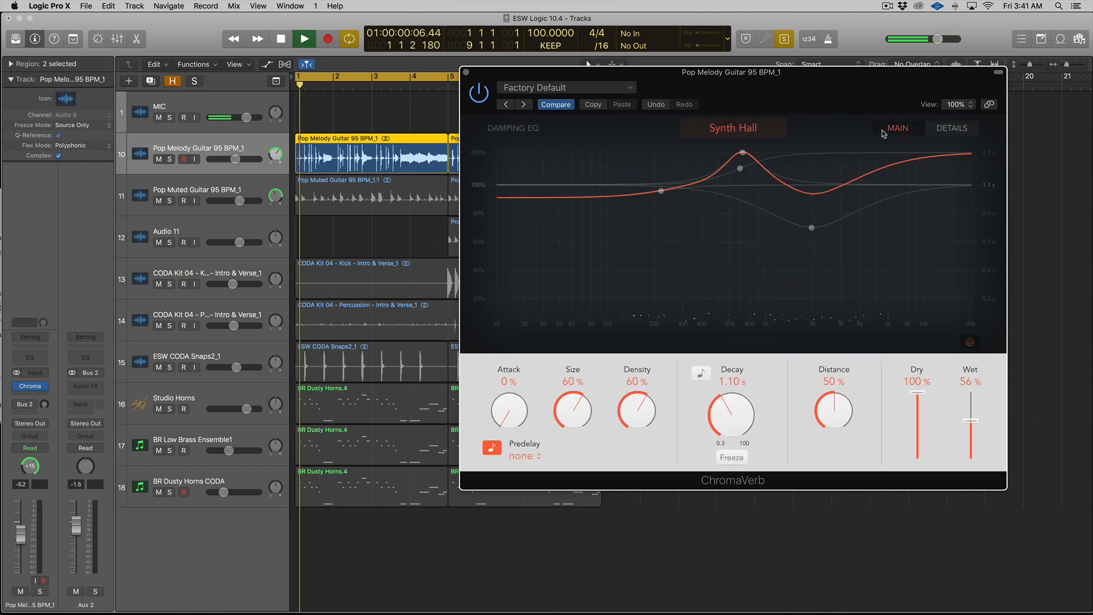
{"action": "left_click_drag", "start_coordinate": [971, 420], "coordinate": [971, 423]}
{"action": "key", "text": "space"}
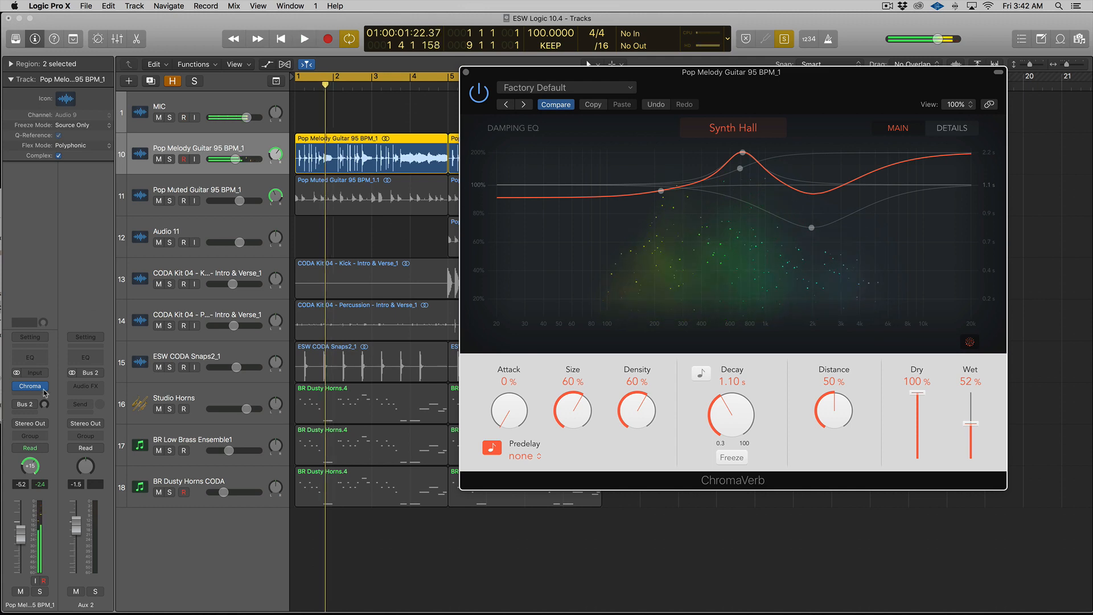
Move ChromaVerb from the guitar channel to Aux 2, and set it to 0% Dry and 100% Wet
{"action": "left_click_drag", "start_coordinate": [45, 393], "coordinate": [86, 386]}
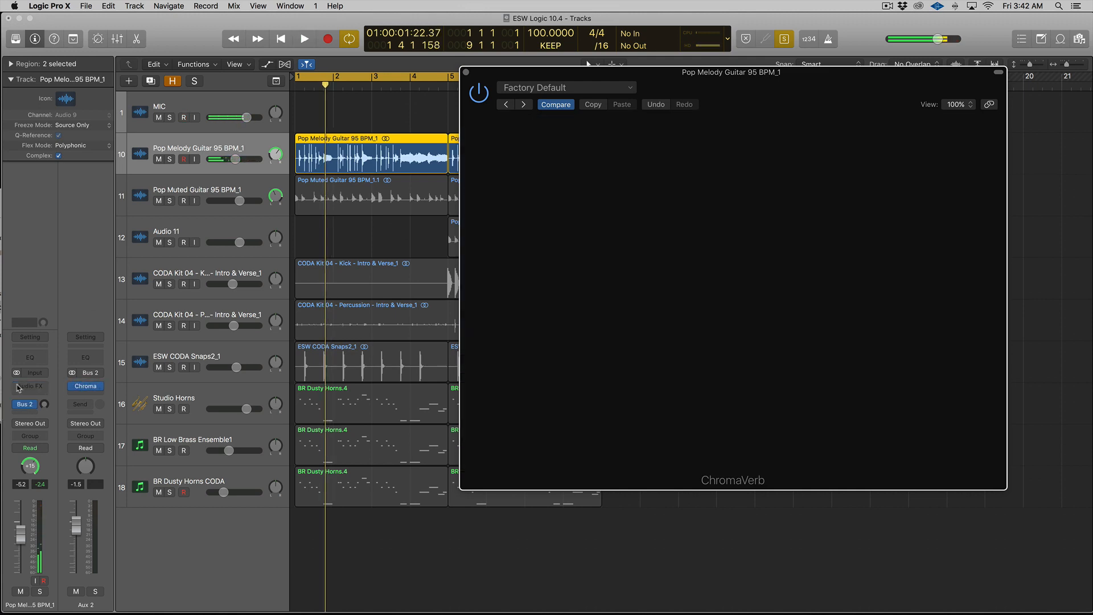
{"action": "left_click", "coordinate": [86, 386]}
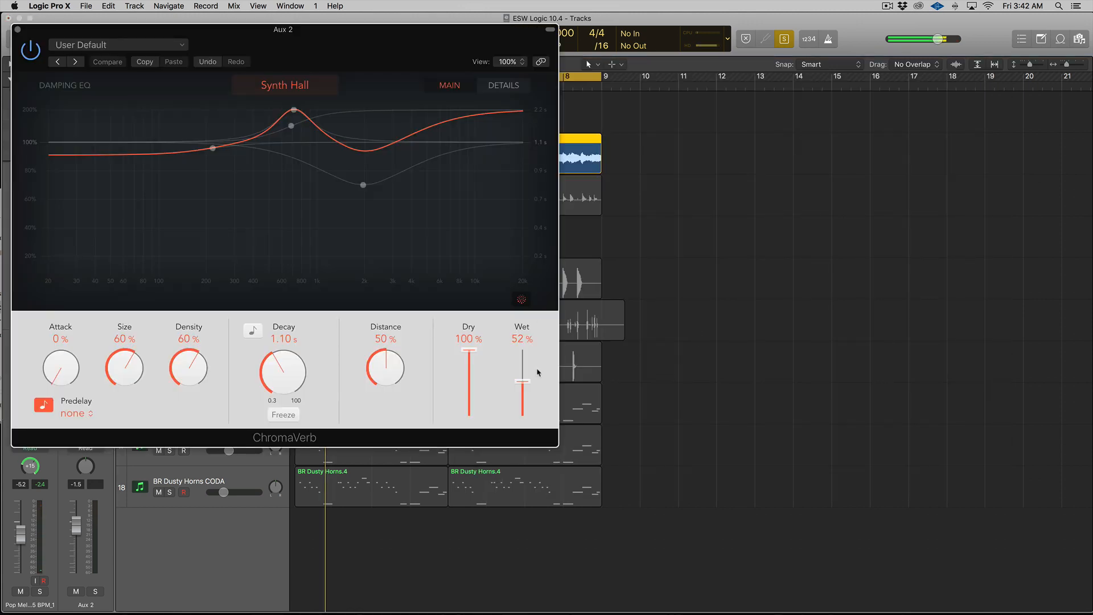
{"action": "left_click_drag", "start_coordinate": [470, 360], "coordinate": [462, 468]}
{"action": "left_click_drag", "start_coordinate": [527, 398], "coordinate": [525, 348]}
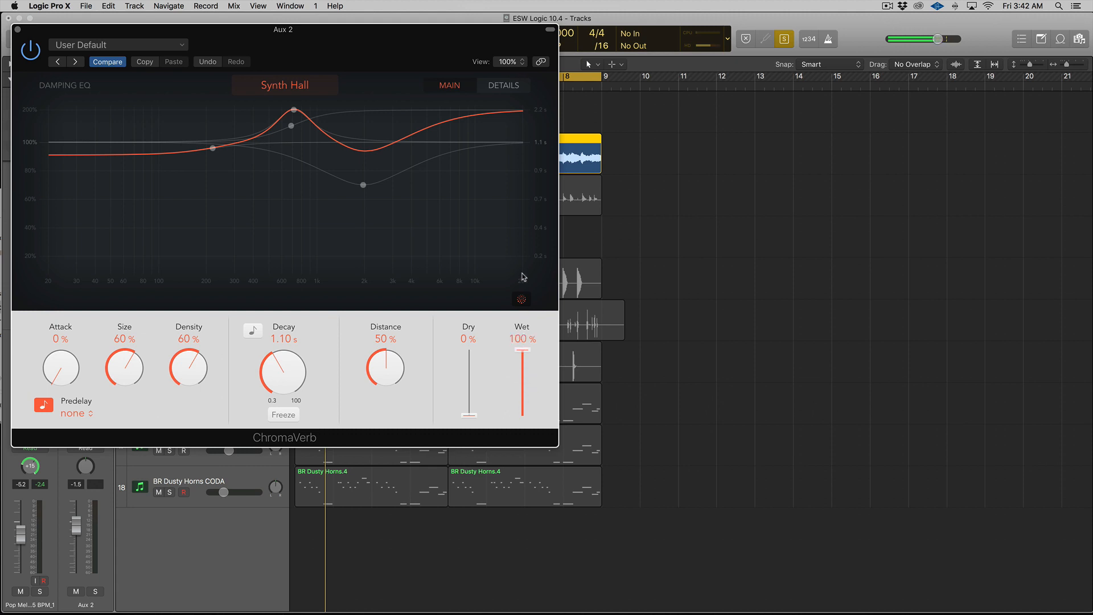
Raise the Pop Melody Guitar's Bus 2 send to about -12.6 dB during playback, with the ChromaVerb window clear of the tracks
{"action": "left_click_drag", "start_coordinate": [327, 32], "coordinate": [835, 38]}
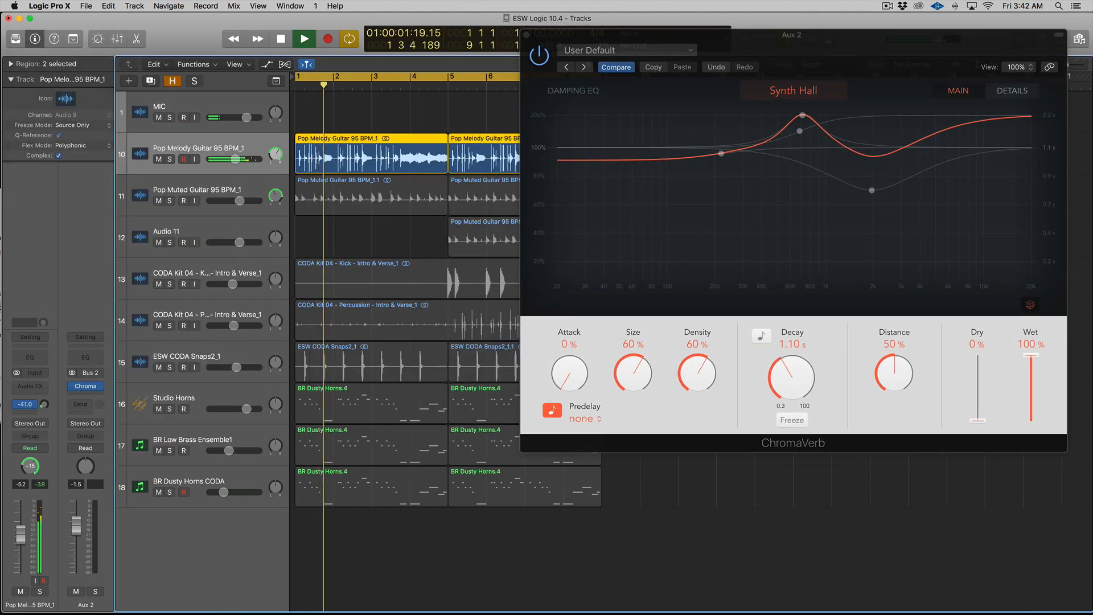
{"action": "left_click_drag", "start_coordinate": [44, 404], "coordinate": [43, 379]}
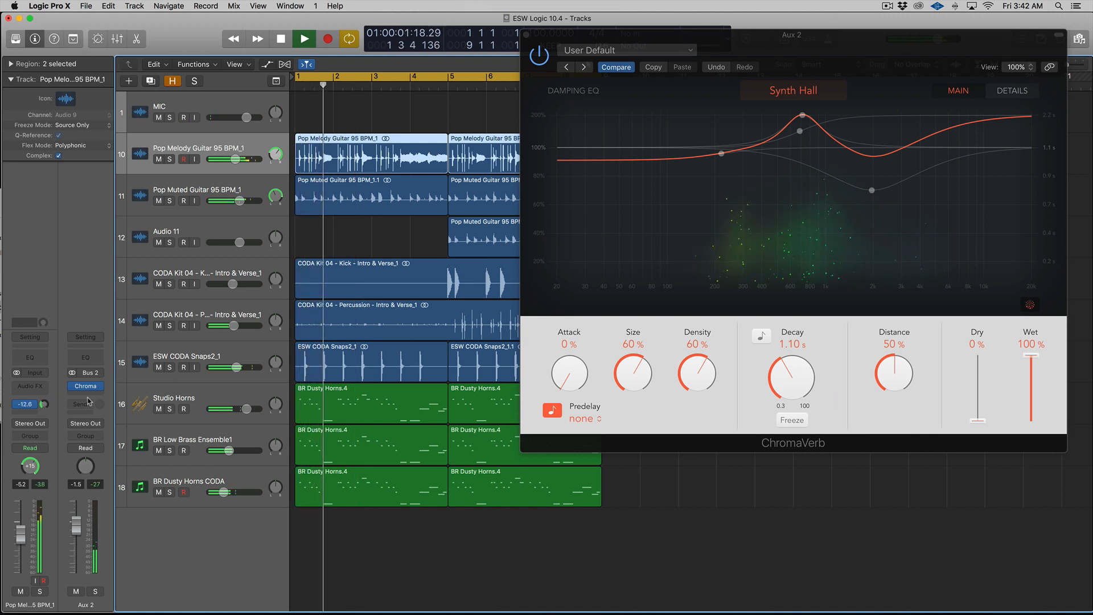
Close ChromaVerb and lower the Studio Horns track volume to -3.5 dB while the full mix plays
{"action": "mouse_move", "coordinate": [246, 409]}
{"action": "left_mouse_down"}
{"action": "mouse_move", "coordinate": [232, 431]}
{"action": "mouse_move", "coordinate": [240, 412]}
{"action": "left_mouse_up"}
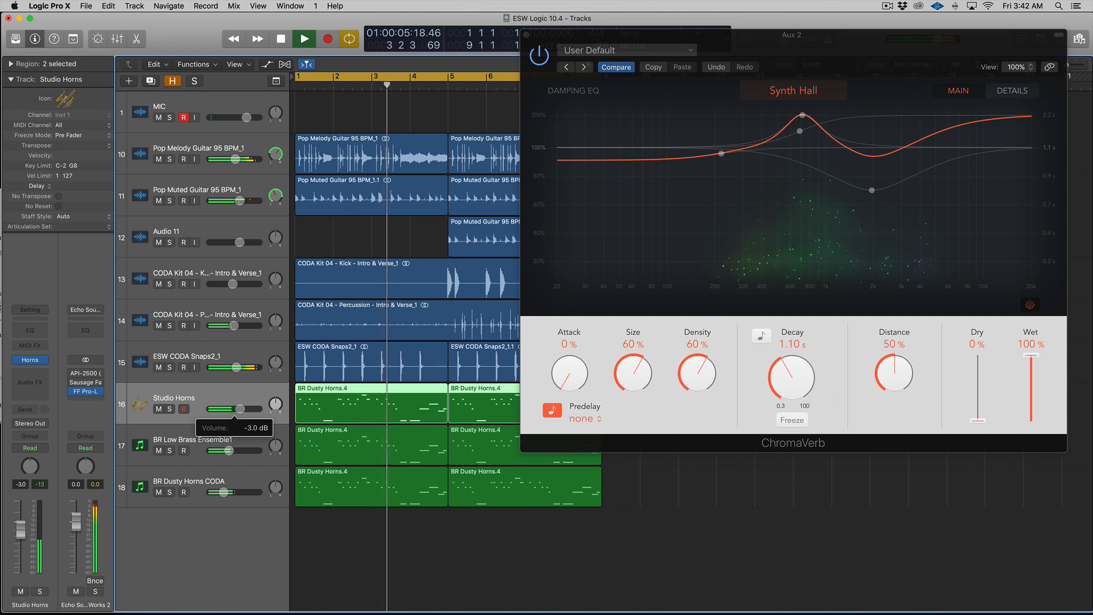
{"action": "left_click", "coordinate": [526, 34]}
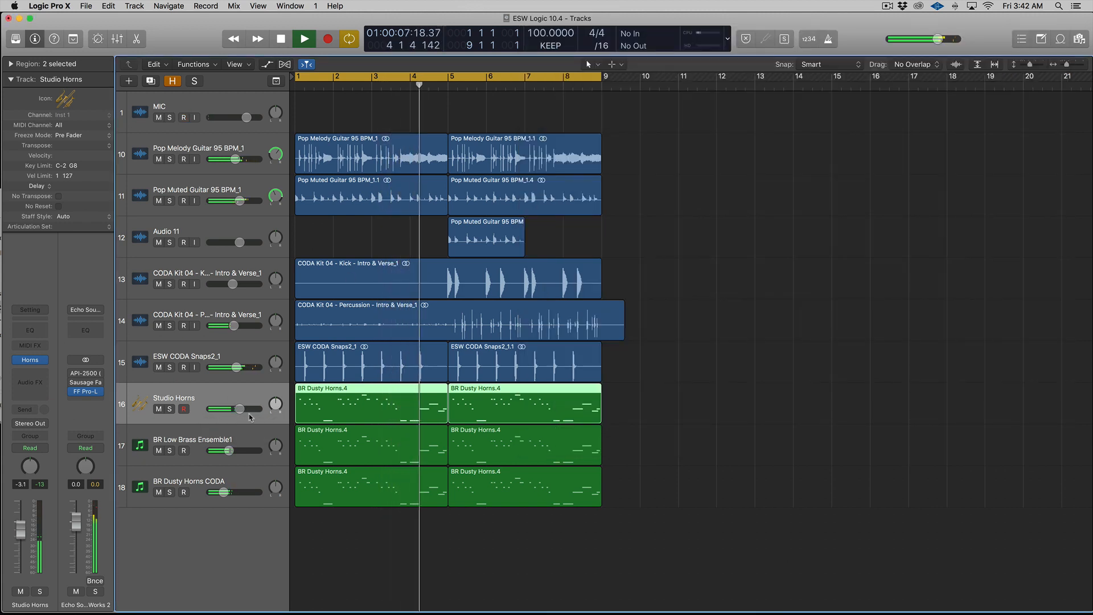
{"action": "left_click_drag", "start_coordinate": [240, 409], "coordinate": [238, 399]}
{"action": "key", "text": "space"}
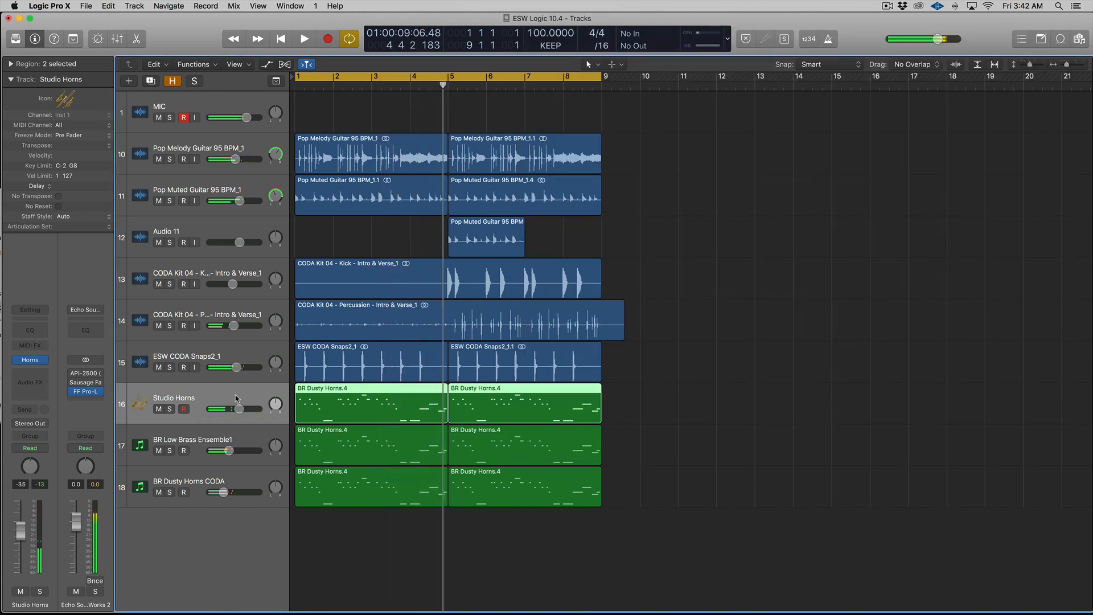
Insert the Space Designer reverb on the Studio Horns channel and place its window beside the tracks
{"action": "left_click", "coordinate": [39, 372]}
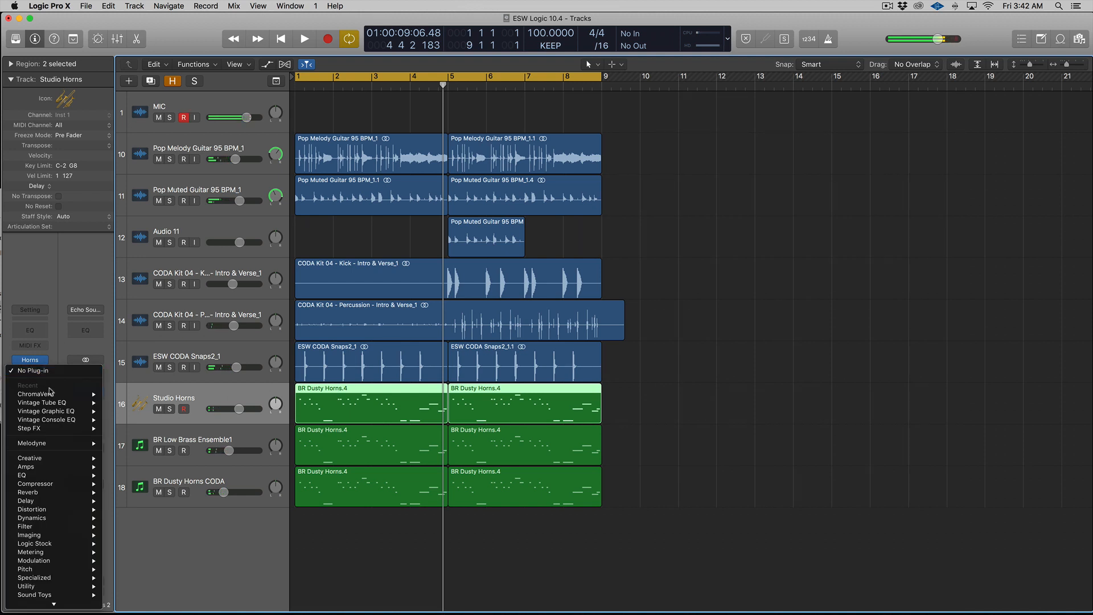
{"action": "mouse_move", "coordinate": [61, 422]}
{"action": "mouse_move", "coordinate": [76, 523]}
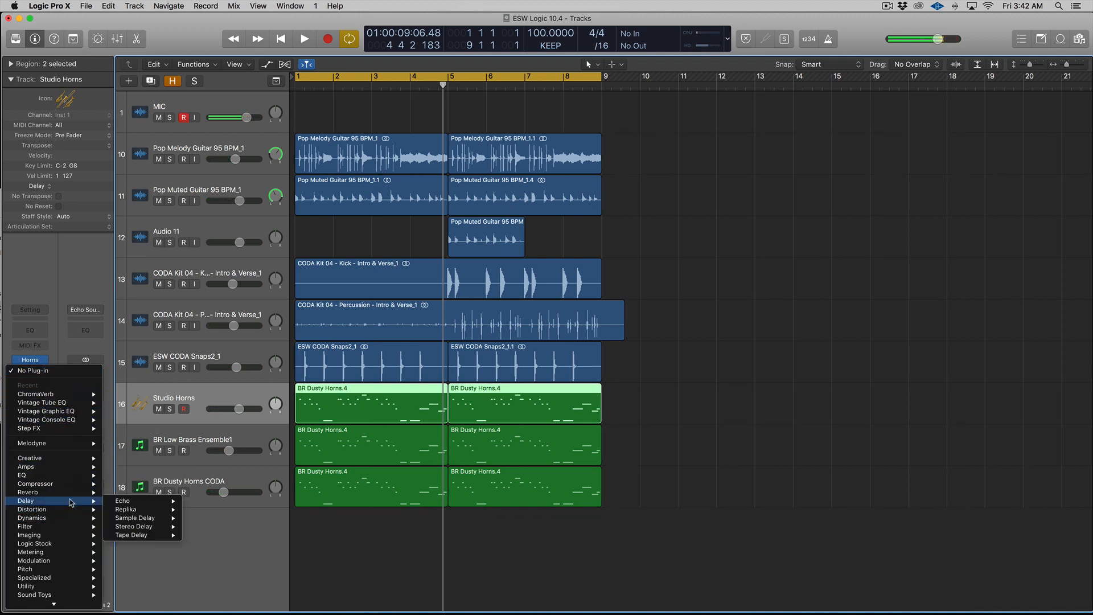
{"action": "mouse_move", "coordinate": [73, 493]}
{"action": "mouse_move", "coordinate": [164, 503]}
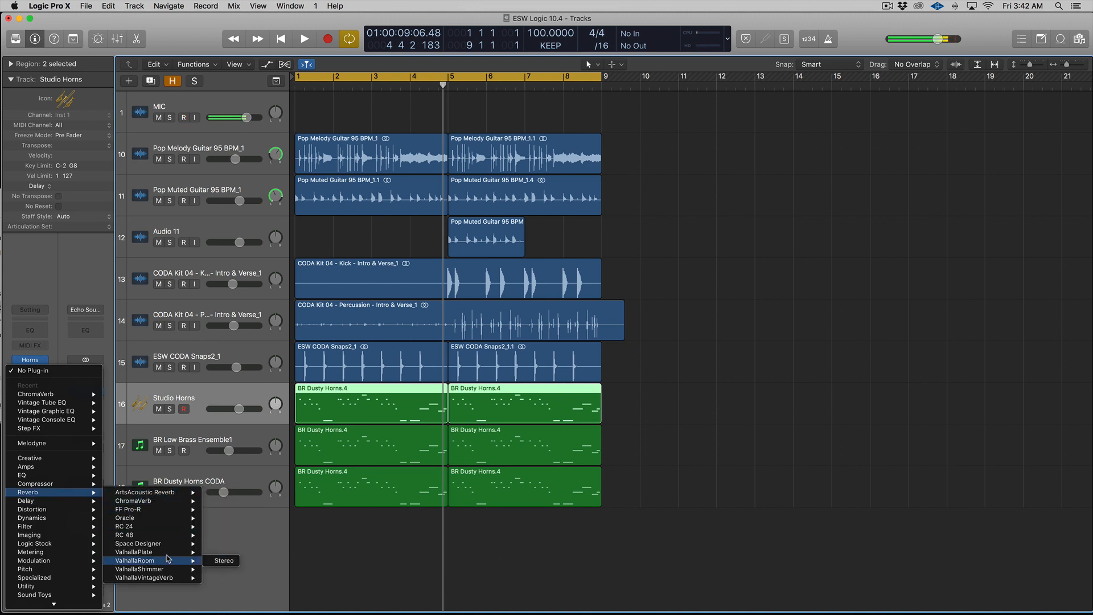
{"action": "mouse_move", "coordinate": [171, 544]}
{"action": "left_click", "coordinate": [229, 545]}
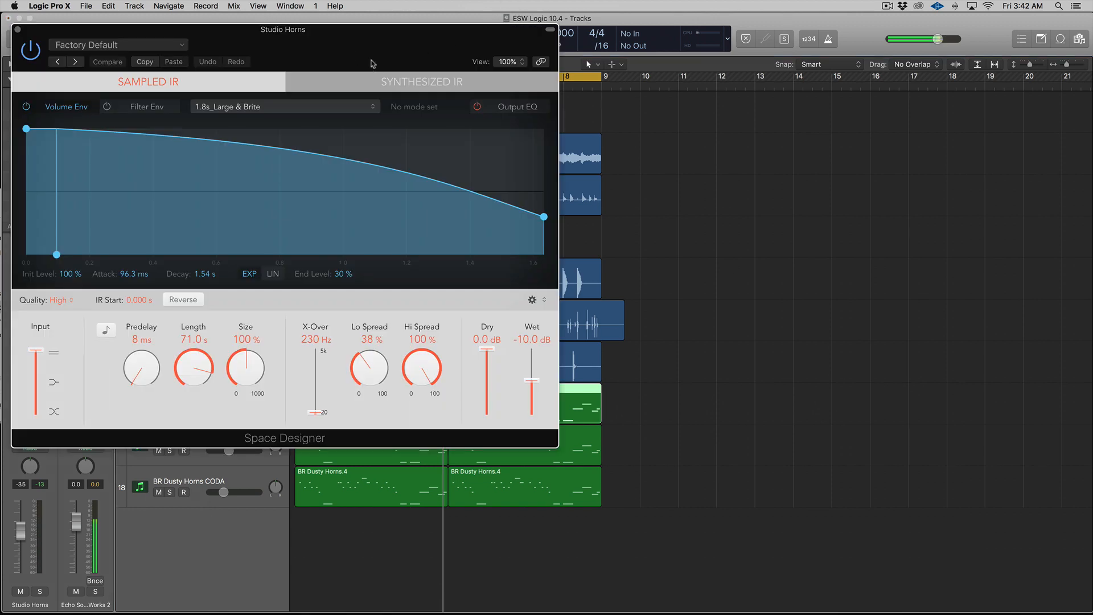
{"action": "left_click_drag", "start_coordinate": [352, 30], "coordinate": [703, 84]}
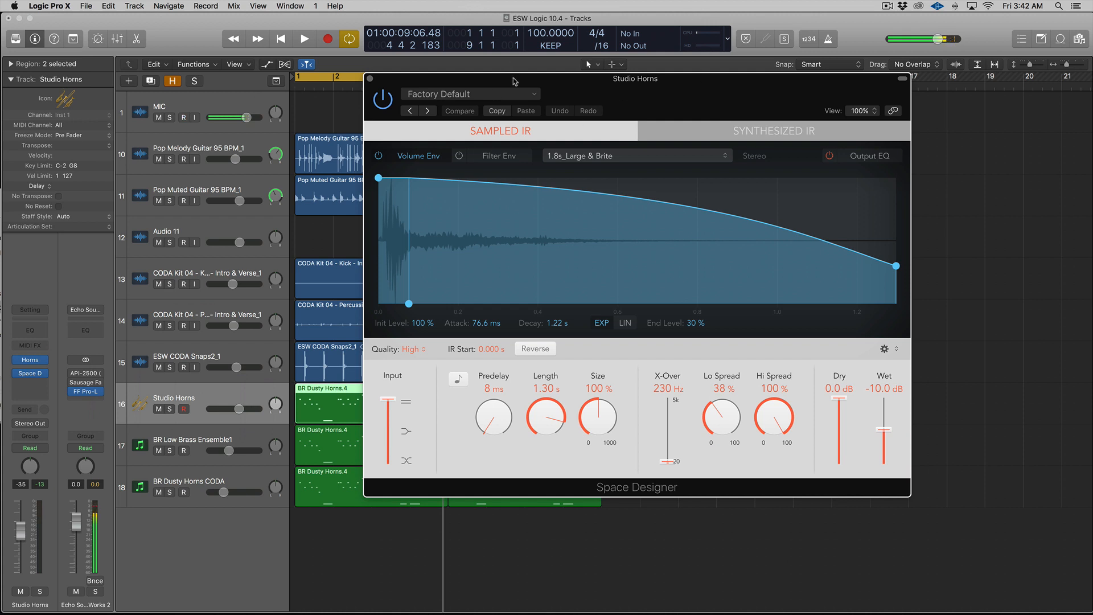
{"action": "left_click_drag", "start_coordinate": [513, 81], "coordinate": [607, 78]}
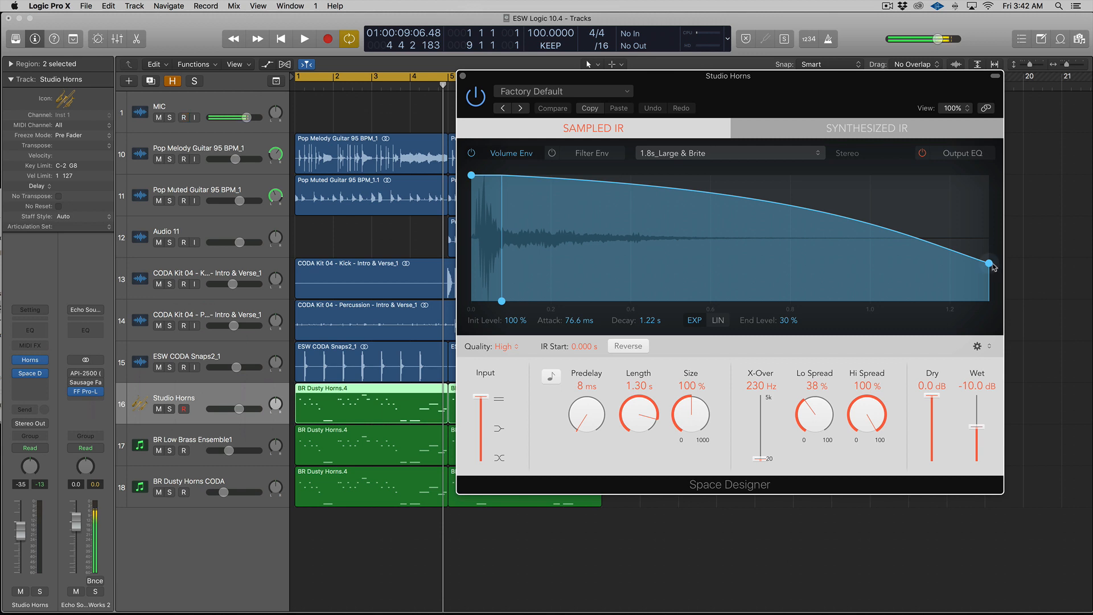
Shorten Space Designer's volume envelope to a 601 ms decay with 8% end level, and lower Wet to -16.5 dB
{"action": "left_click_drag", "start_coordinate": [989, 263], "coordinate": [741, 291]}
{"action": "key", "text": "space"}
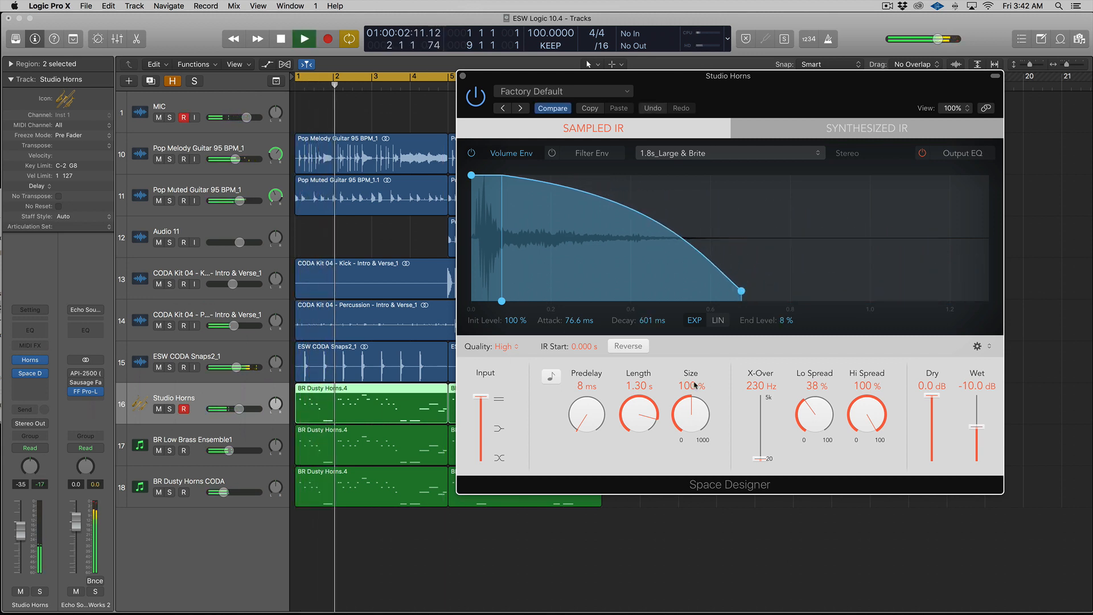
{"action": "left_click_drag", "start_coordinate": [976, 426], "coordinate": [976, 436]}
{"action": "key", "text": "space"}
{"action": "key", "text": "ctrl+s"}
{"action": "key", "text": "space"}
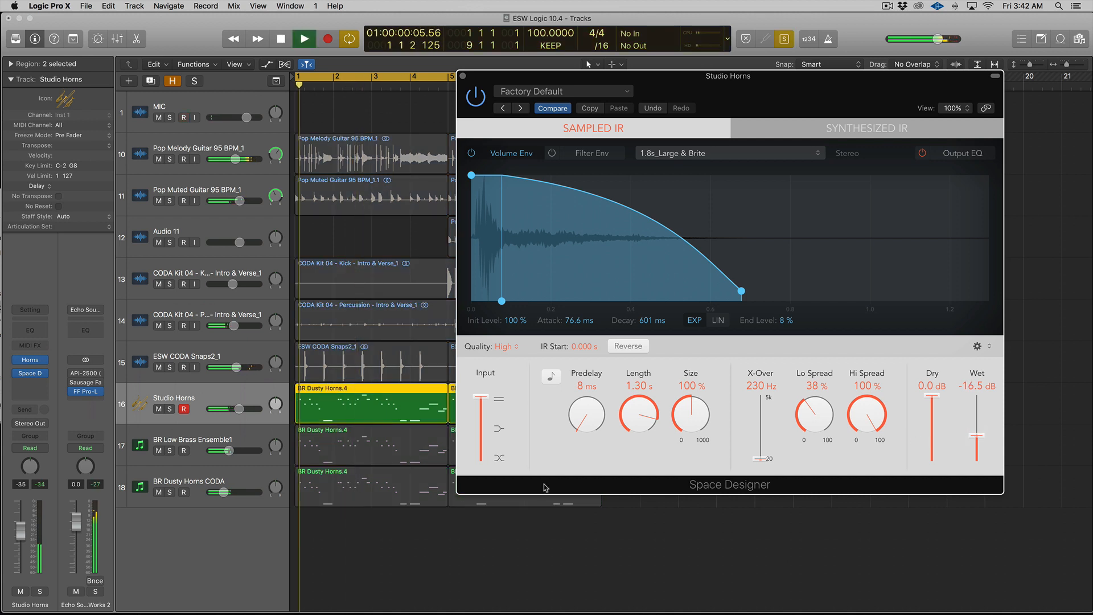
Balance the horns in the full mix: Studio Horns and BR Dusty Horns CODA at -6.6 dB, BR Low Brass Ensemble1 slightly lower
{"action": "left_click_drag", "start_coordinate": [239, 409], "coordinate": [232, 408]}
{"action": "key", "text": "ctrl+s"}
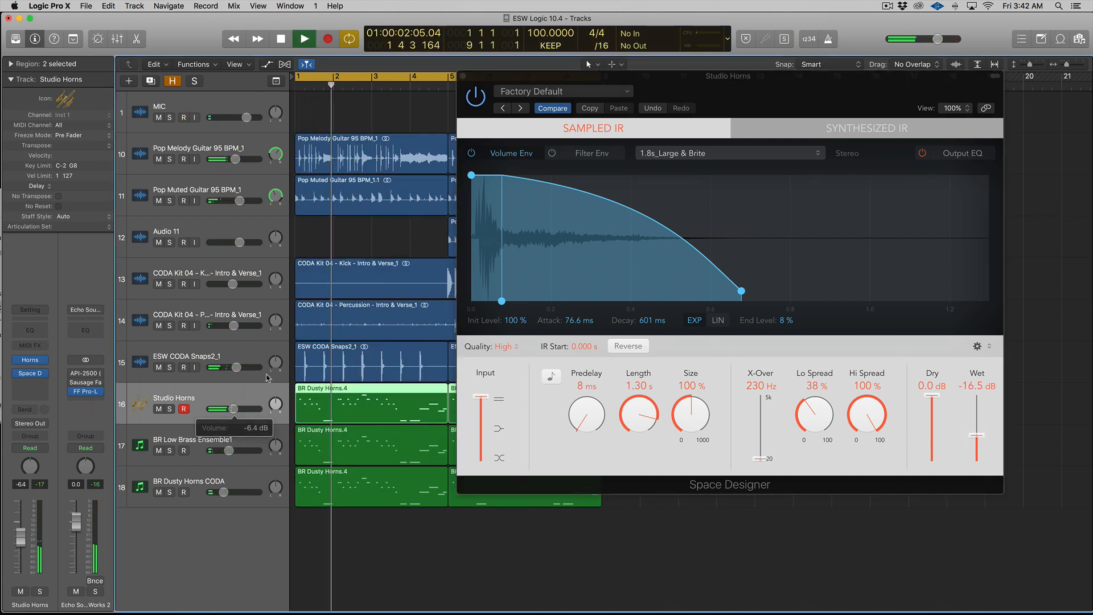
{"action": "left_click_drag", "start_coordinate": [224, 492], "coordinate": [233, 492]}
{"action": "left_click_drag", "start_coordinate": [229, 451], "coordinate": [225, 451]}
{"action": "left_click", "coordinate": [233, 492]}
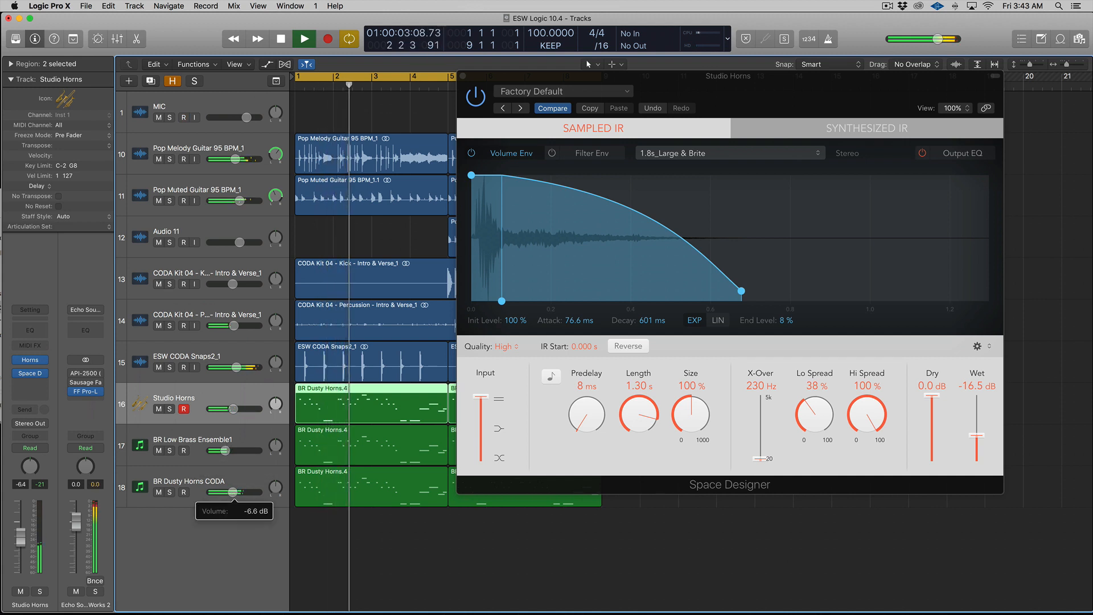
{"action": "left_click_drag", "start_coordinate": [233, 409], "coordinate": [233, 408]}
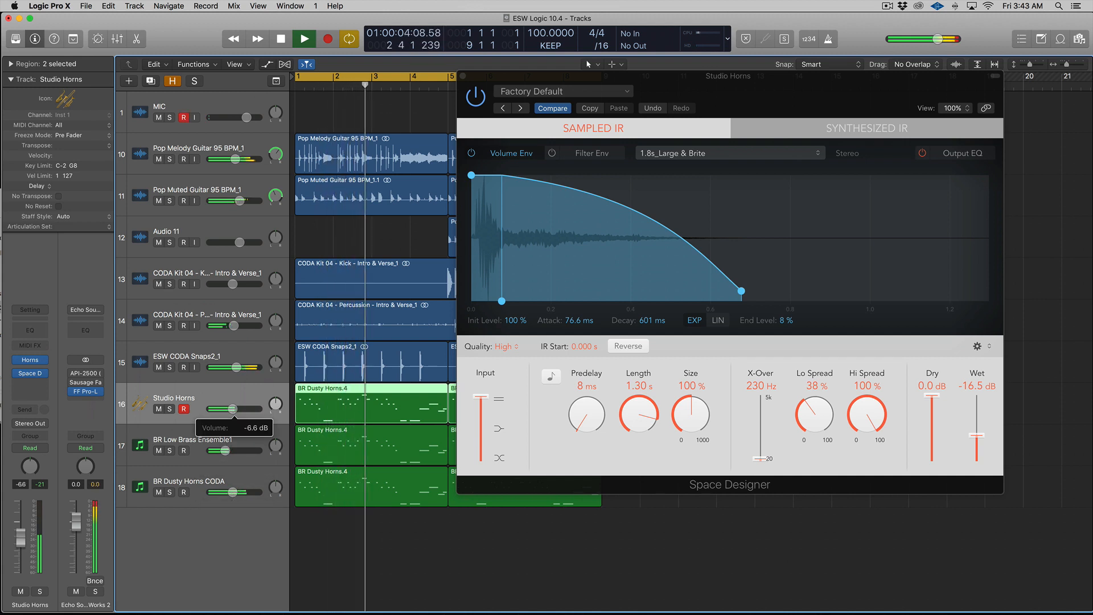
{"action": "key", "text": "space"}
Close Space Designer and lower the three horn tracks together, bringing Studio Horns to -8.0 dB
{"action": "left_click", "coordinate": [463, 75]}
{"action": "left_click", "coordinate": [198, 477], "text": "shift"}
{"action": "left_click_drag", "start_coordinate": [230, 494], "coordinate": [229, 495]}
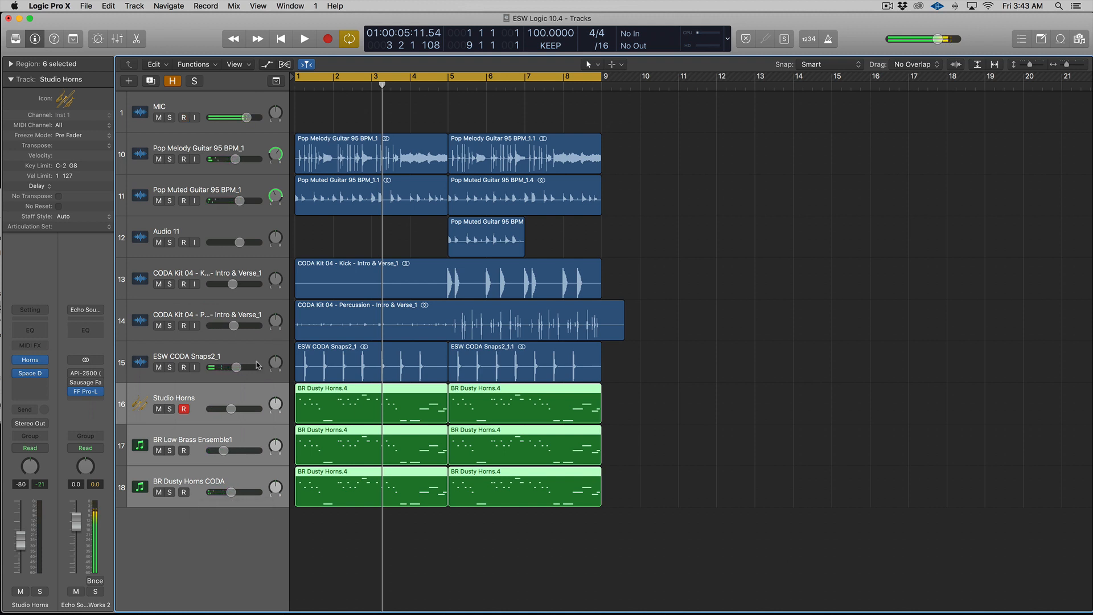
Solo the Studio Horns track and play it from the start of the project
{"action": "left_click", "coordinate": [222, 333]}
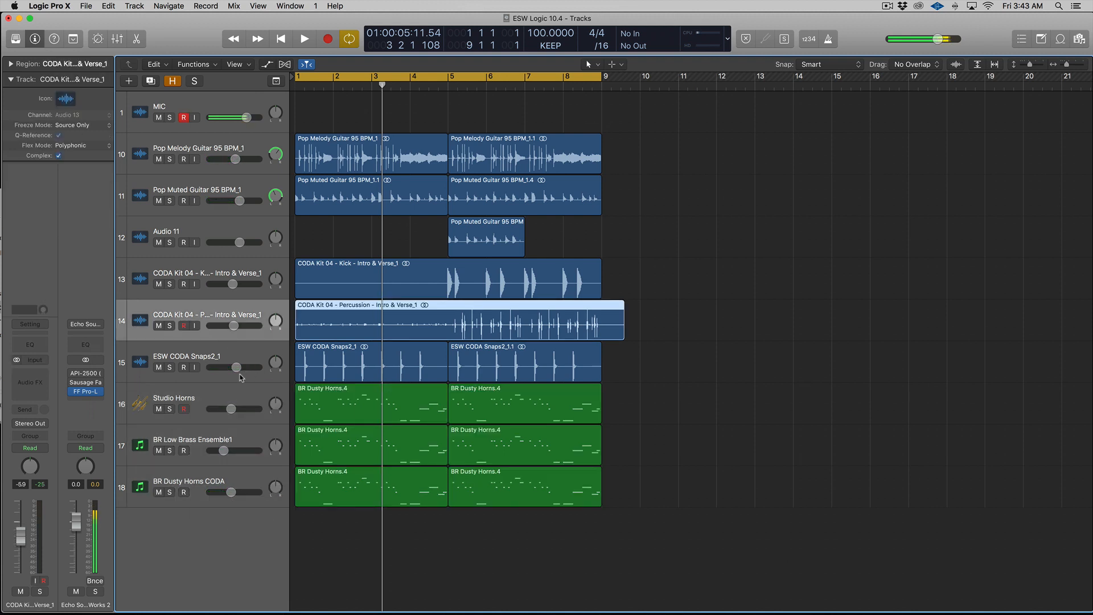
{"action": "left_click", "coordinate": [190, 404]}
{"action": "key", "text": "ctrl+s"}
{"action": "key", "text": "Return"}
{"action": "key", "text": "space"}
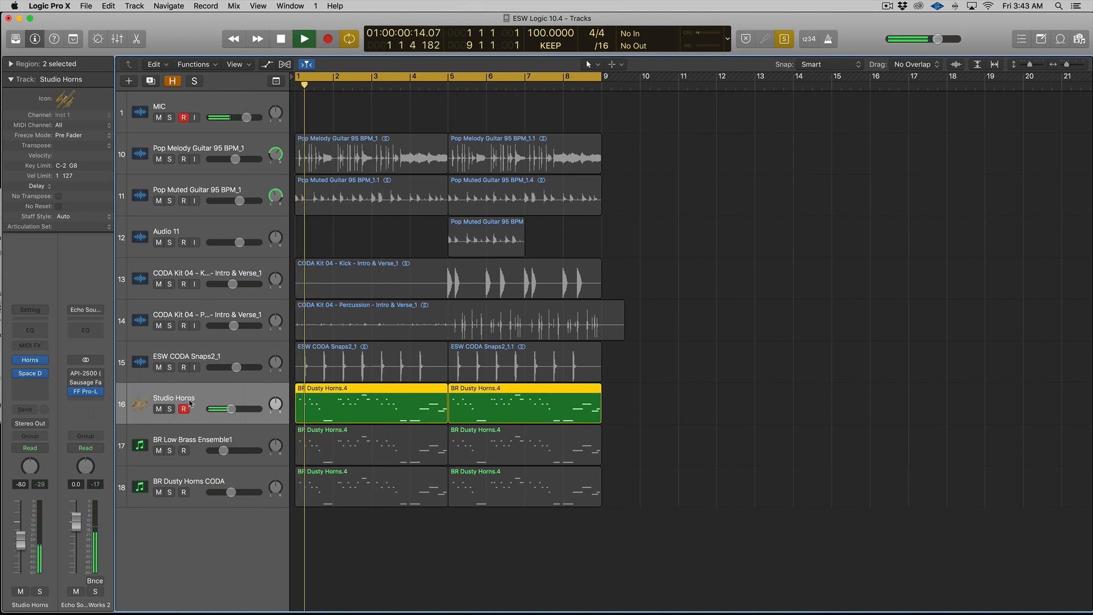
Stop playback and insert a stereo Phat FX after Space Designer on the Studio Horns track
{"action": "key", "text": "space"}
{"action": "left_click", "coordinate": [30, 387]}
{"action": "mouse_move", "coordinate": [73, 565]}
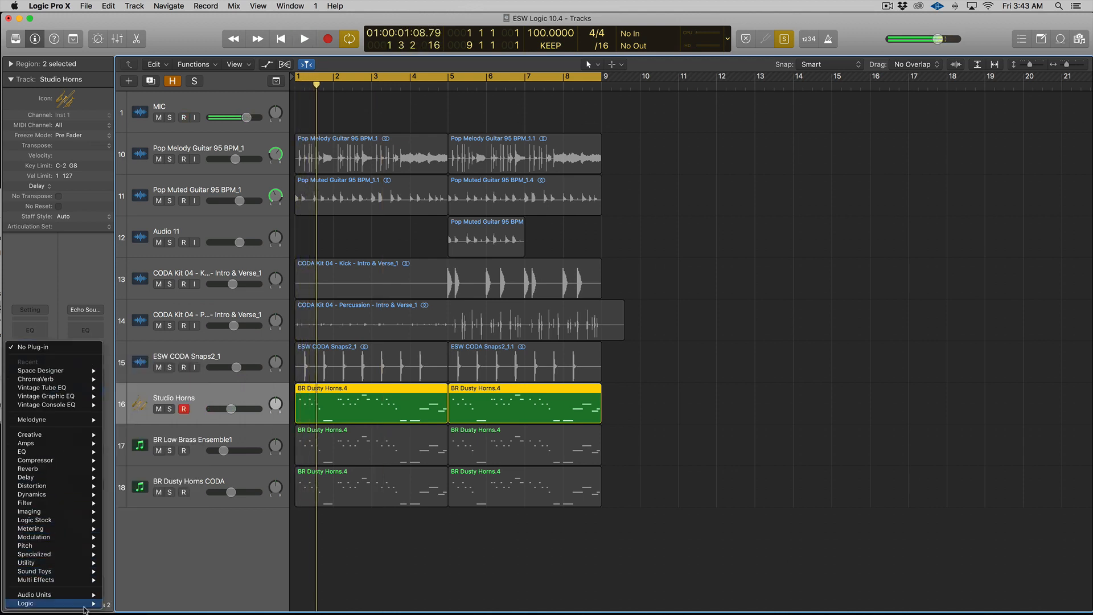
{"action": "mouse_move", "coordinate": [84, 607]}
{"action": "mouse_move", "coordinate": [148, 569]}
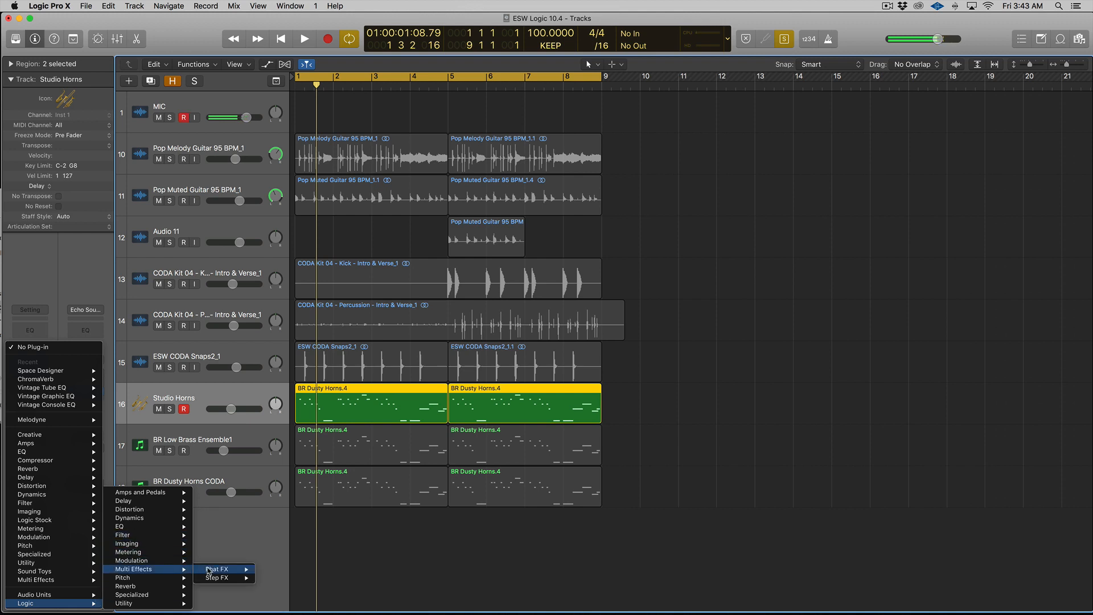
{"action": "mouse_move", "coordinate": [212, 571]}
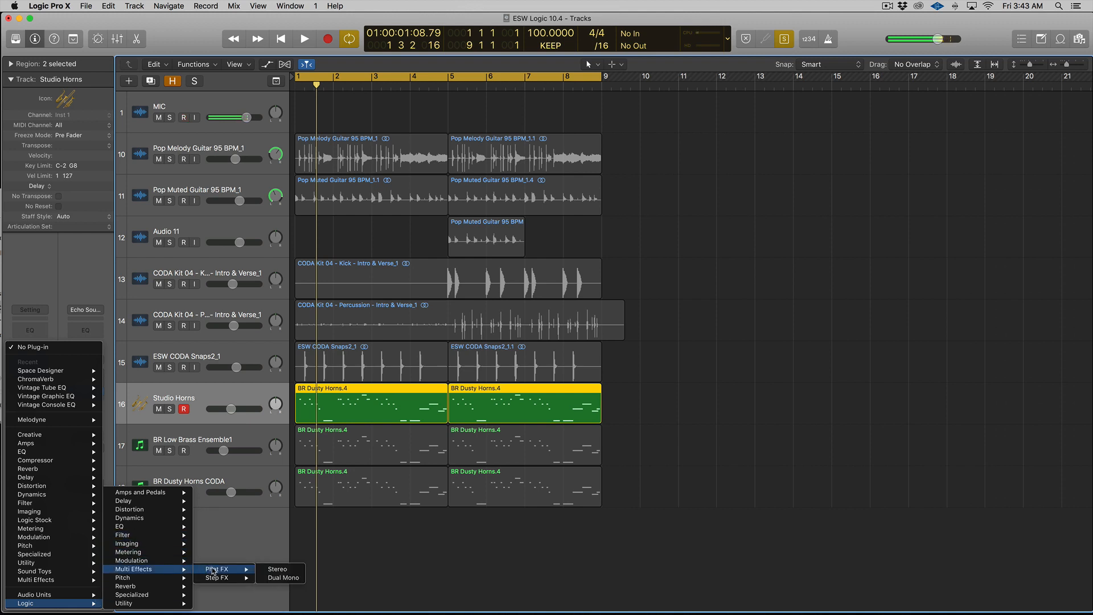
{"action": "left_click", "coordinate": [276, 569]}
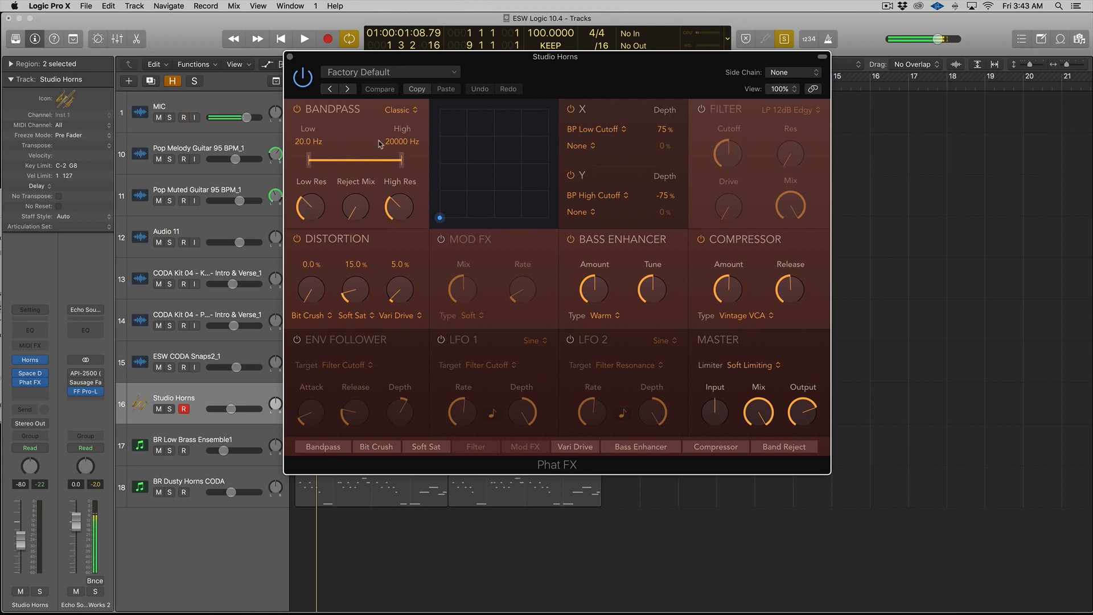
Load Phat FX's Comb Control synth preset and audition the following presets through Funk Enveloper during playback
{"action": "left_click", "coordinate": [368, 73]}
{"action": "mouse_move", "coordinate": [434, 308]}
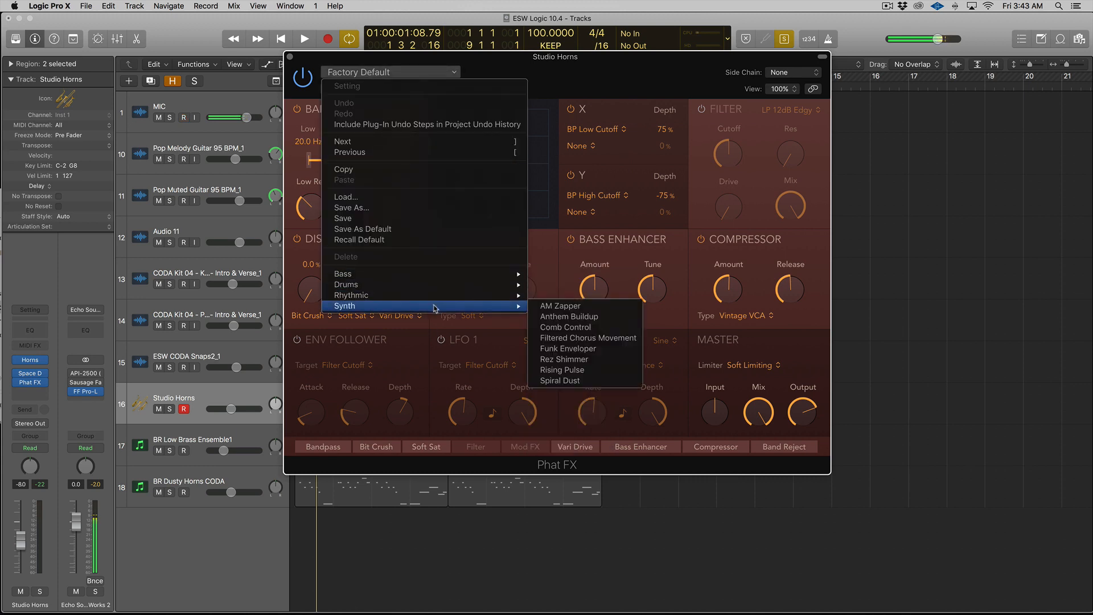
{"action": "left_click", "coordinate": [566, 327]}
{"action": "left_click_drag", "start_coordinate": [372, 59], "coordinate": [627, 85]}
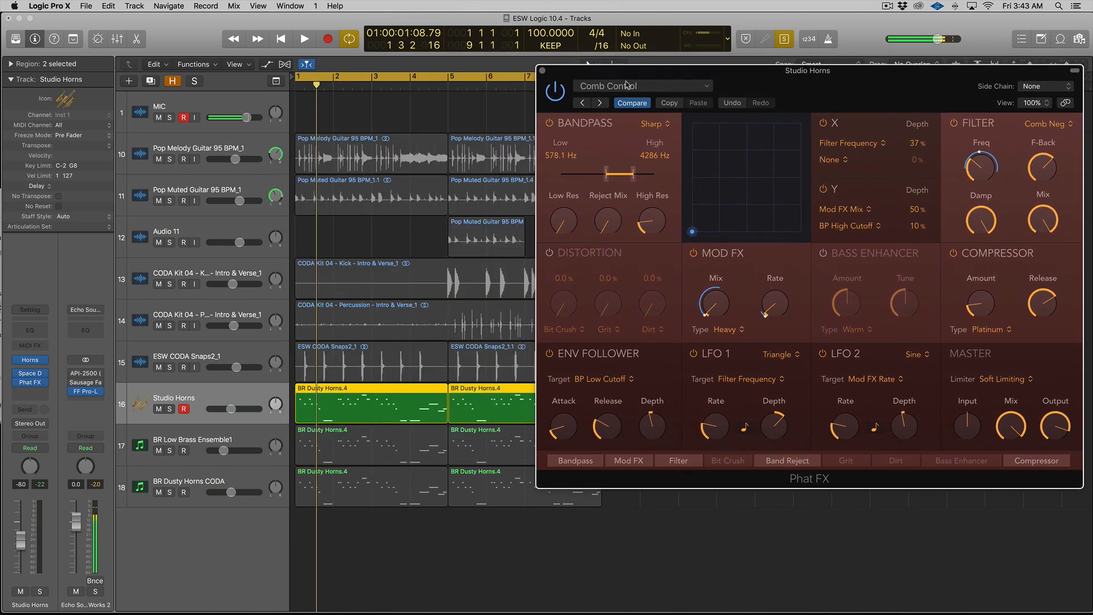
{"action": "key", "text": "space"}
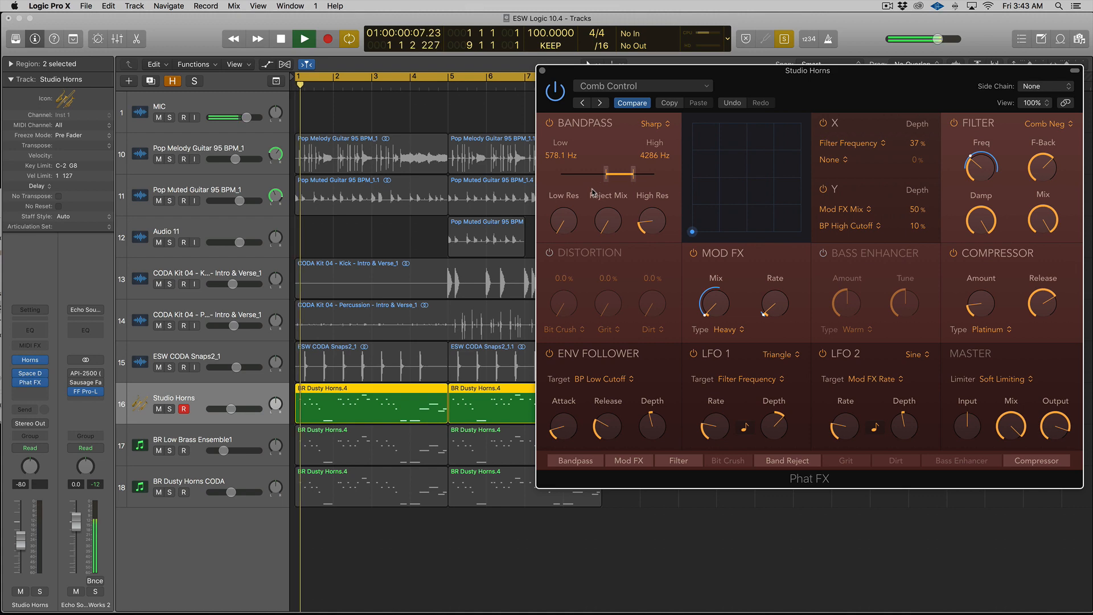
{"action": "left_click", "coordinate": [601, 103]}
{"action": "left_click", "coordinate": [600, 103]}
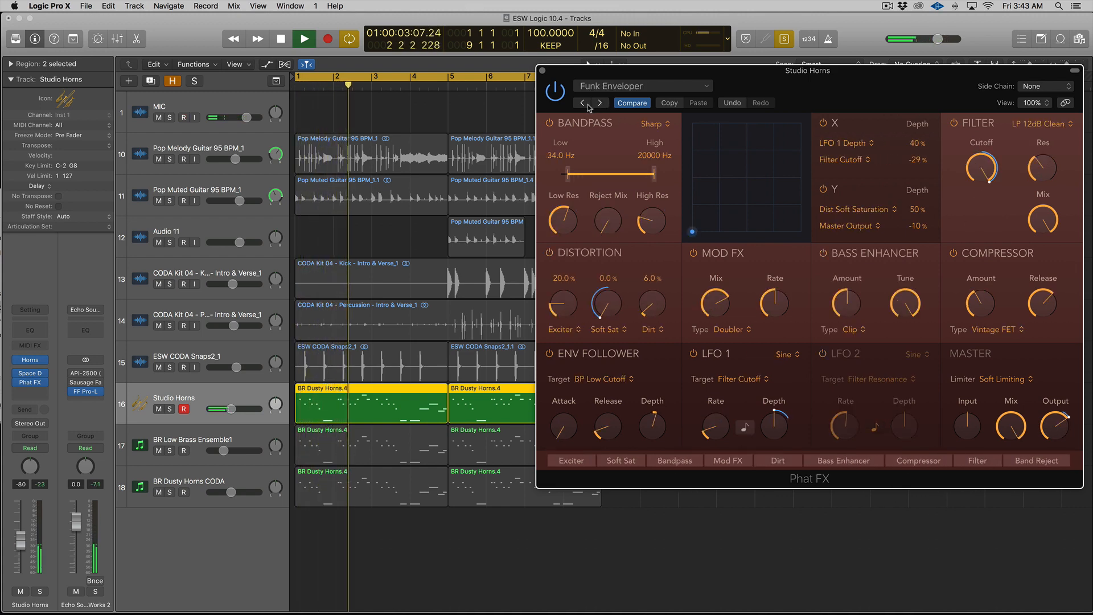
{"action": "left_click", "coordinate": [588, 104]}
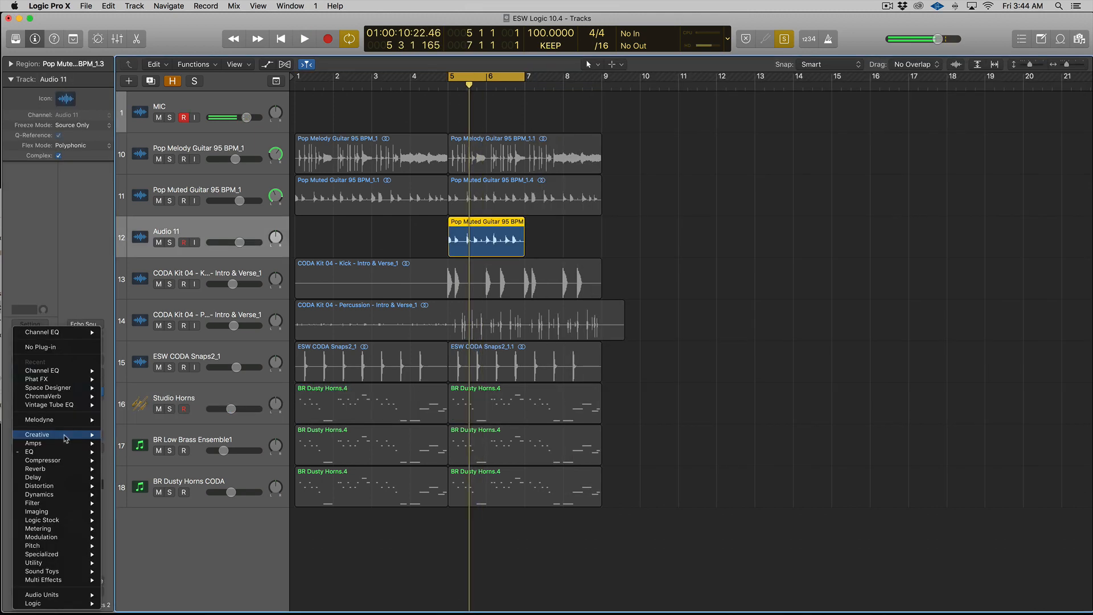
Replace the Channel EQ on the Audio 11 track with a stereo Vintage Graphic EQ
{"action": "mouse_move", "coordinate": [68, 451]}
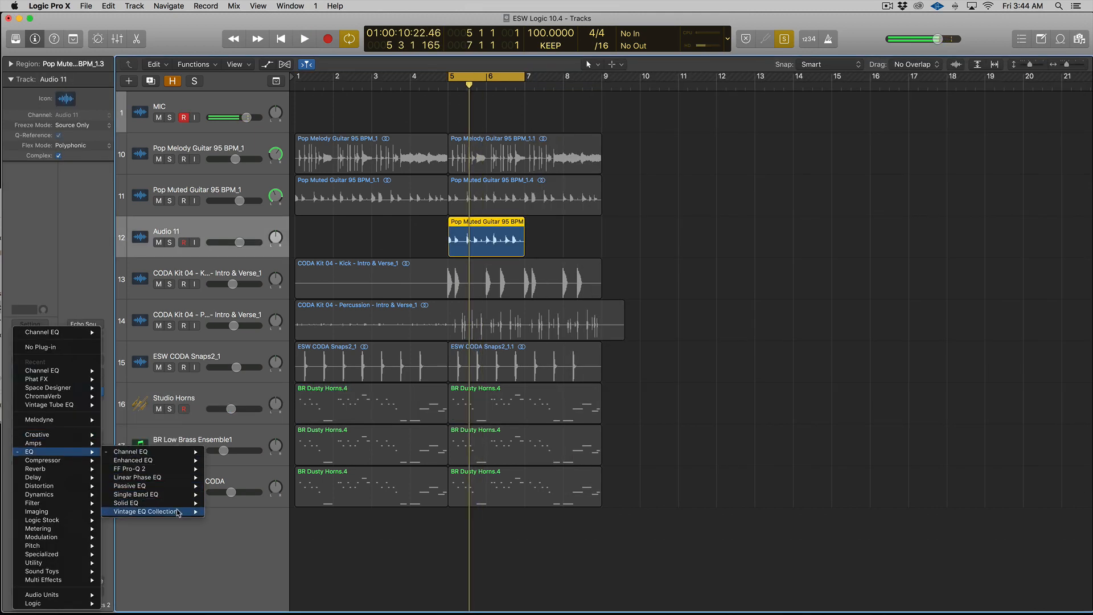
{"action": "mouse_move", "coordinate": [187, 511]}
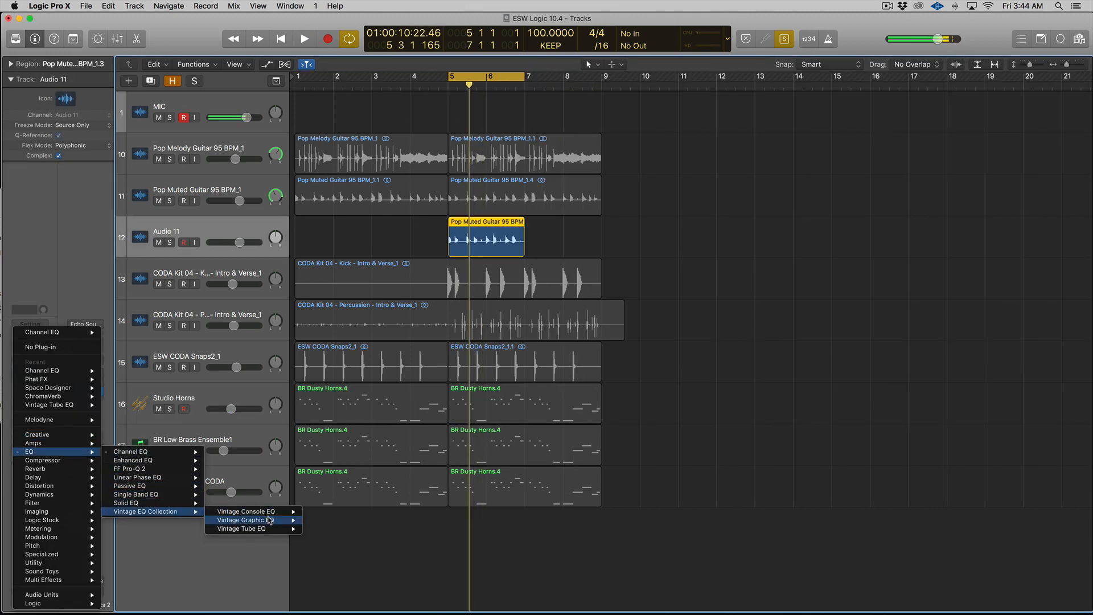
{"action": "mouse_move", "coordinate": [270, 520]}
{"action": "left_click", "coordinate": [322, 521]}
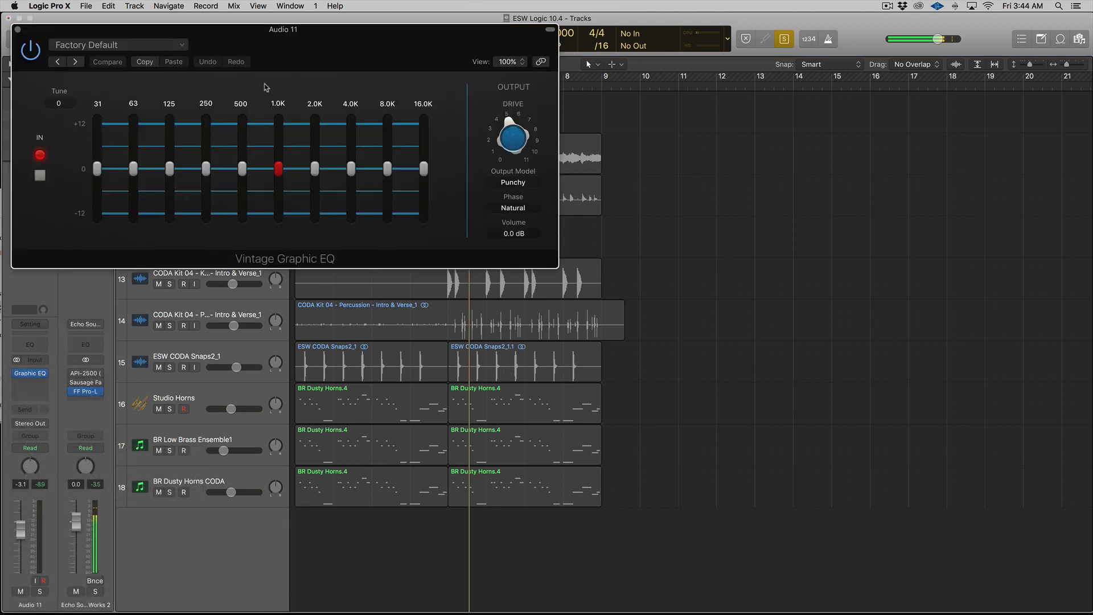
{"action": "left_click_drag", "start_coordinate": [224, 53], "coordinate": [646, 95]}
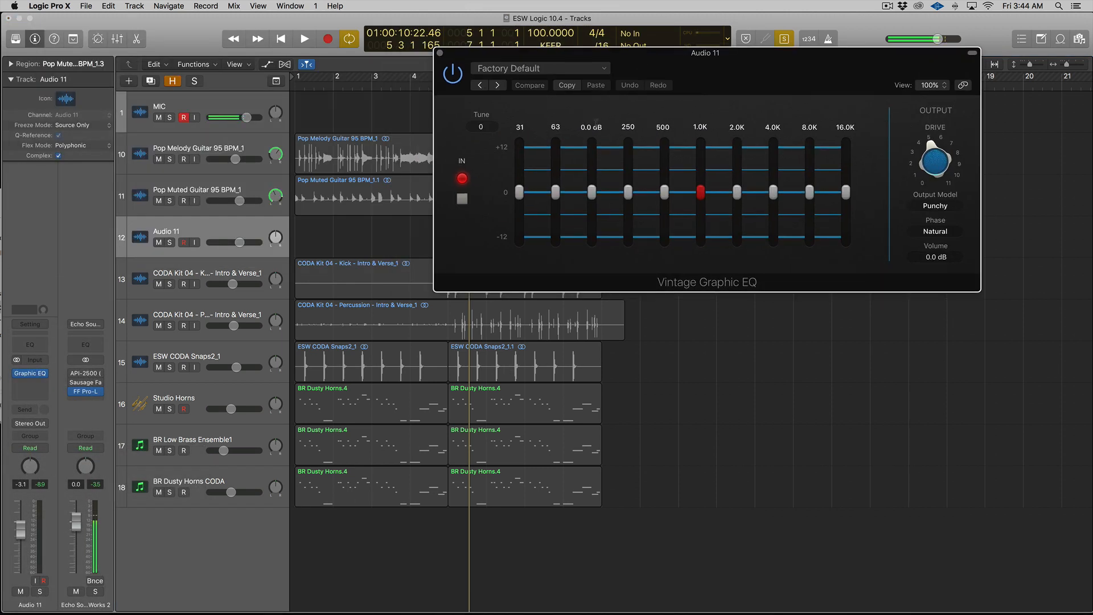
Cut the Graphic EQ's 31 to 500 Hz bands in a rising slope, play the track, and hide the plug-in window
{"action": "mouse_move", "coordinate": [519, 192]}
{"action": "left_mouse_down"}
{"action": "mouse_move", "coordinate": [519, 214]}
{"action": "mouse_move", "coordinate": [628, 196]}
{"action": "mouse_move", "coordinate": [519, 227]}
{"action": "mouse_move", "coordinate": [665, 206]}
{"action": "left_mouse_up"}
{"action": "key", "text": "space"}
{"action": "key", "text": "space"}
{"action": "key", "text": "v"}
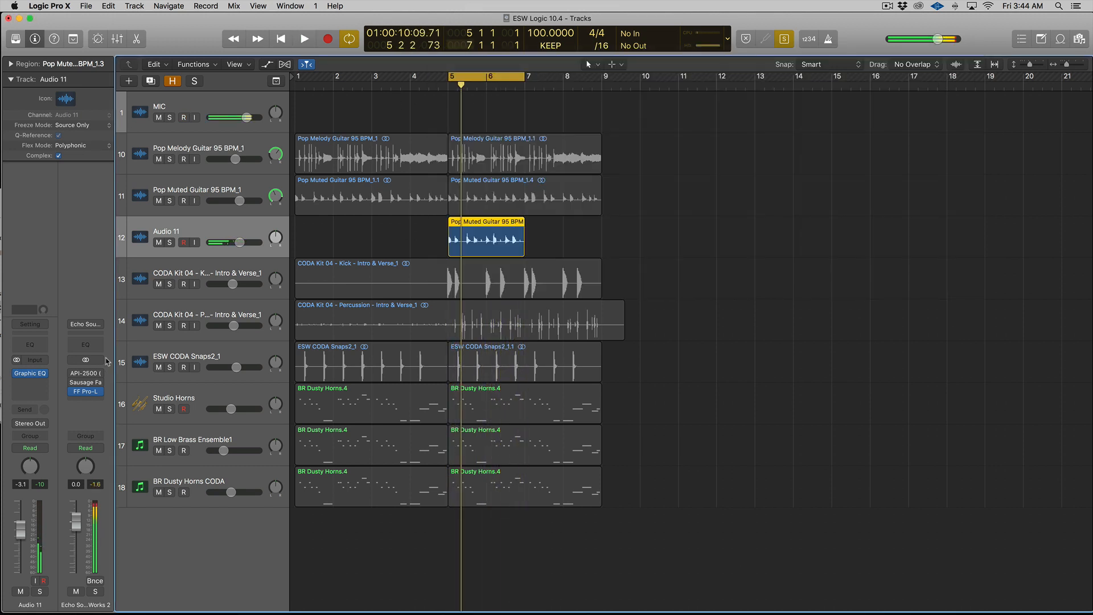
Insert a stereo Vintage Console EQ below the Graphic EQ on Audio 11, view its controls, and close its window
{"action": "left_click", "coordinate": [44, 373]}
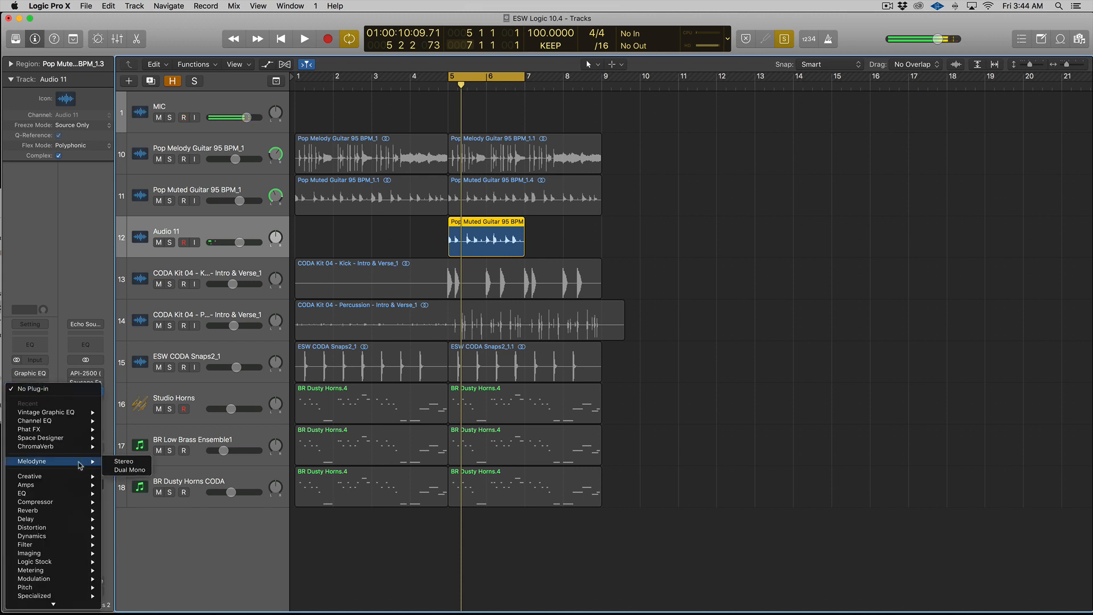
{"action": "mouse_move", "coordinate": [77, 494]}
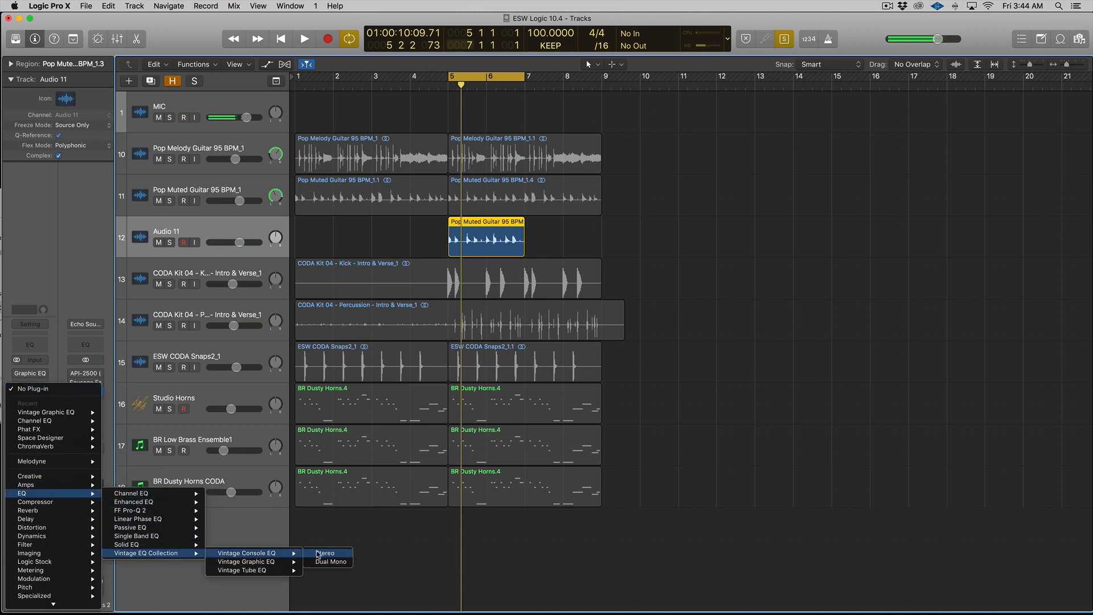
{"action": "left_click", "coordinate": [552, 481]}
{"action": "left_click_drag", "start_coordinate": [108, 33], "coordinate": [328, 68]}
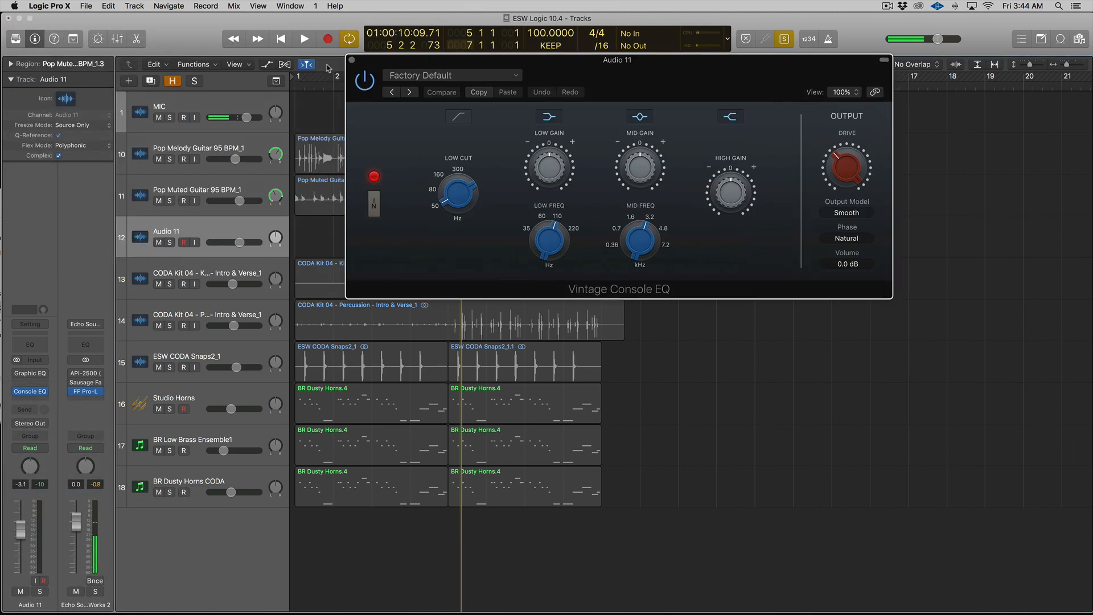
{"action": "left_click", "coordinate": [351, 59]}
Replace the Console EQ on Audio 11 with a stereo Vintage Tube EQ, view its controls, and close its window
{"action": "left_click", "coordinate": [30, 391]}
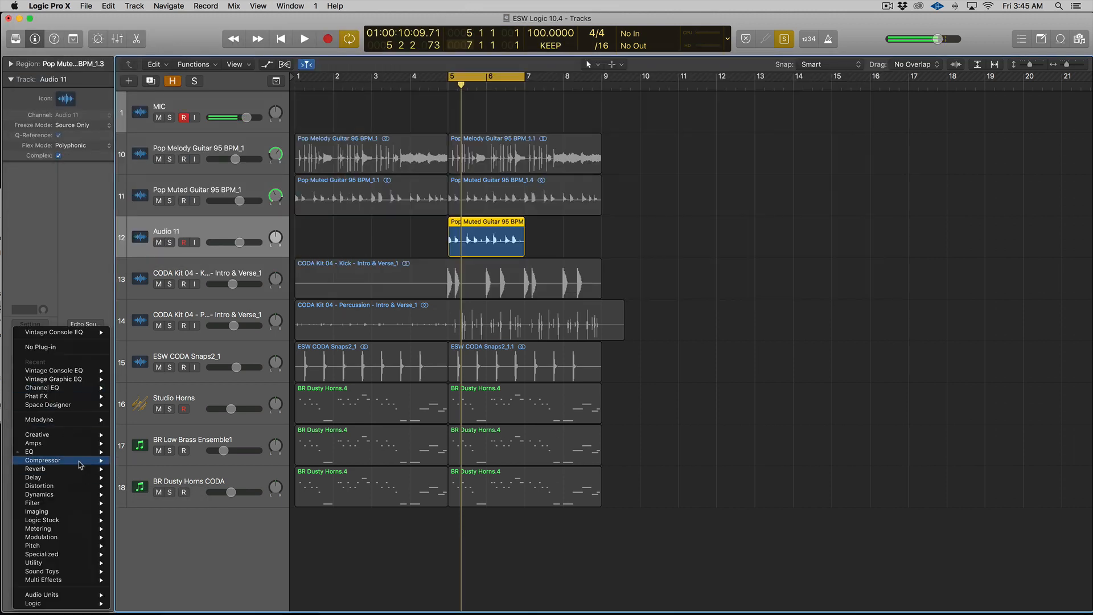
{"action": "mouse_move", "coordinate": [57, 452]}
{"action": "mouse_move", "coordinate": [171, 512]}
{"action": "mouse_move", "coordinate": [279, 528]}
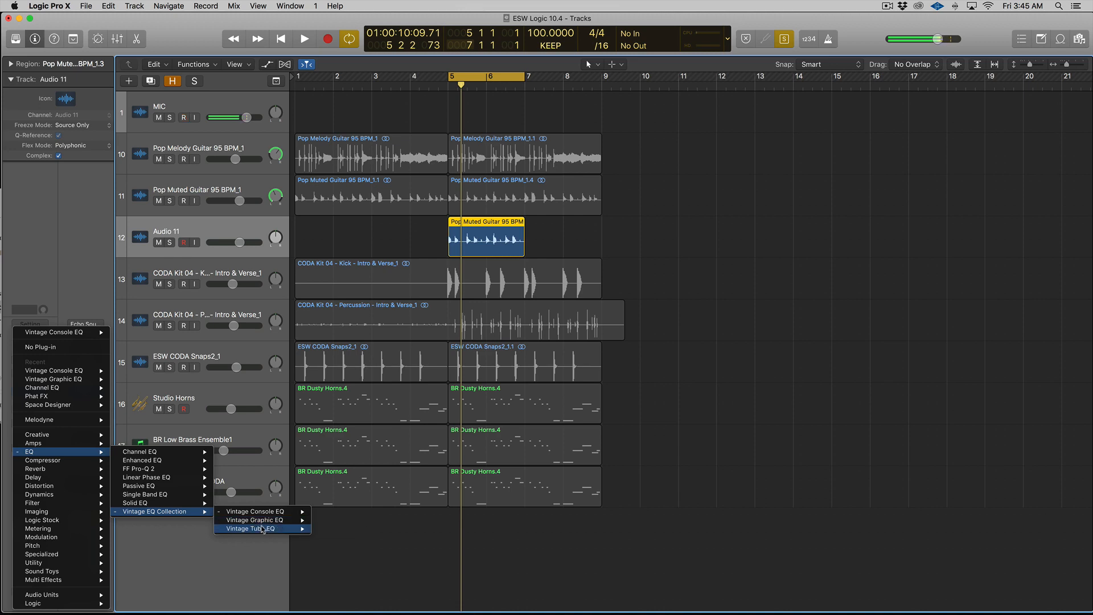
{"action": "left_click", "coordinate": [319, 529]}
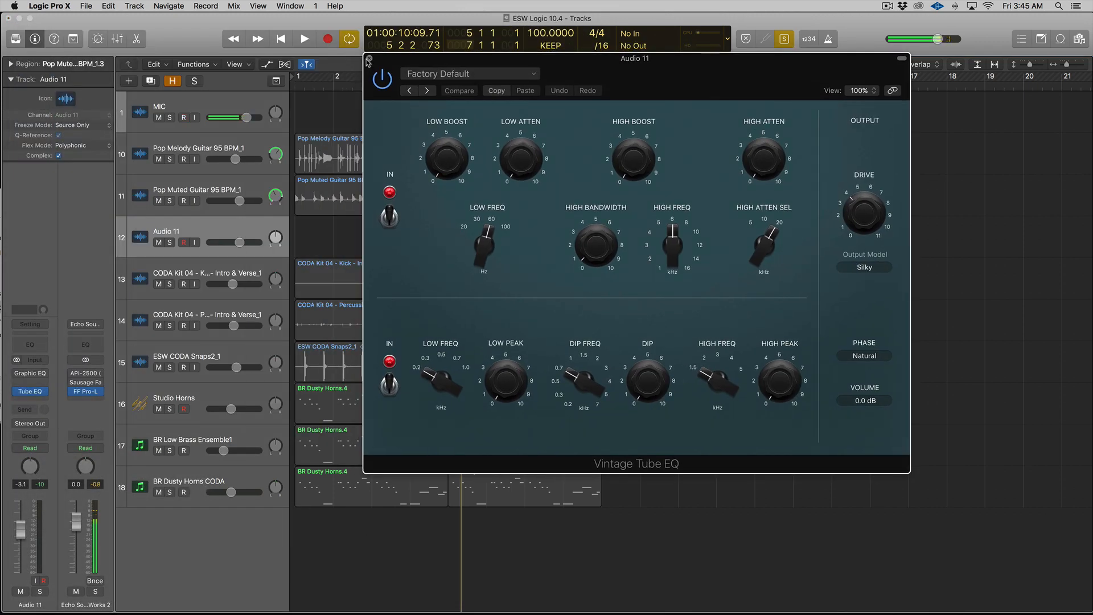
{"action": "left_click", "coordinate": [368, 58]}
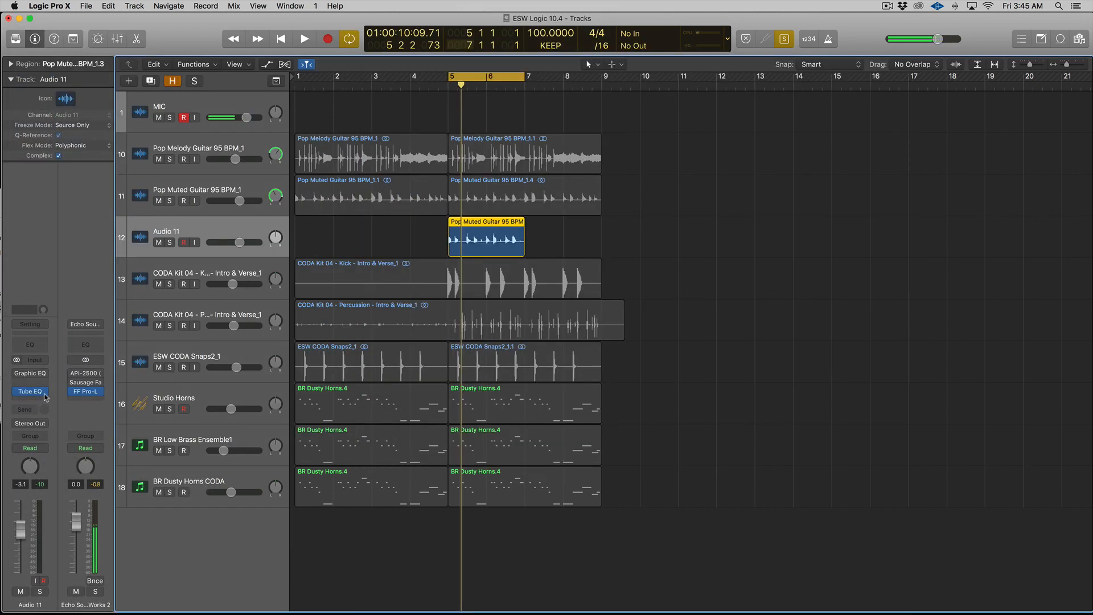
Remove the Vintage Tube EQ from Audio 11, leaving its plug-in slot empty
{"action": "left_click", "coordinate": [45, 391]}
{"action": "left_click", "coordinate": [30, 287]}
{"action": "left_click", "coordinate": [43, 391]}
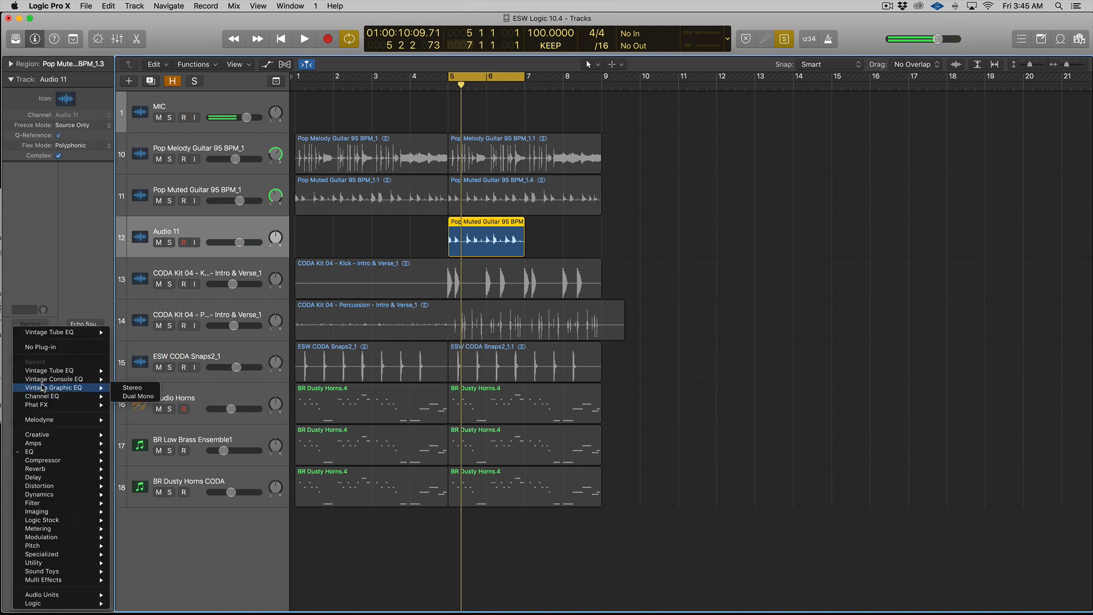
{"action": "left_click", "coordinate": [43, 350]}
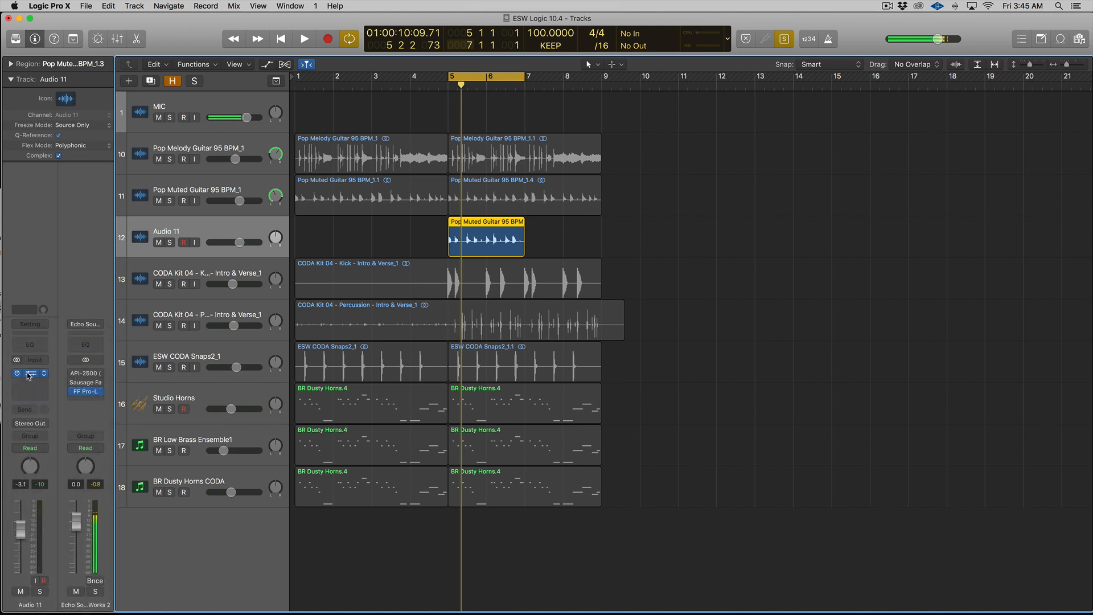
Reopen the Vintage Graphic EQ on Audio 11, listen to the guitar through it, and close the window
{"action": "left_click", "coordinate": [28, 377]}
{"action": "key", "text": "space"}
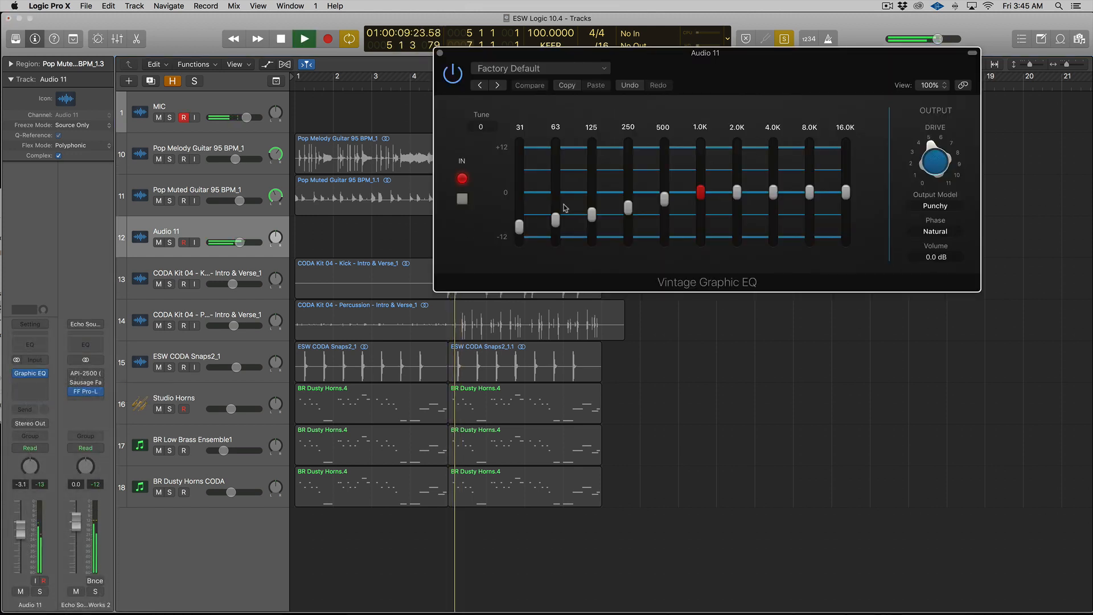
{"action": "left_click", "coordinate": [440, 53]}
Insert a stereo Step FX below the Graphic EQ on the Audio 11 track
{"action": "left_click", "coordinate": [43, 373]}
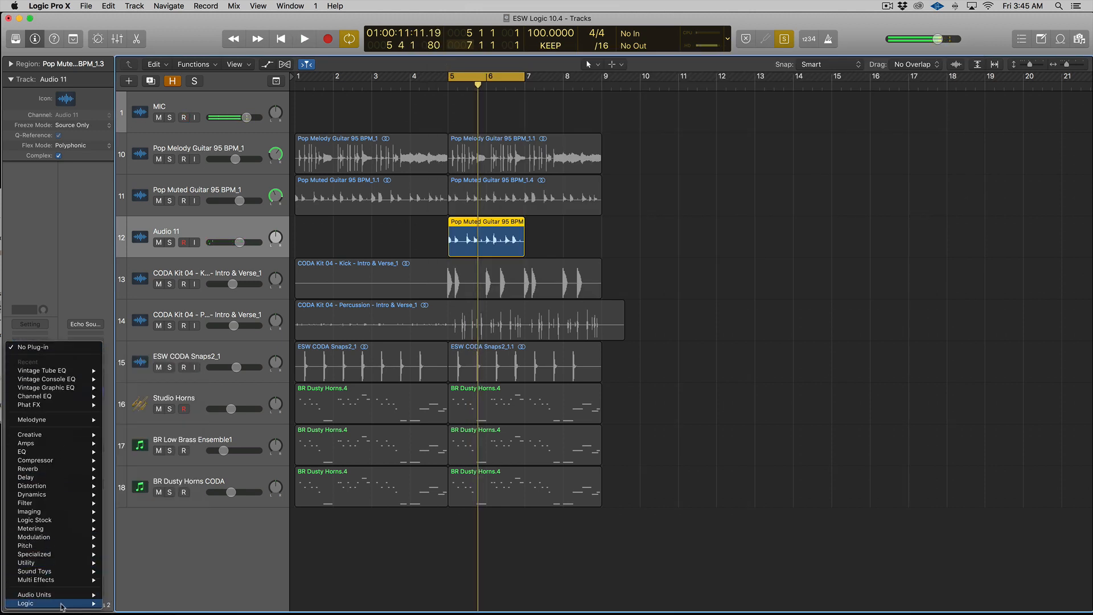
{"action": "mouse_move", "coordinate": [62, 607]}
{"action": "mouse_move", "coordinate": [147, 570]}
{"action": "mouse_move", "coordinate": [230, 570]}
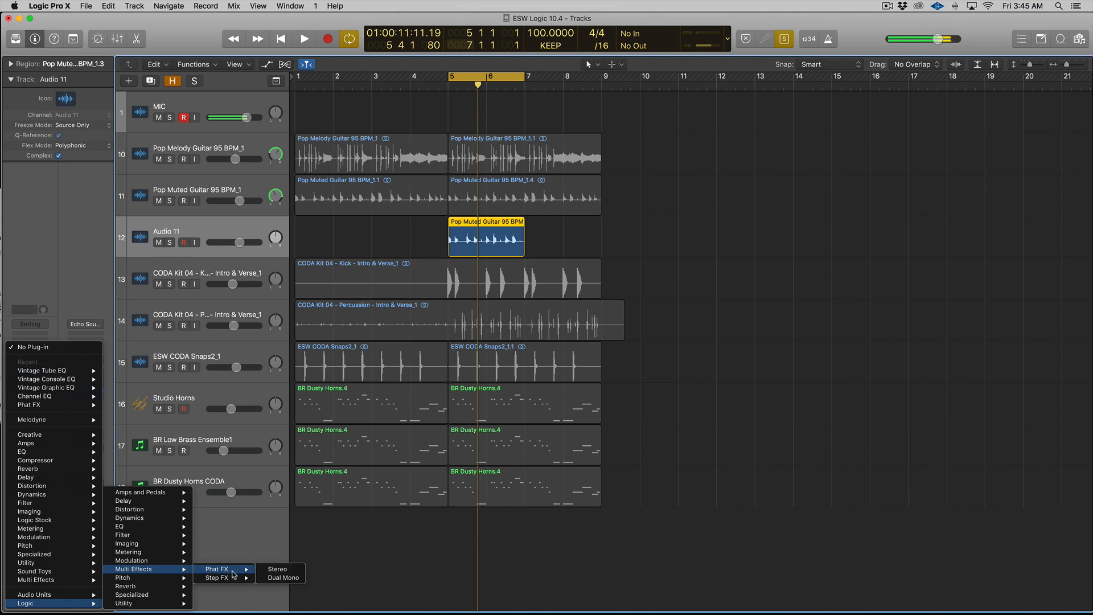
{"action": "left_click", "coordinate": [272, 570]}
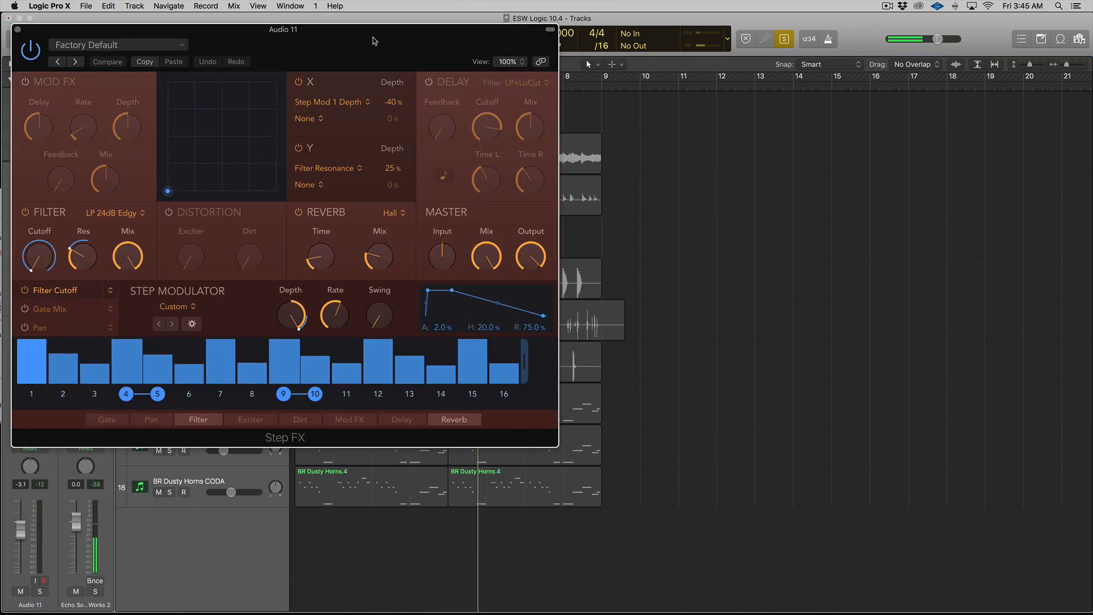
{"action": "left_click_drag", "start_coordinate": [372, 30], "coordinate": [745, 74]}
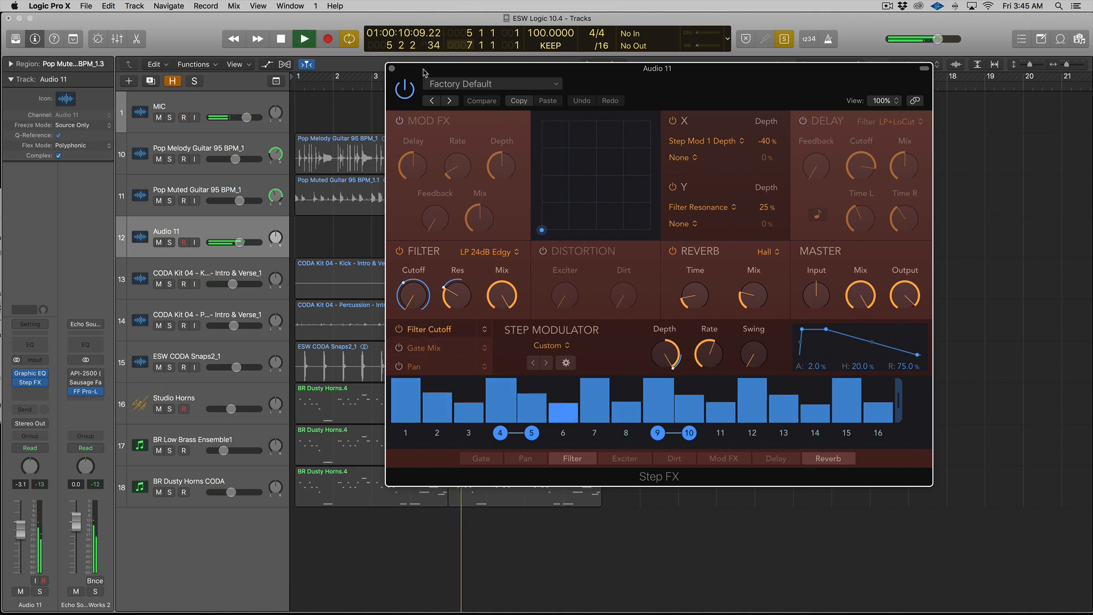
Load Step FX's Bubble Groove complex gated preset and move its XY pad point near the top centre during playback
{"action": "left_click", "coordinate": [442, 86]}
{"action": "mouse_move", "coordinate": [509, 299]}
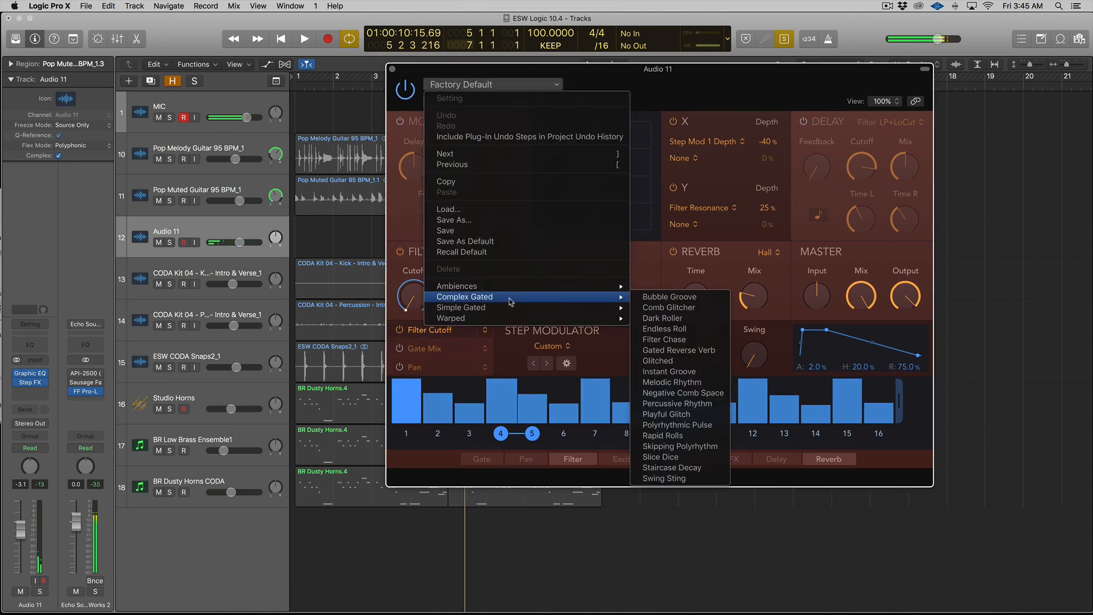
{"action": "left_click", "coordinate": [645, 299]}
{"action": "left_click_drag", "start_coordinate": [569, 68], "coordinate": [444, 74]}
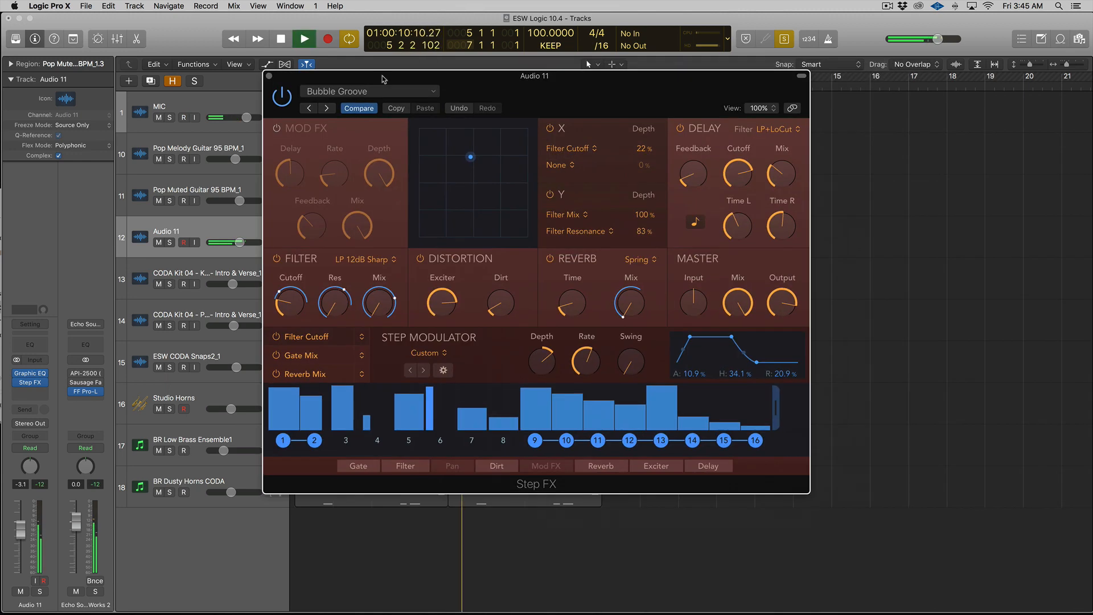
{"action": "key", "text": "space"}
{"action": "left_click_drag", "start_coordinate": [419, 152], "coordinate": [469, 137]}
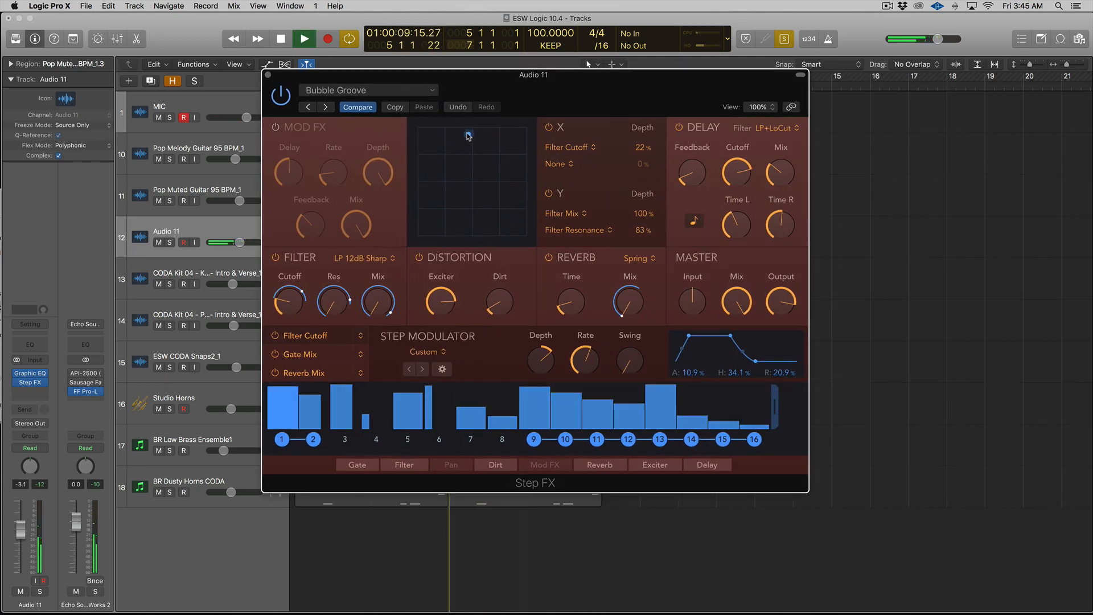
Audition Step FX's Comb Glitcher preset with Master Mix at 52.1%, Dark Roller, and the simple gated Combed Gate preset
{"action": "left_click", "coordinate": [326, 107]}
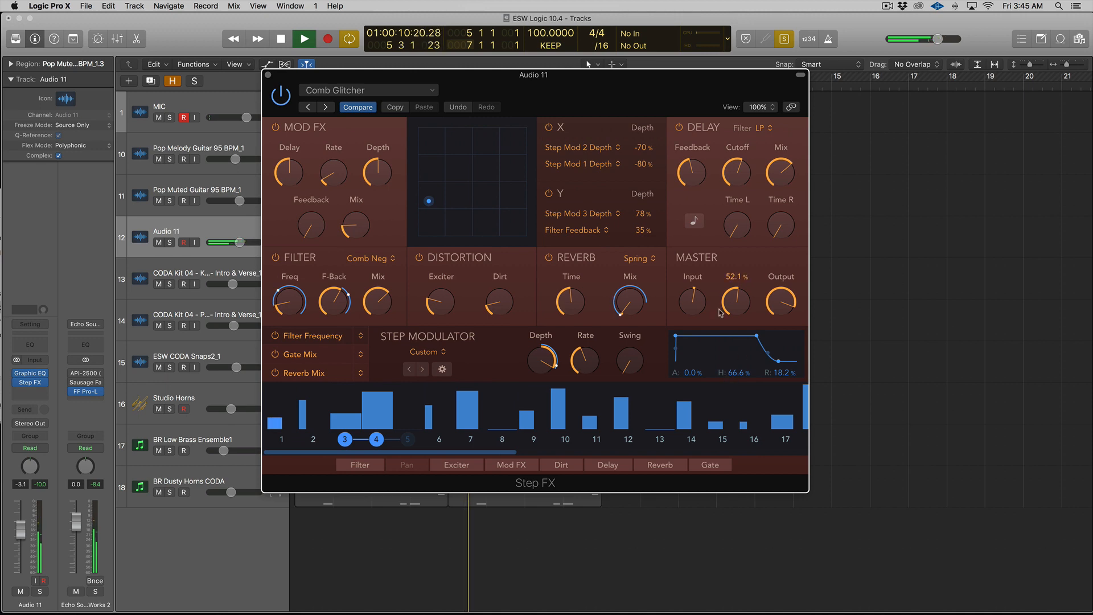
{"action": "left_click", "coordinate": [326, 107]}
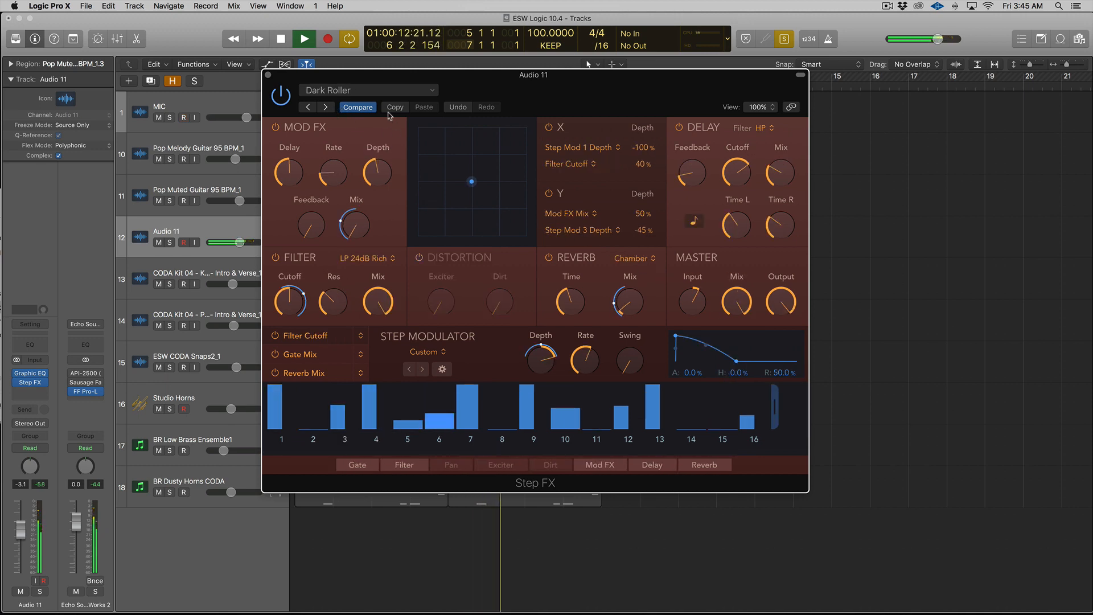
{"action": "left_click", "coordinate": [370, 91]}
{"action": "mouse_move", "coordinate": [495, 313]}
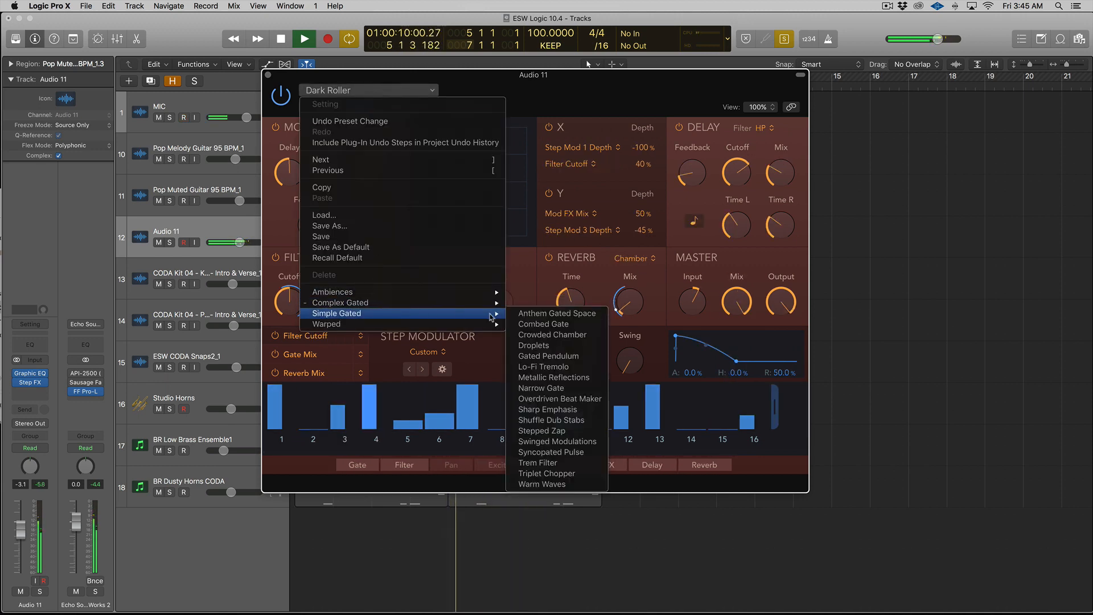
{"action": "left_click", "coordinate": [555, 313]}
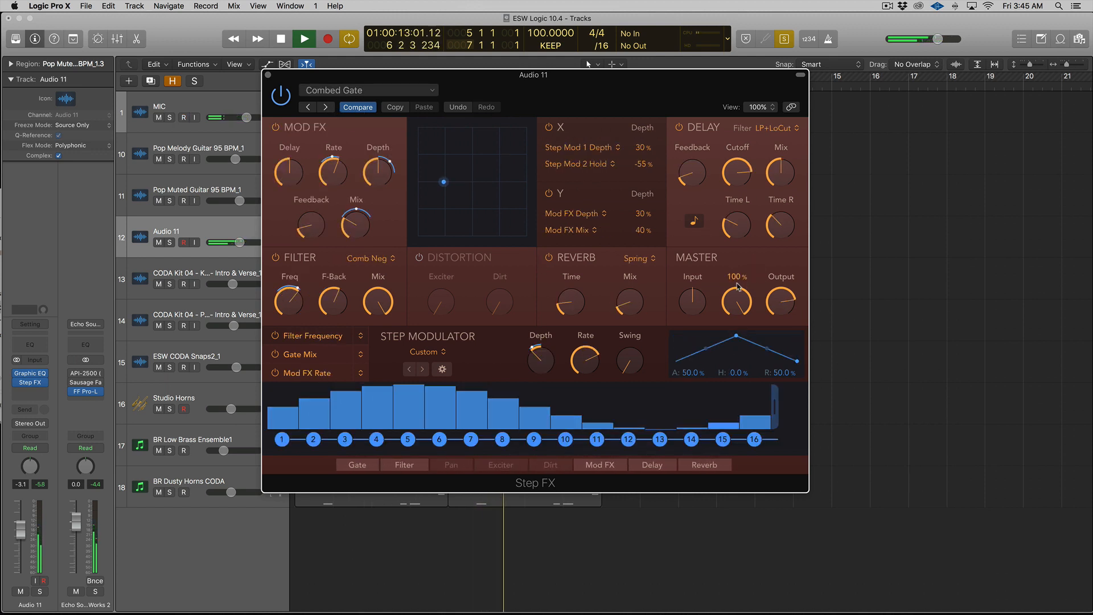
Lower Step FX's Master Mix on the Combed Gate preset during playback, stop playback and close the plug-in window
{"action": "left_click_drag", "start_coordinate": [736, 302], "coordinate": [735, 363]}
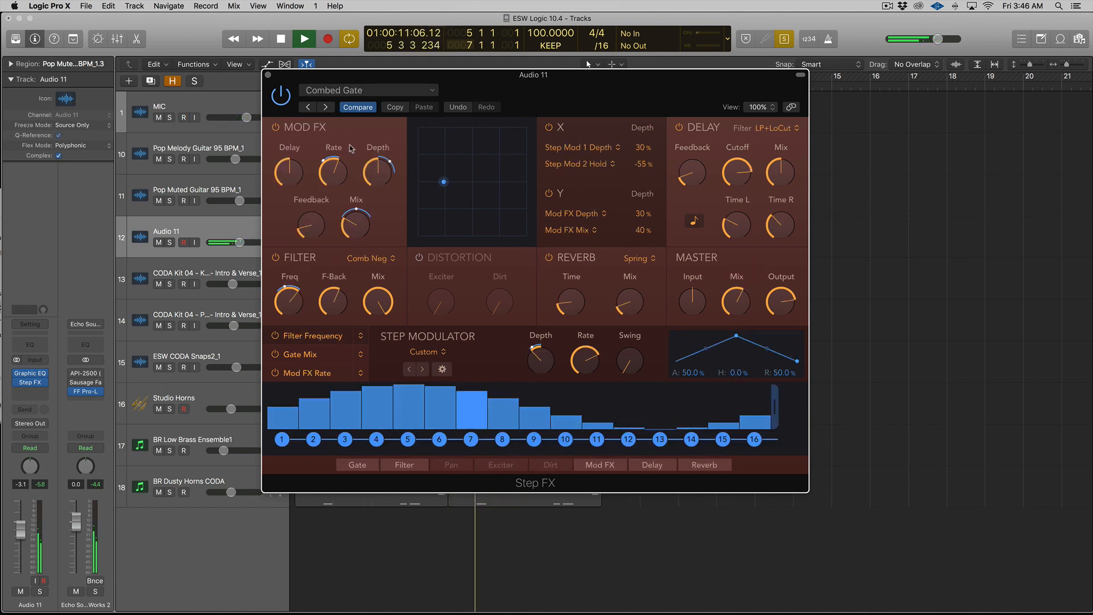
{"action": "key", "text": "space"}
{"action": "left_click", "coordinate": [268, 75]}
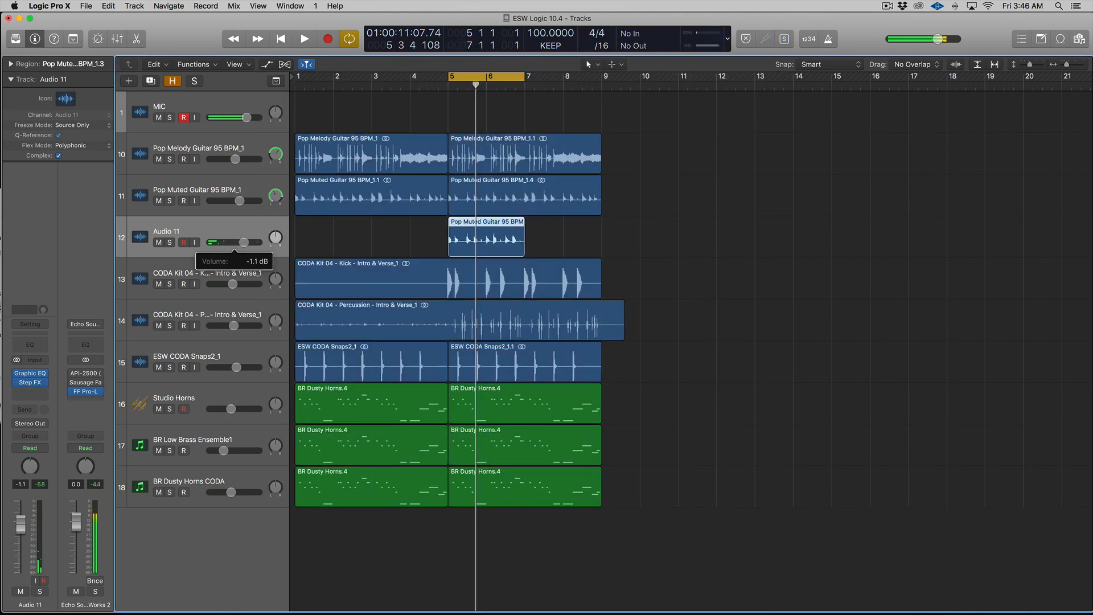
Set Audio 11 to -1.1 dB volume and +40 pan during playback, and copy its muted guitar region to bar 7
{"action": "key", "text": "space"}
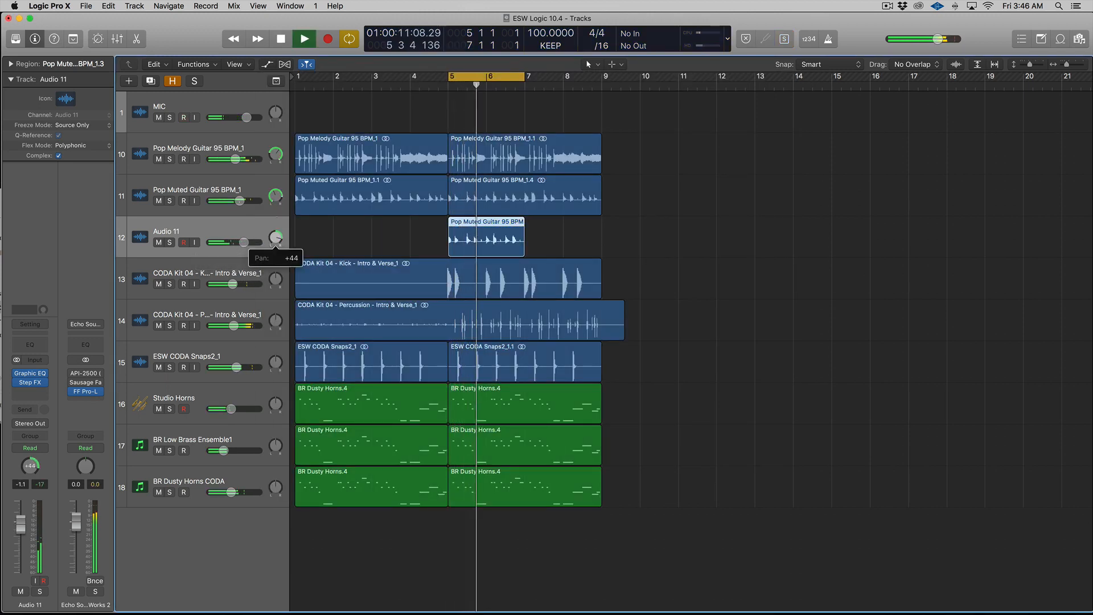
{"action": "left_click_drag", "start_coordinate": [276, 238], "coordinate": [279, 215]}
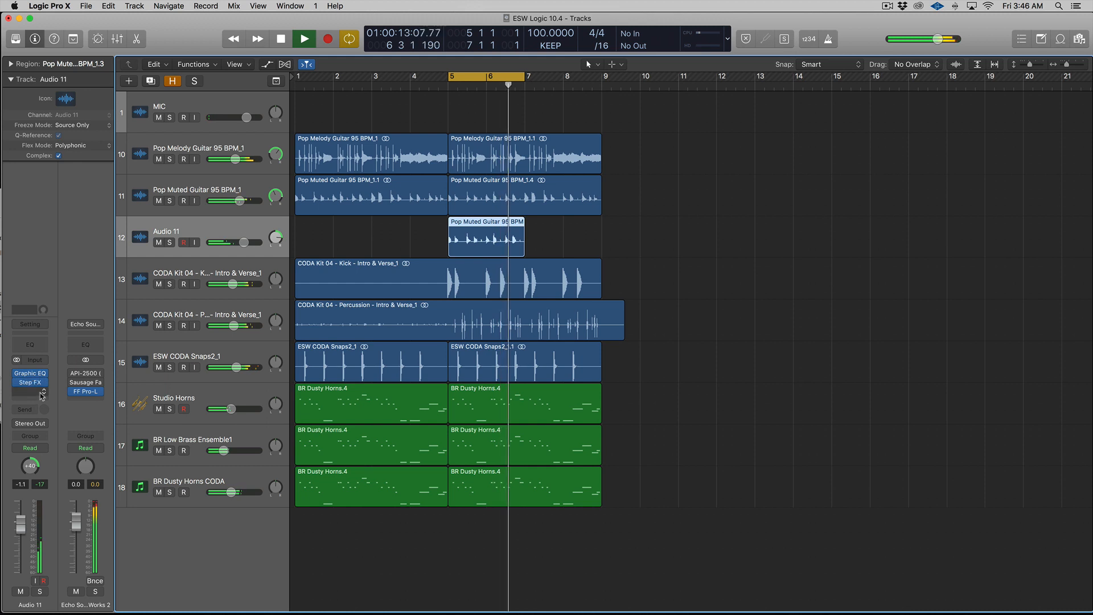
{"action": "left_click_drag", "start_coordinate": [482, 239], "coordinate": [557, 240]}
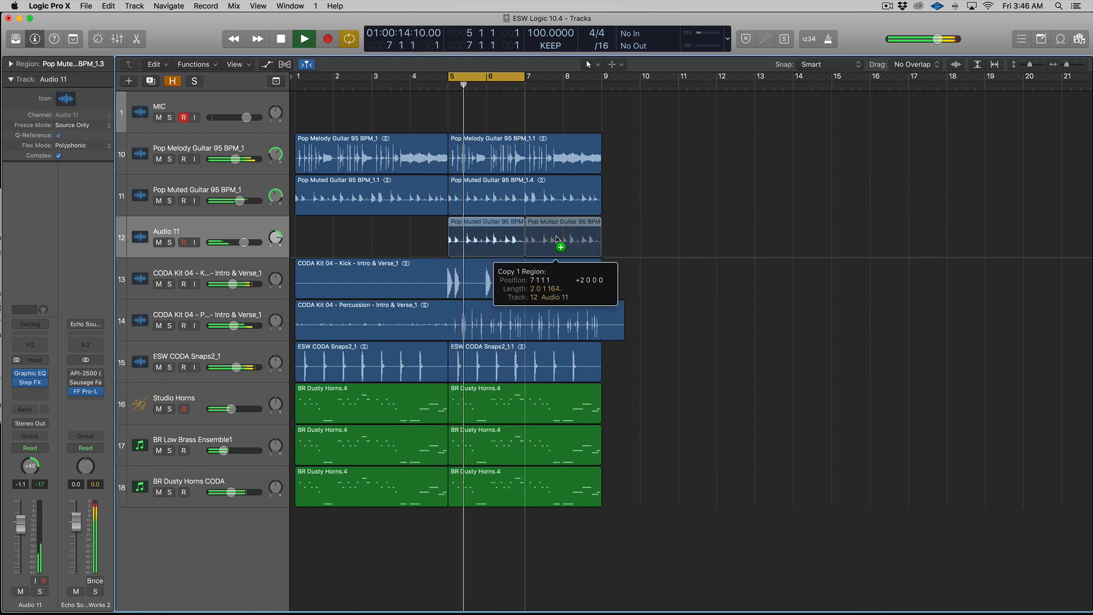
Add a send to Bus 1 on the Audio 11 channel strip
{"action": "left_click", "coordinate": [25, 409]}
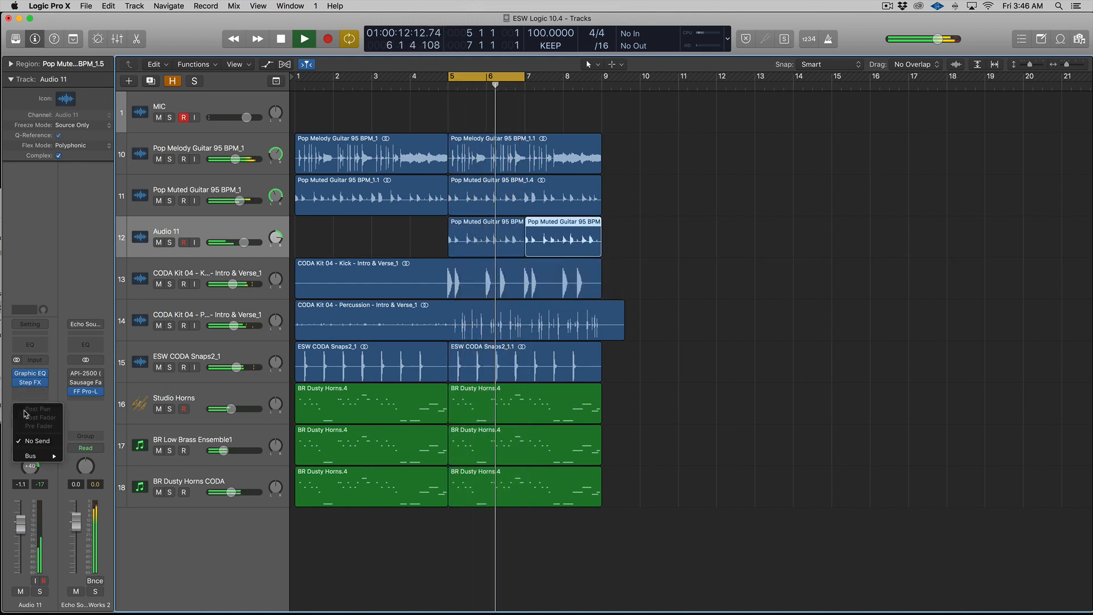
{"action": "mouse_move", "coordinate": [48, 457]}
{"action": "left_click", "coordinate": [85, 278]}
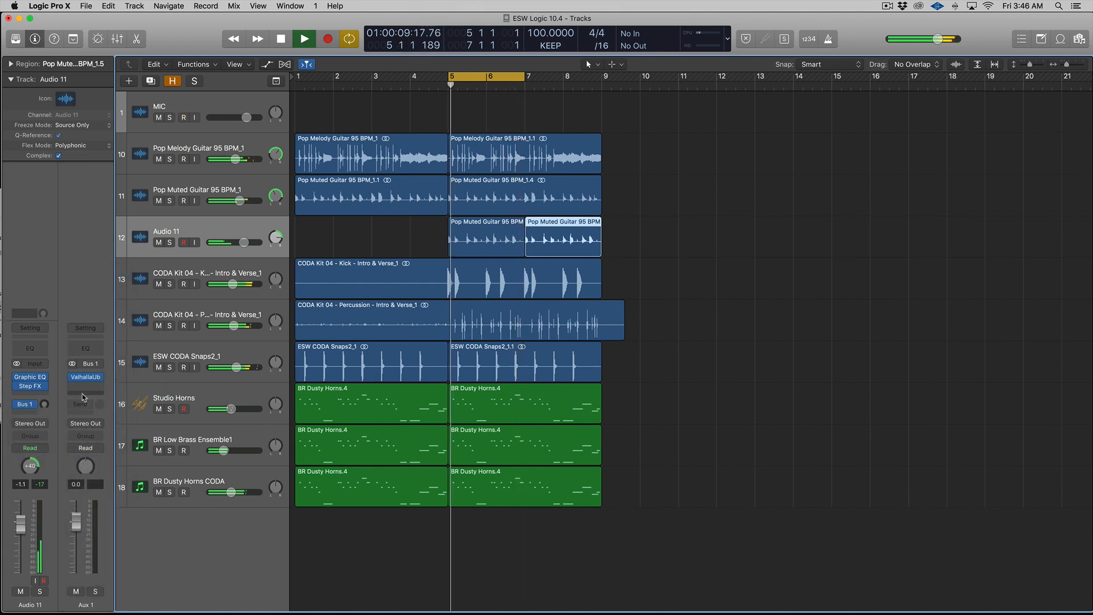